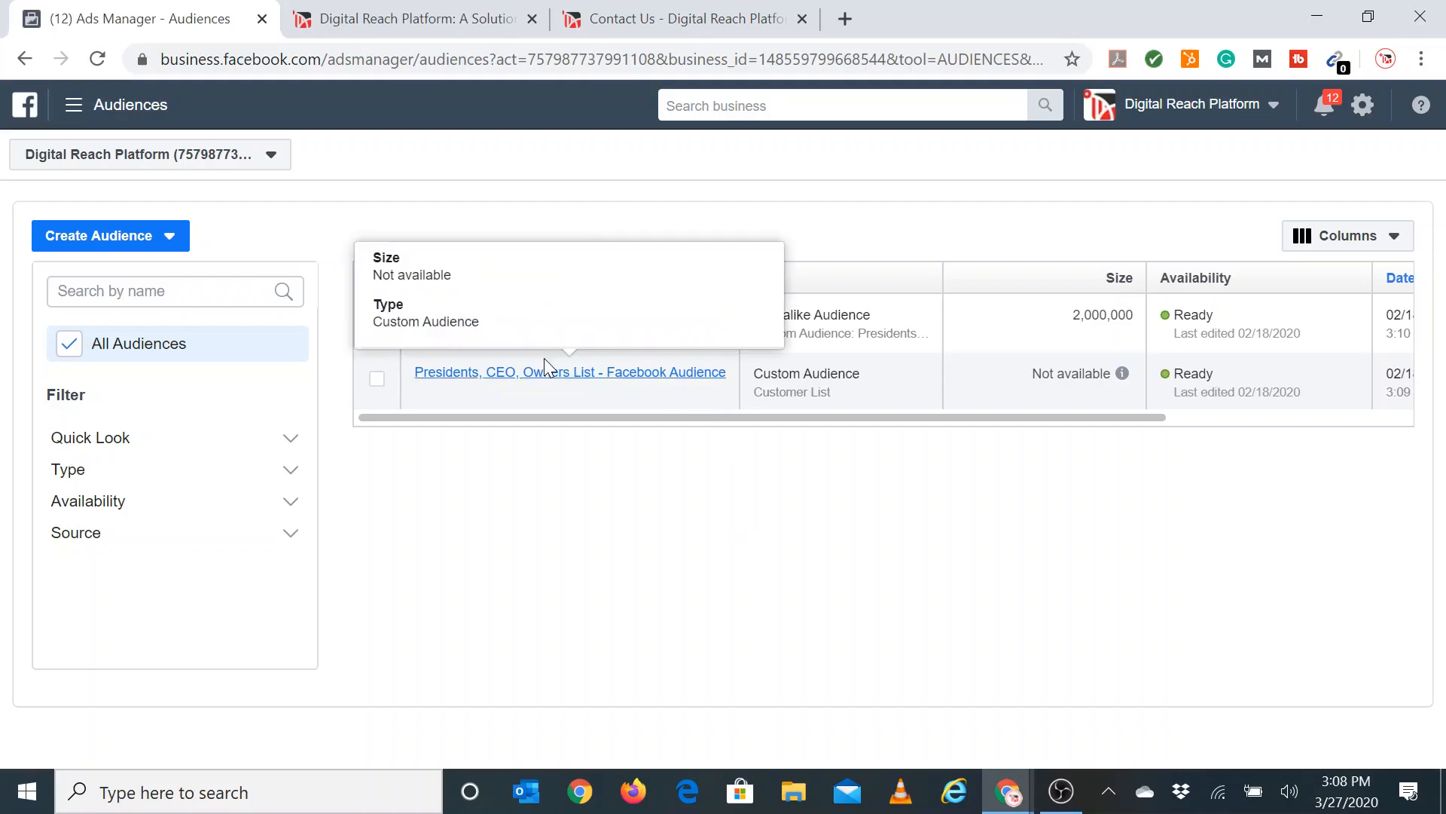
{"action": "left_click", "coordinate": [73, 119]}
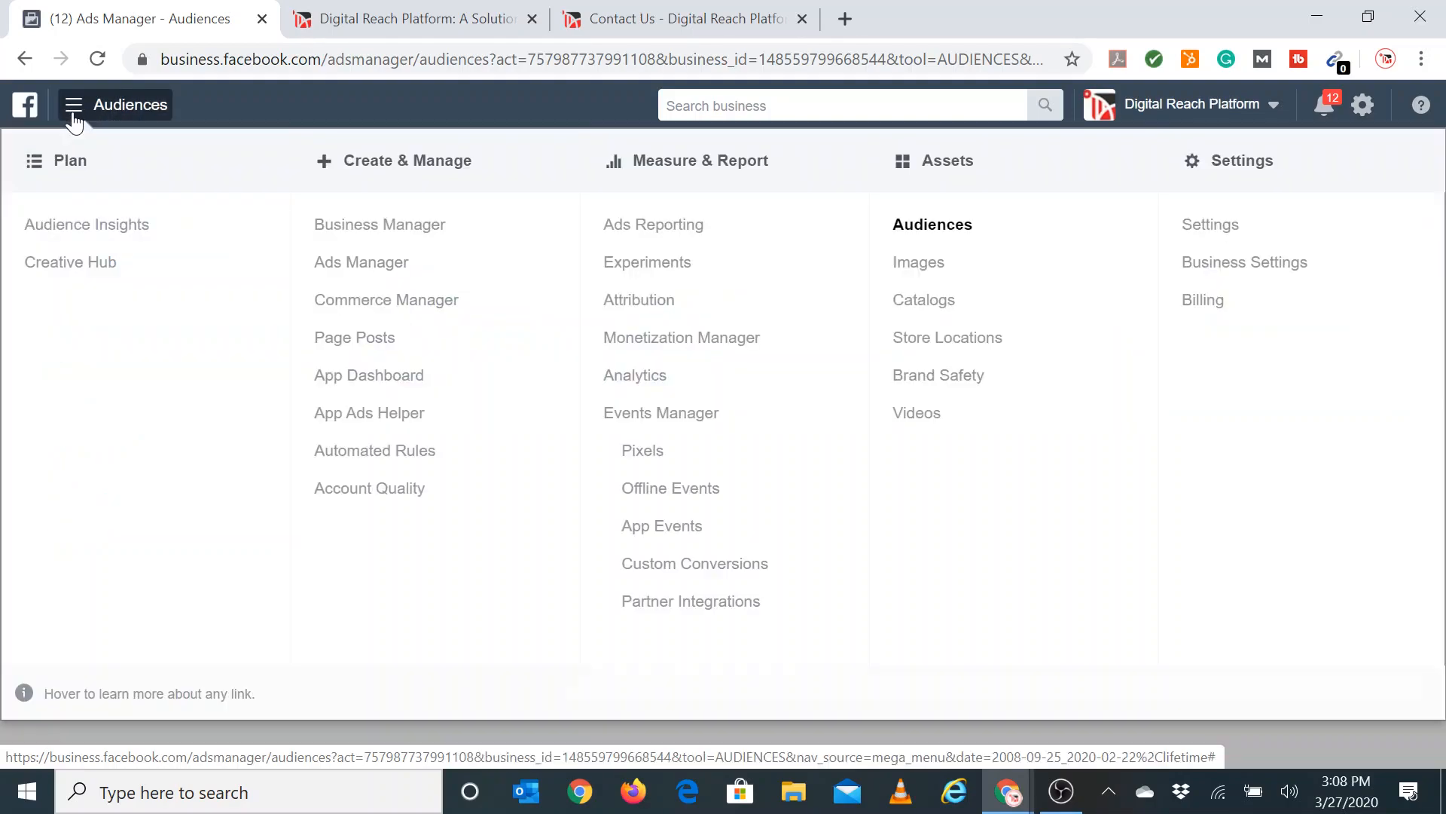
{"action": "left_click", "coordinate": [816, 744]}
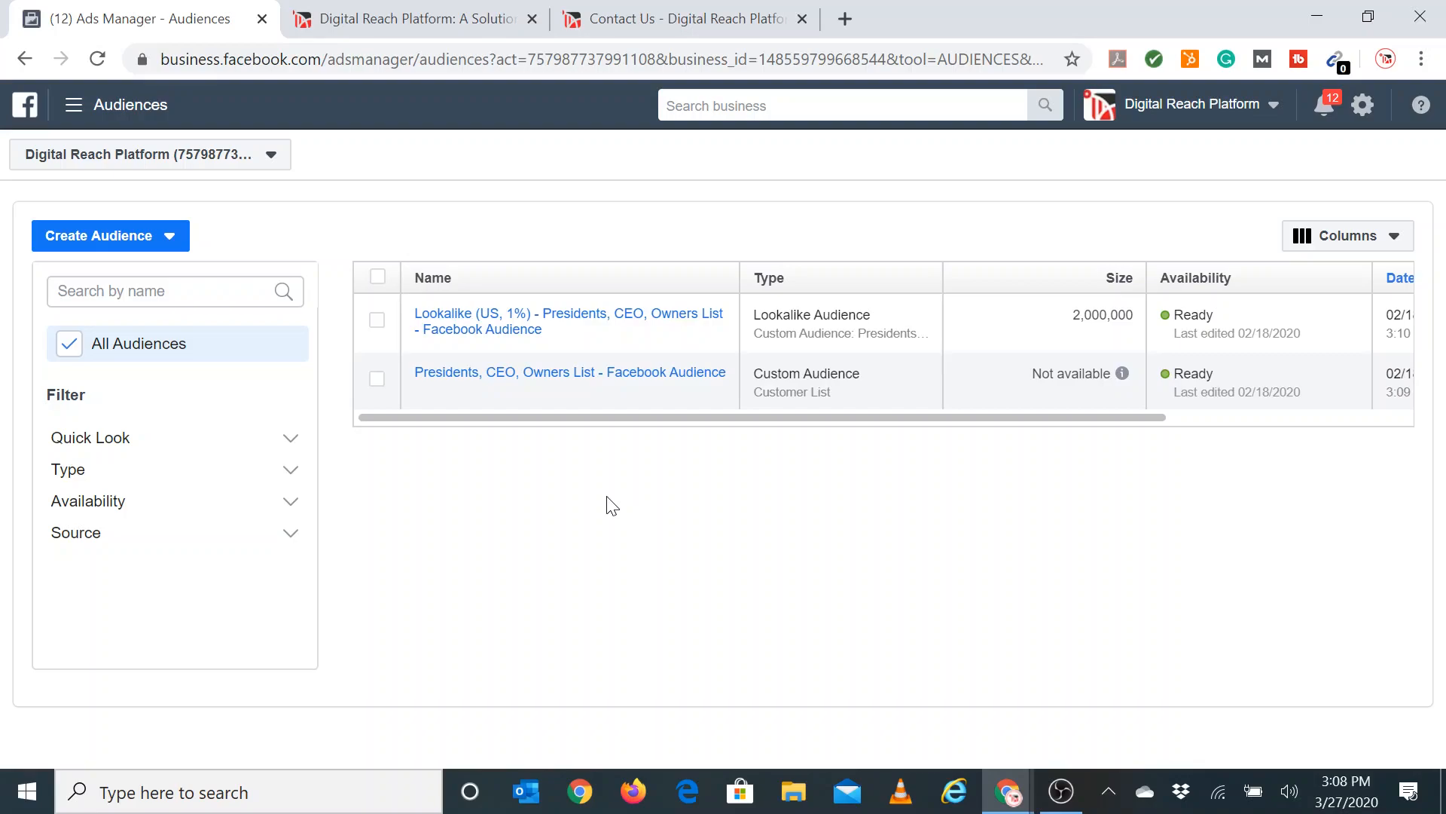
Start a new custom audience that uses website traffic as its source.
{"action": "left_click", "coordinate": [169, 240]}
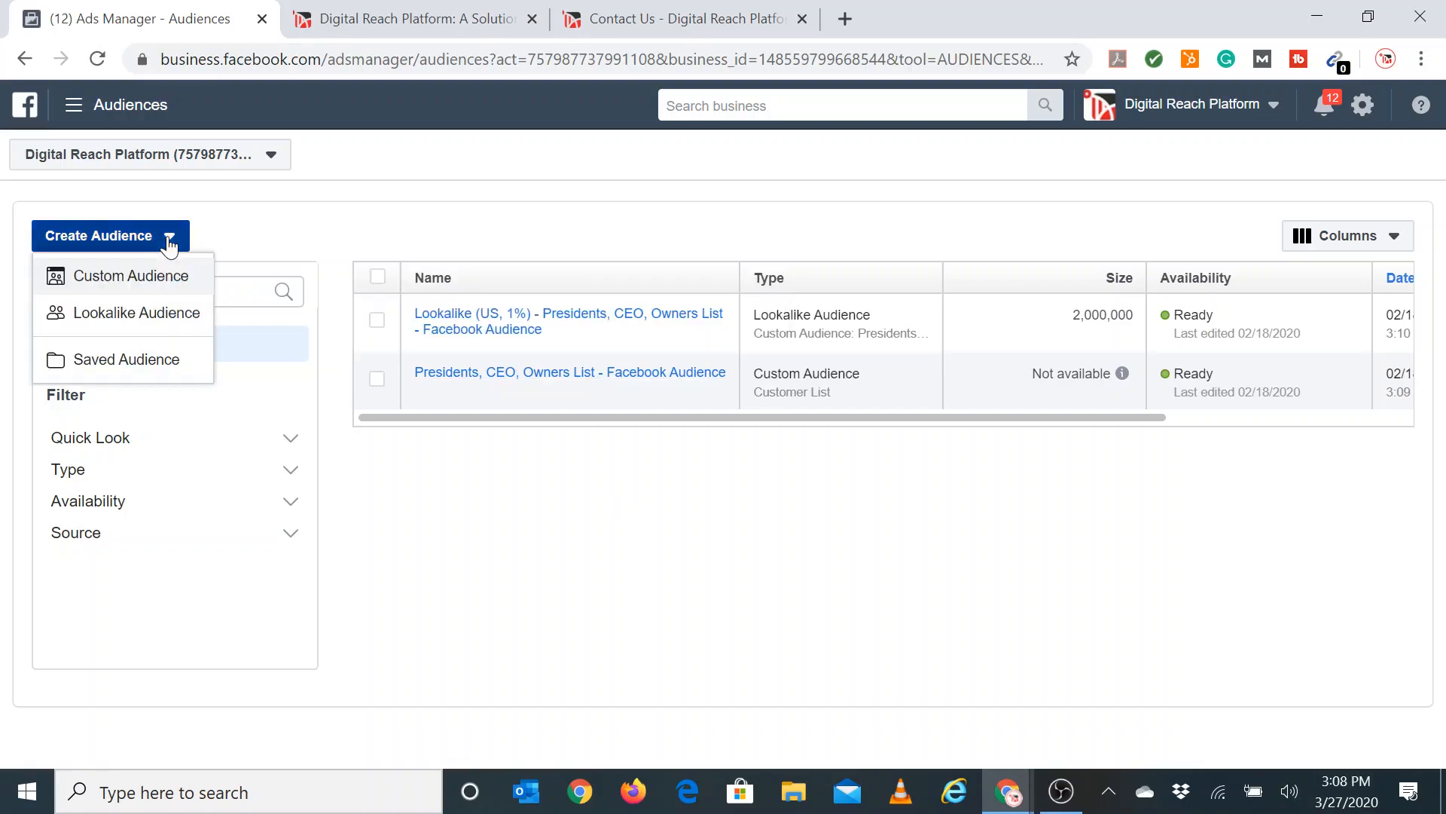
{"action": "mouse_move", "coordinate": [129, 286]}
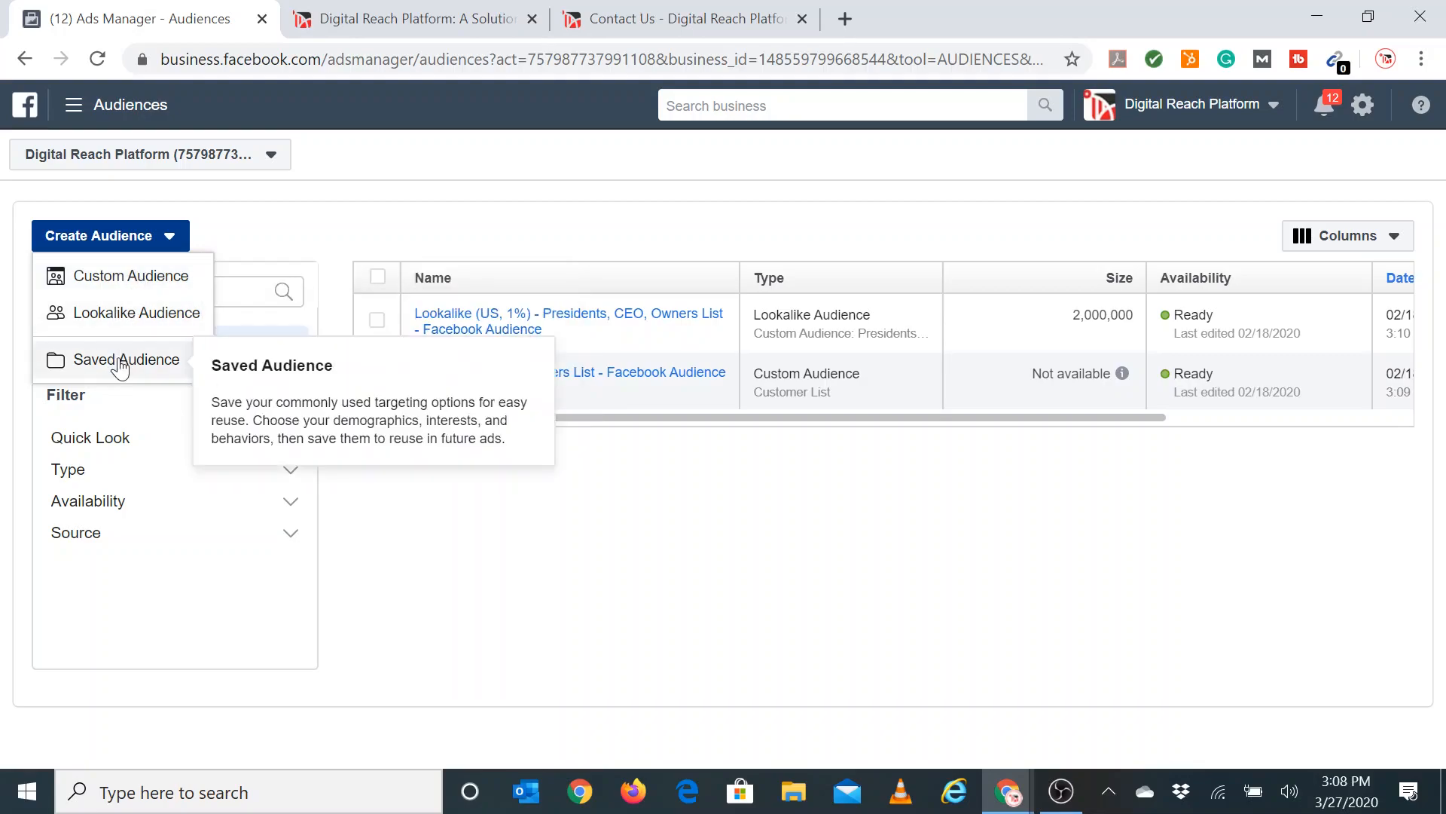
{"action": "left_click", "coordinate": [127, 276]}
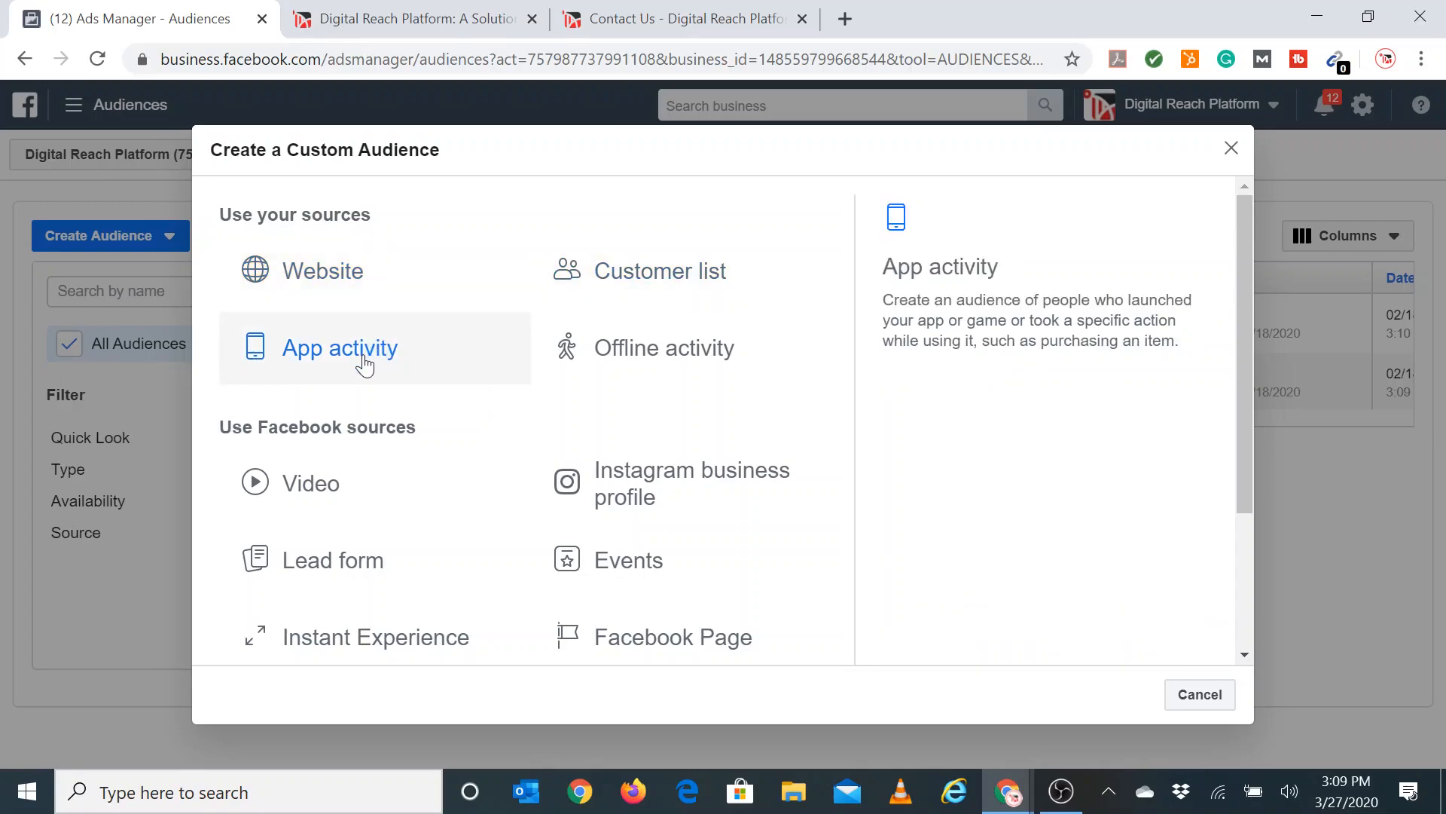
{"action": "scroll", "coordinate": [474, 374], "scroll_direction": "down", "scroll_amount": 2}
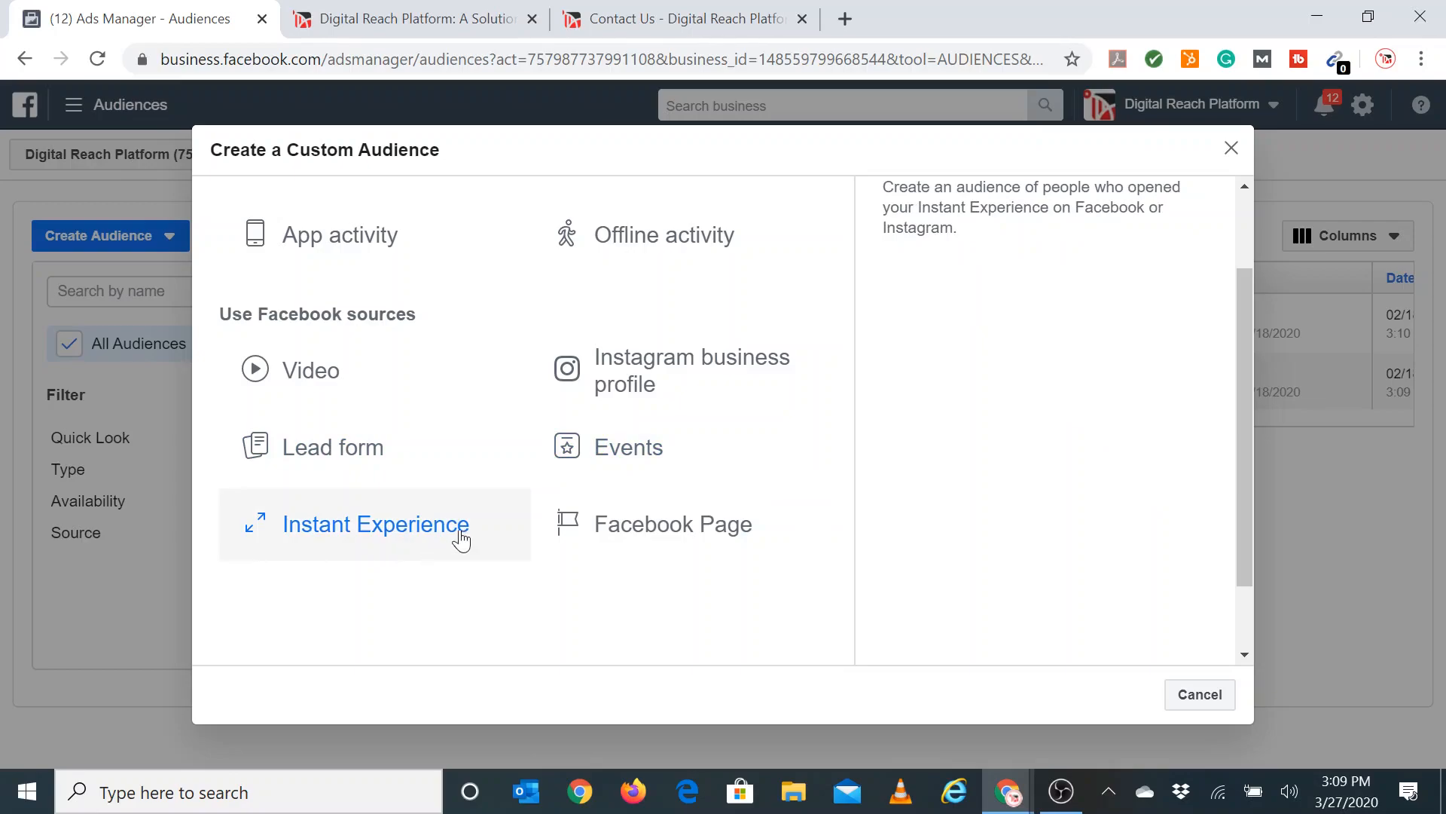
{"action": "scroll", "coordinate": [648, 525], "scroll_direction": "up", "scroll_amount": 2}
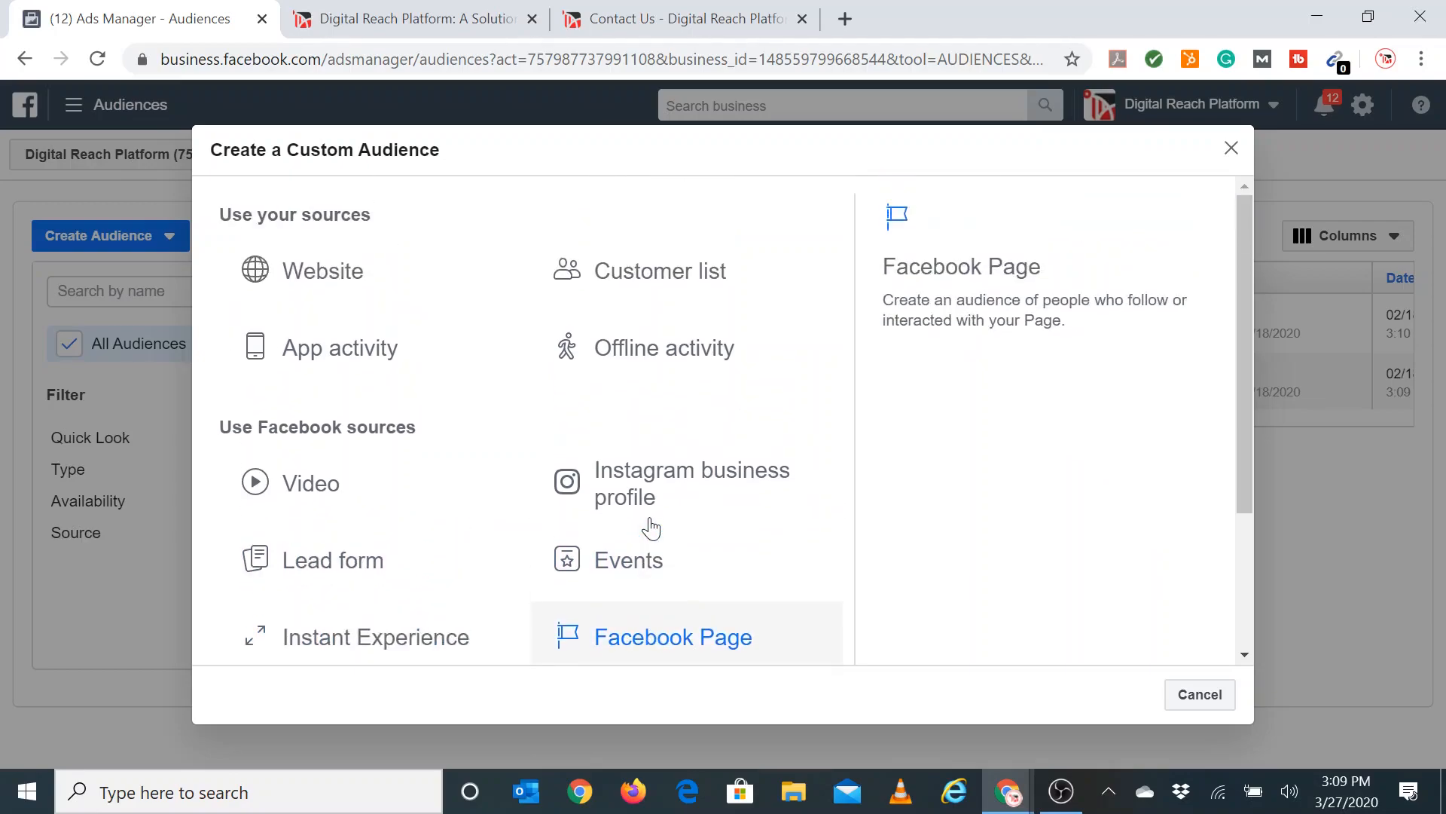
{"action": "left_click", "coordinate": [341, 277]}
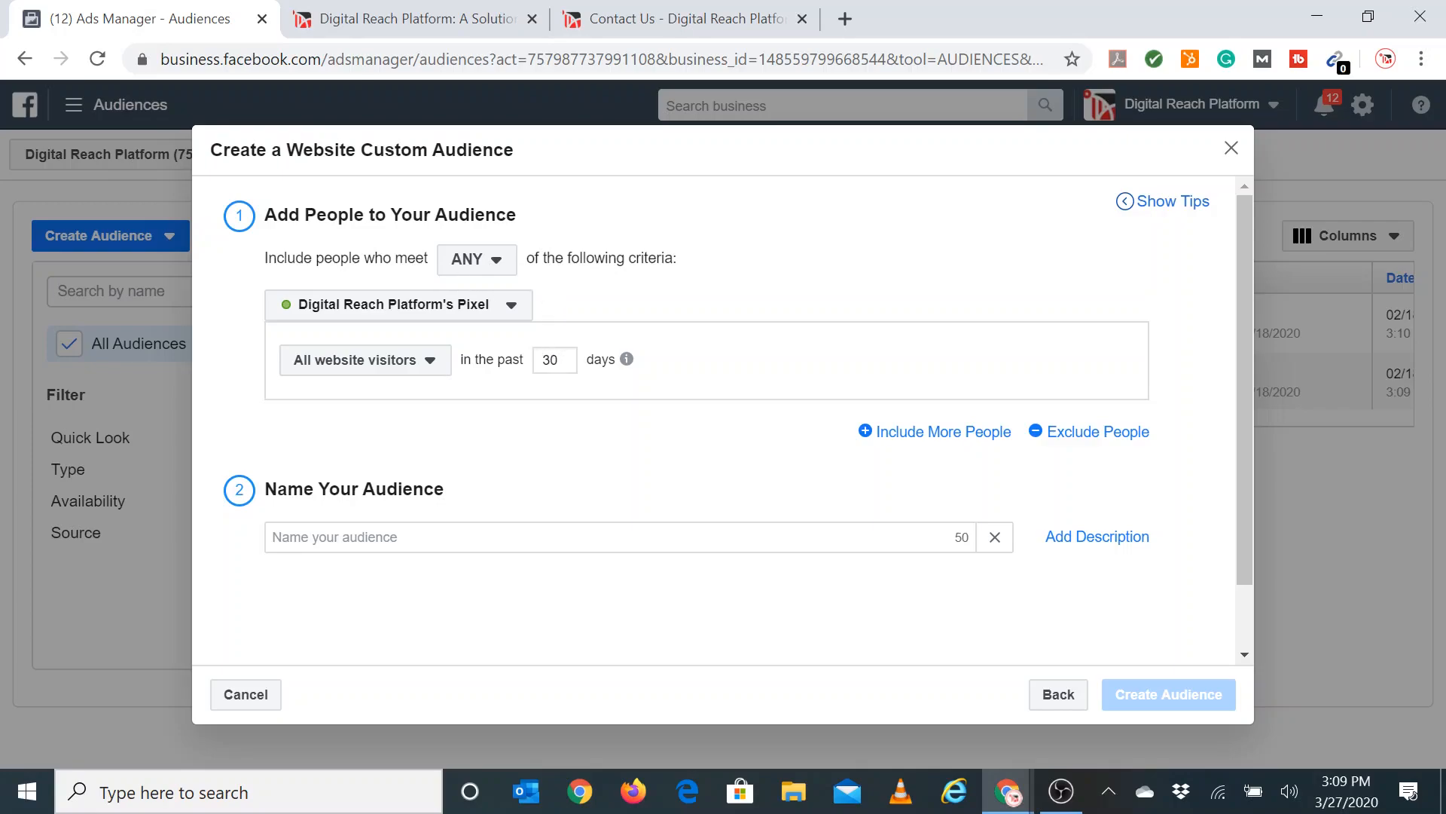
Set the audience criteria to all website visitors in the past 90 days, meeting any of the criteria.
{"action": "left_click", "coordinate": [491, 263]}
{"action": "left_click", "coordinate": [494, 269]}
{"action": "left_click", "coordinate": [419, 362]}
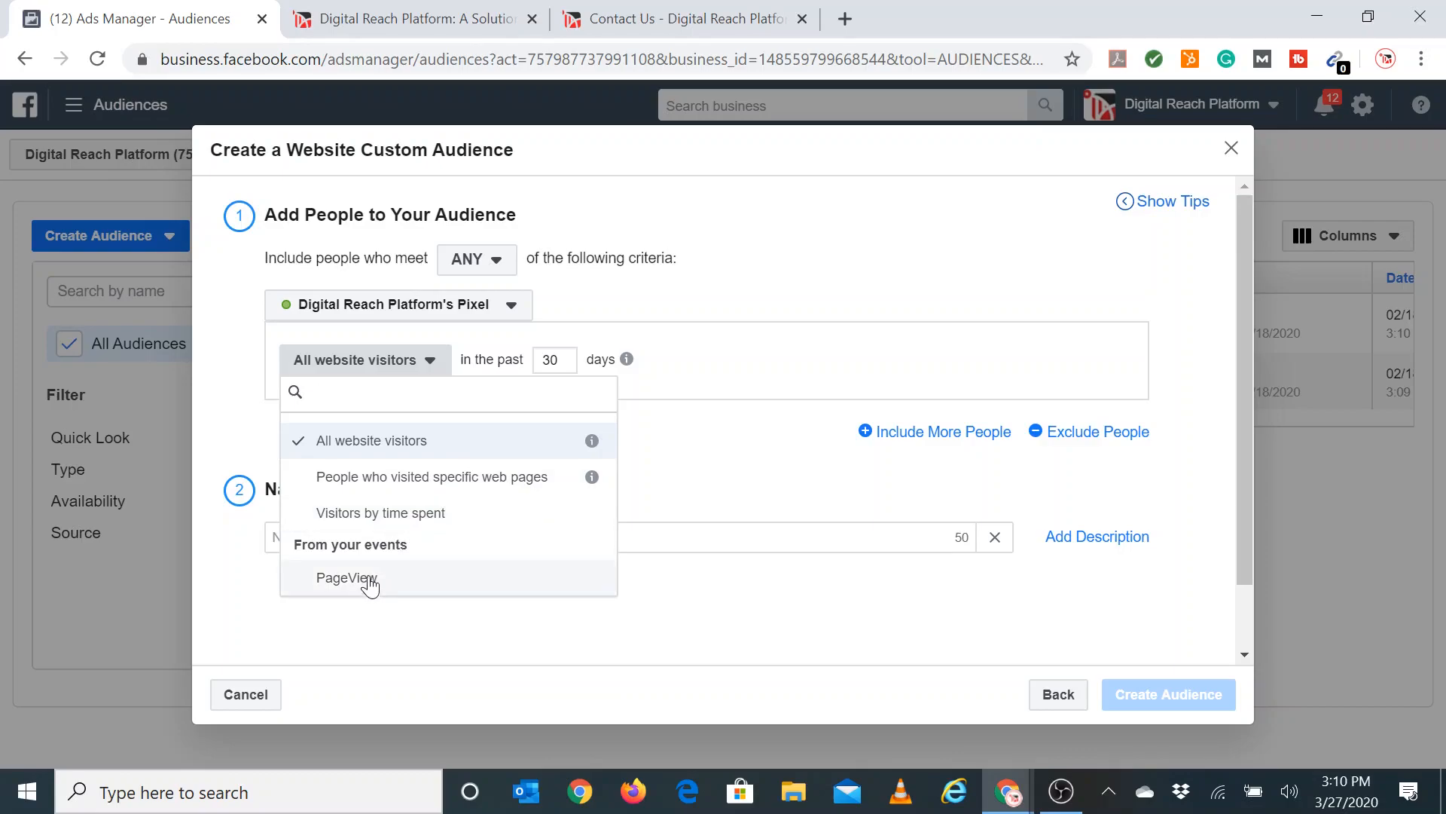
{"action": "left_click", "coordinate": [607, 320]}
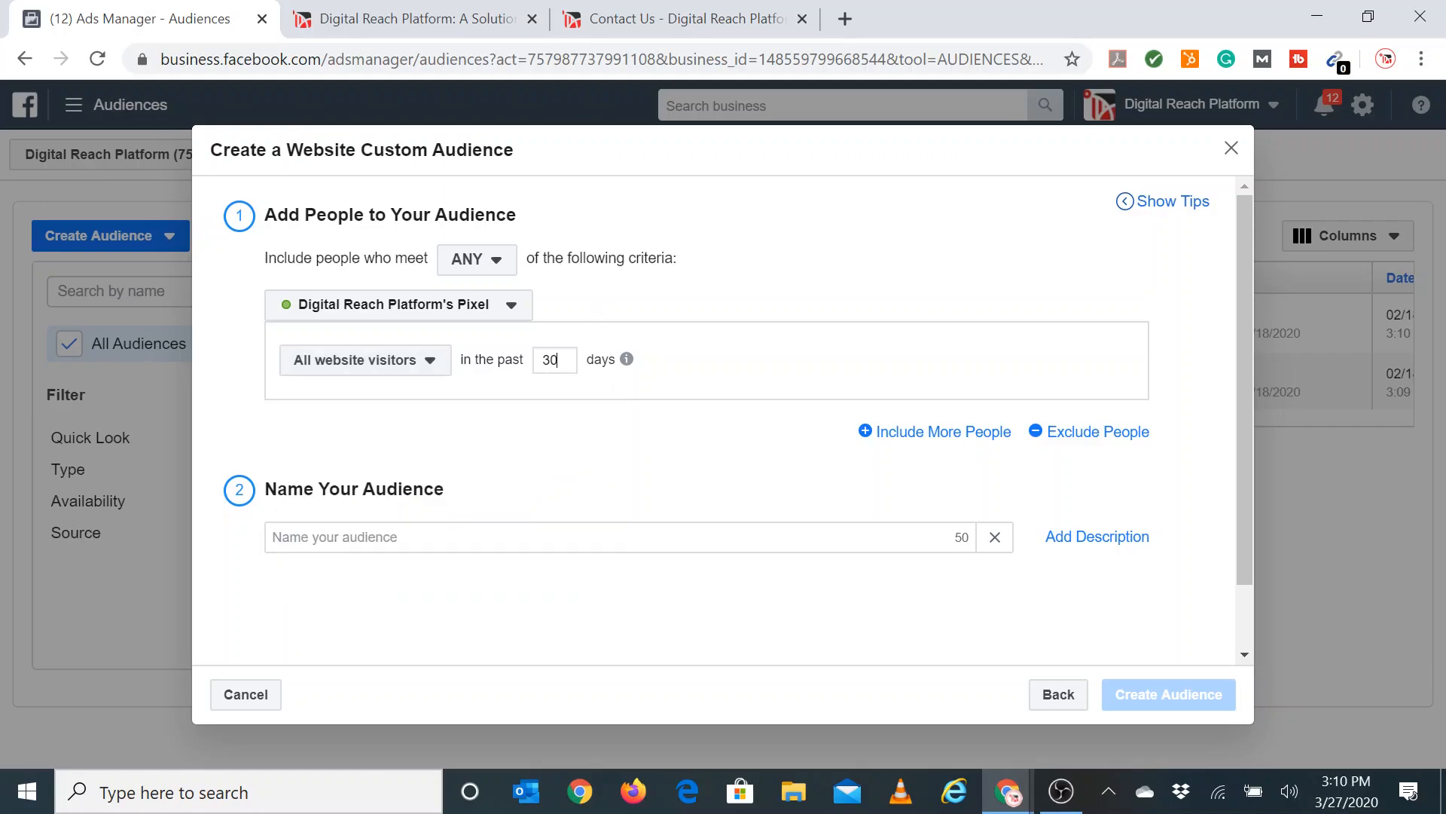
{"action": "double_click", "coordinate": [549, 360]}
{"action": "type", "text": "180"}
{"action": "mouse_move", "coordinate": [628, 361]}
{"action": "double_click", "coordinate": [540, 360]}
{"action": "type", "text": "90"}
Name the audience "DRP Website Traffic Example" and create it, finishing without any follow-up audience or ad.
{"action": "left_click", "coordinate": [482, 536]}
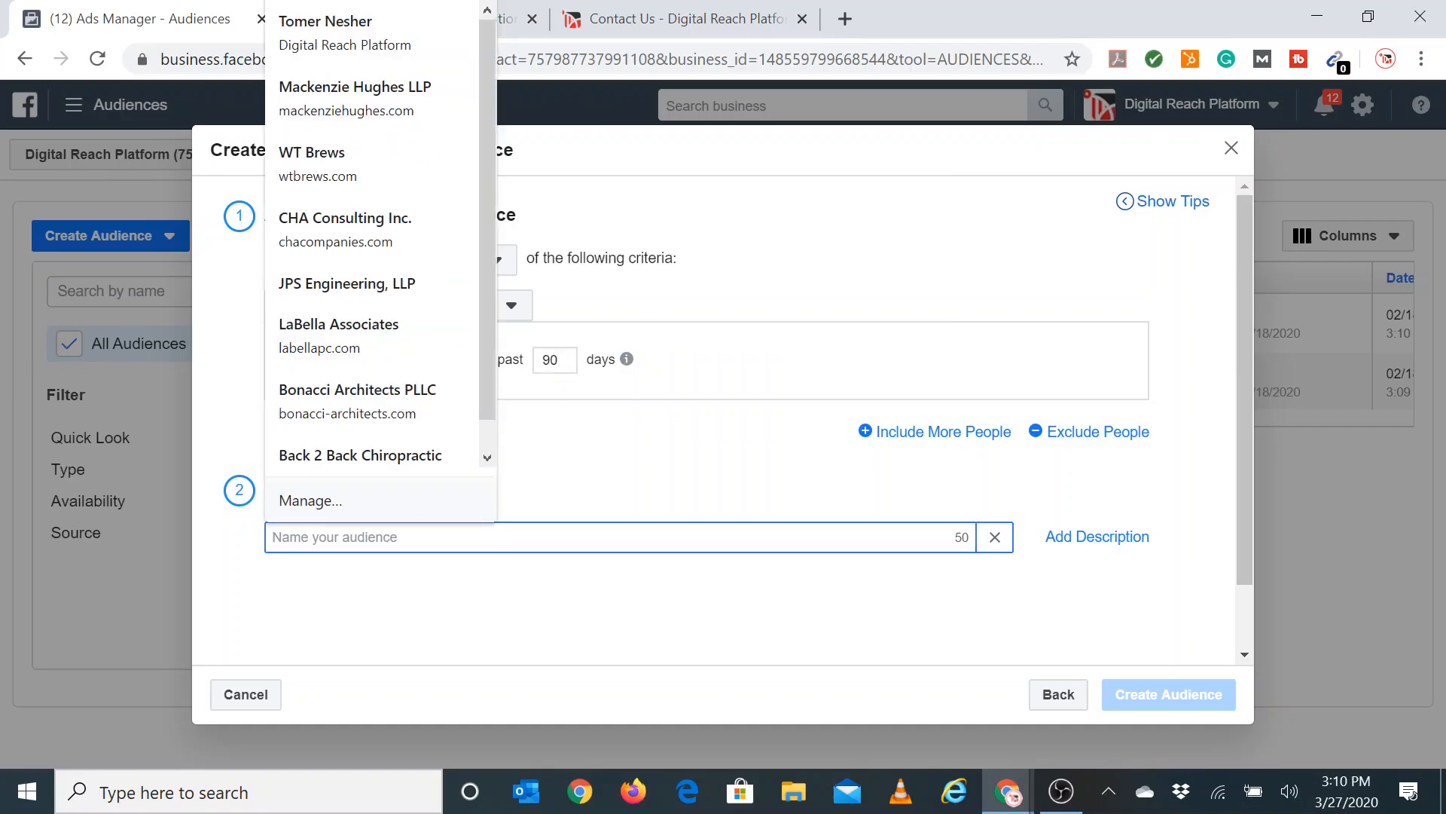
{"action": "type", "text": "DRP Website R"}
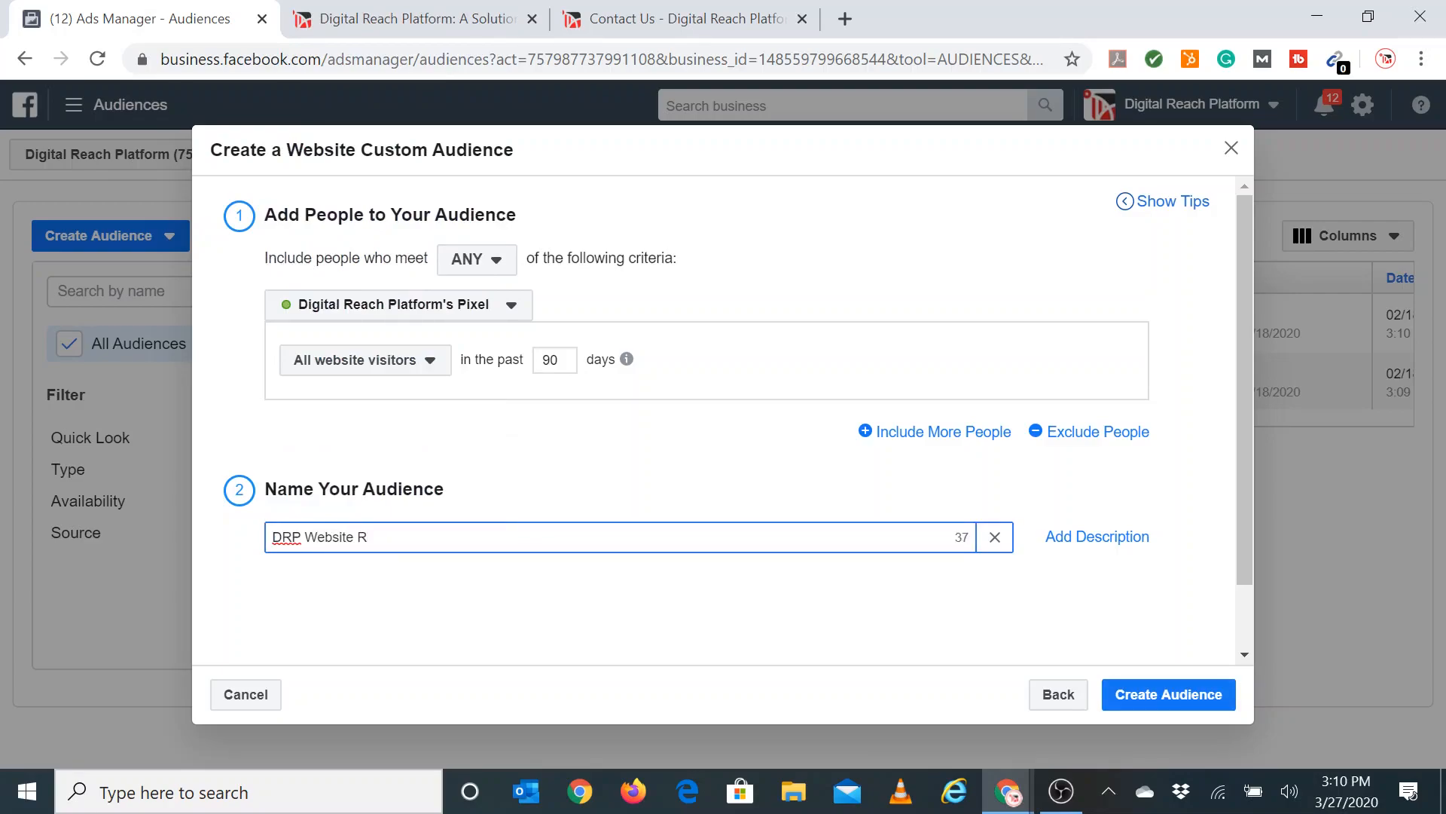
{"action": "key", "text": "BackSpace"}
{"action": "type", "text": "Traffic fo"}
{"action": "key", "text": "BackSpace"}
{"action": "key", "text": "BackSpace"}
{"action": "type", "text": "Example"}
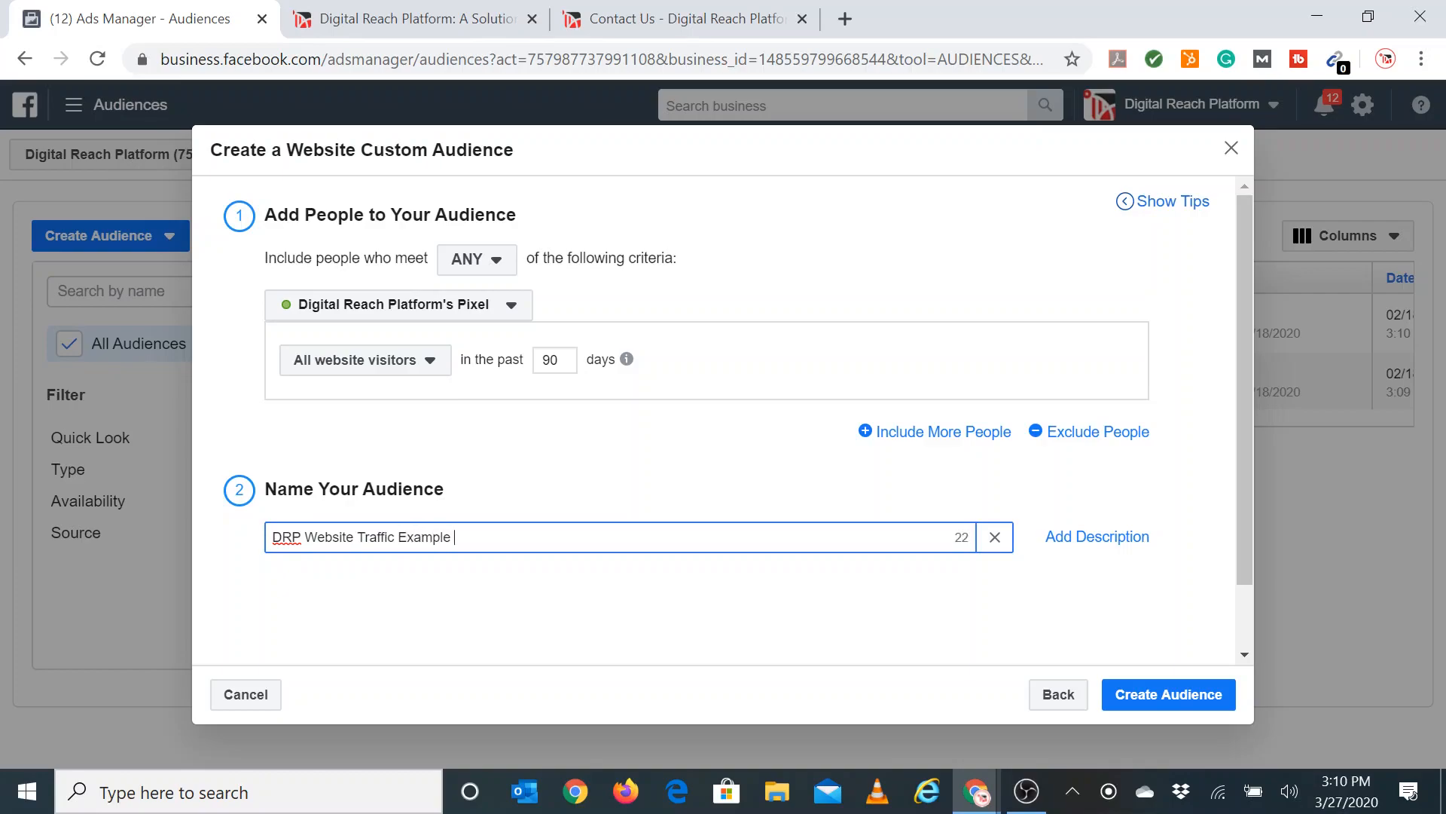
{"action": "key", "text": "BackSpace"}
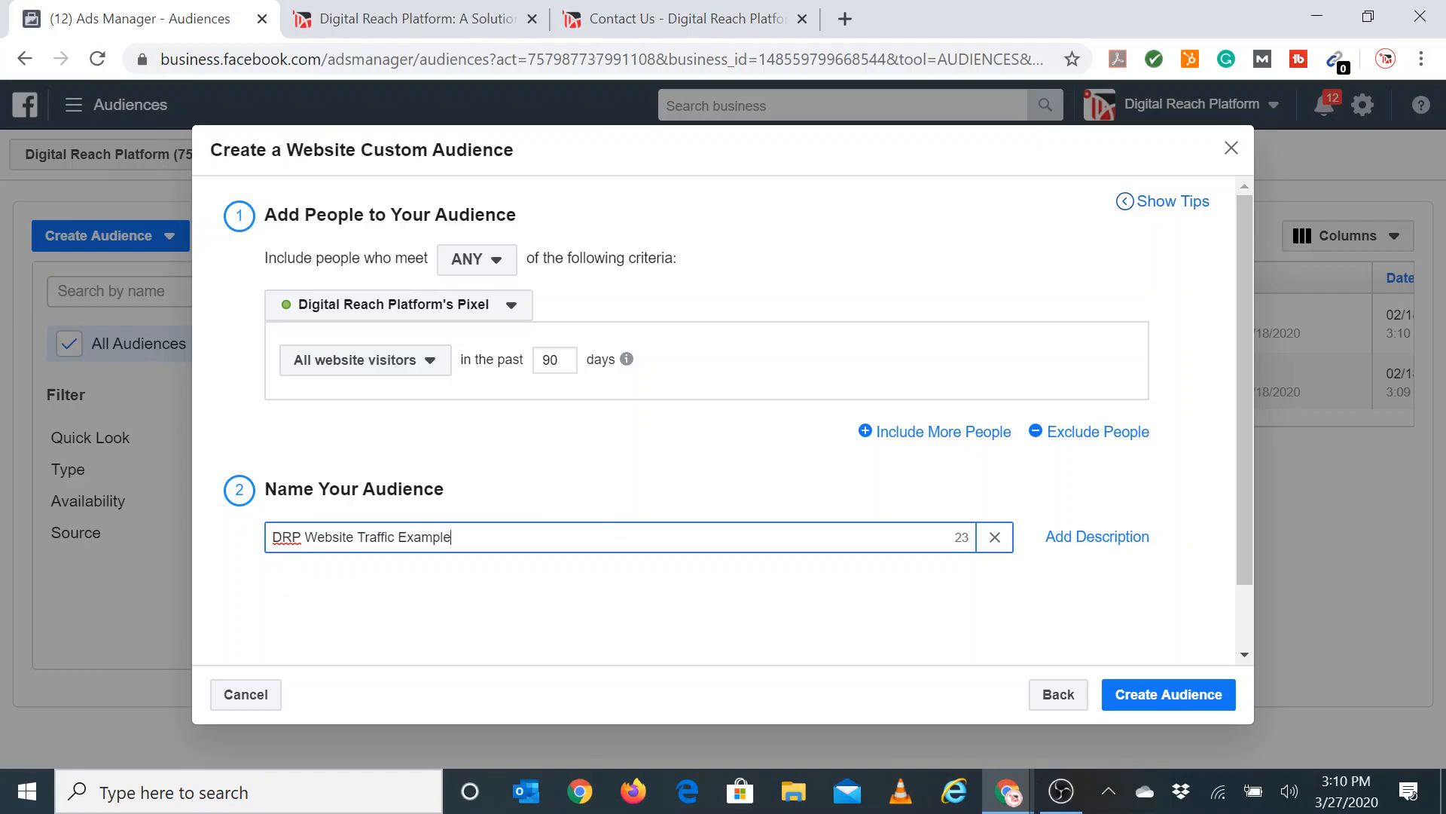
{"action": "left_click", "coordinate": [1203, 700]}
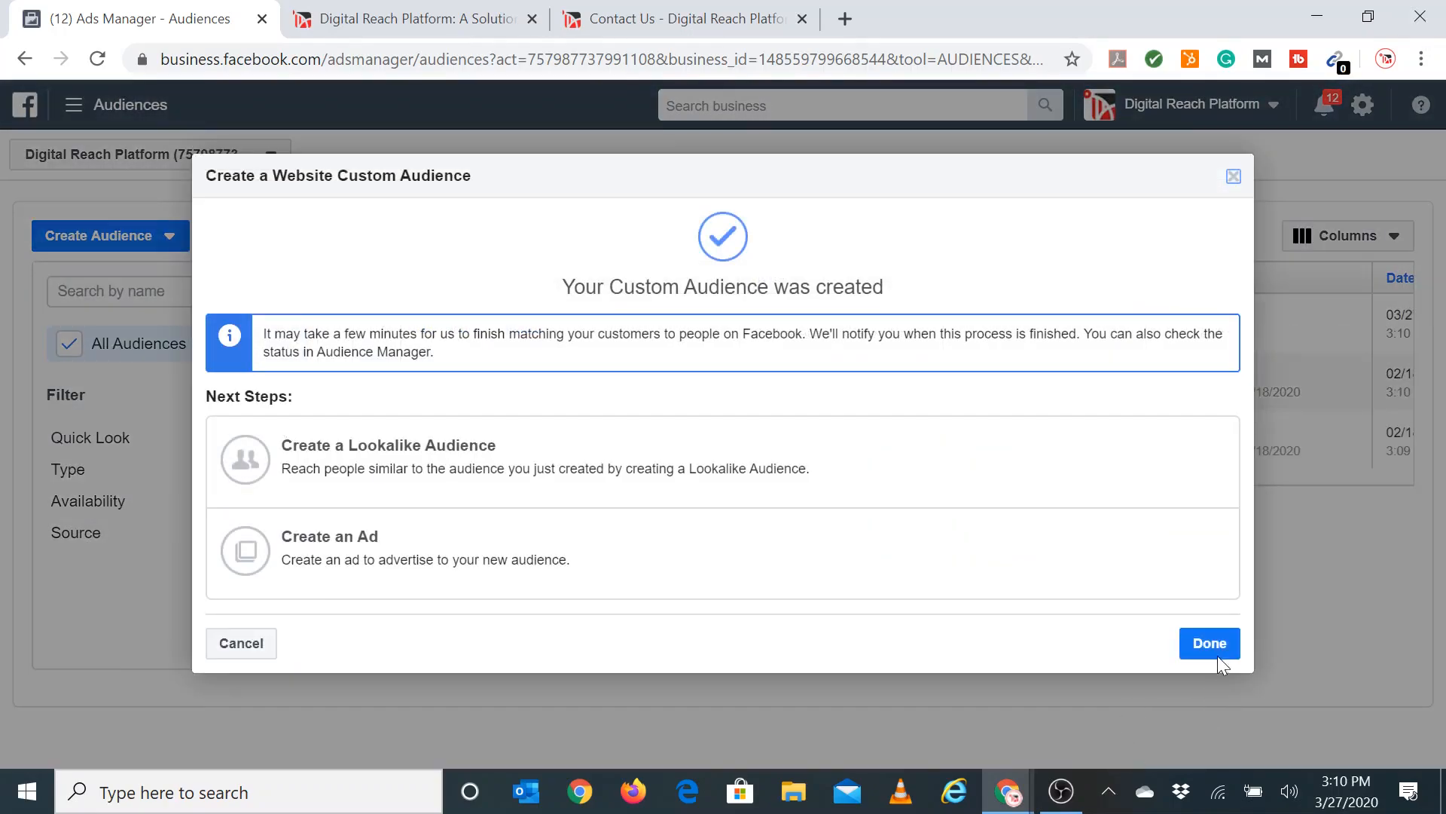
{"action": "left_click", "coordinate": [1210, 643]}
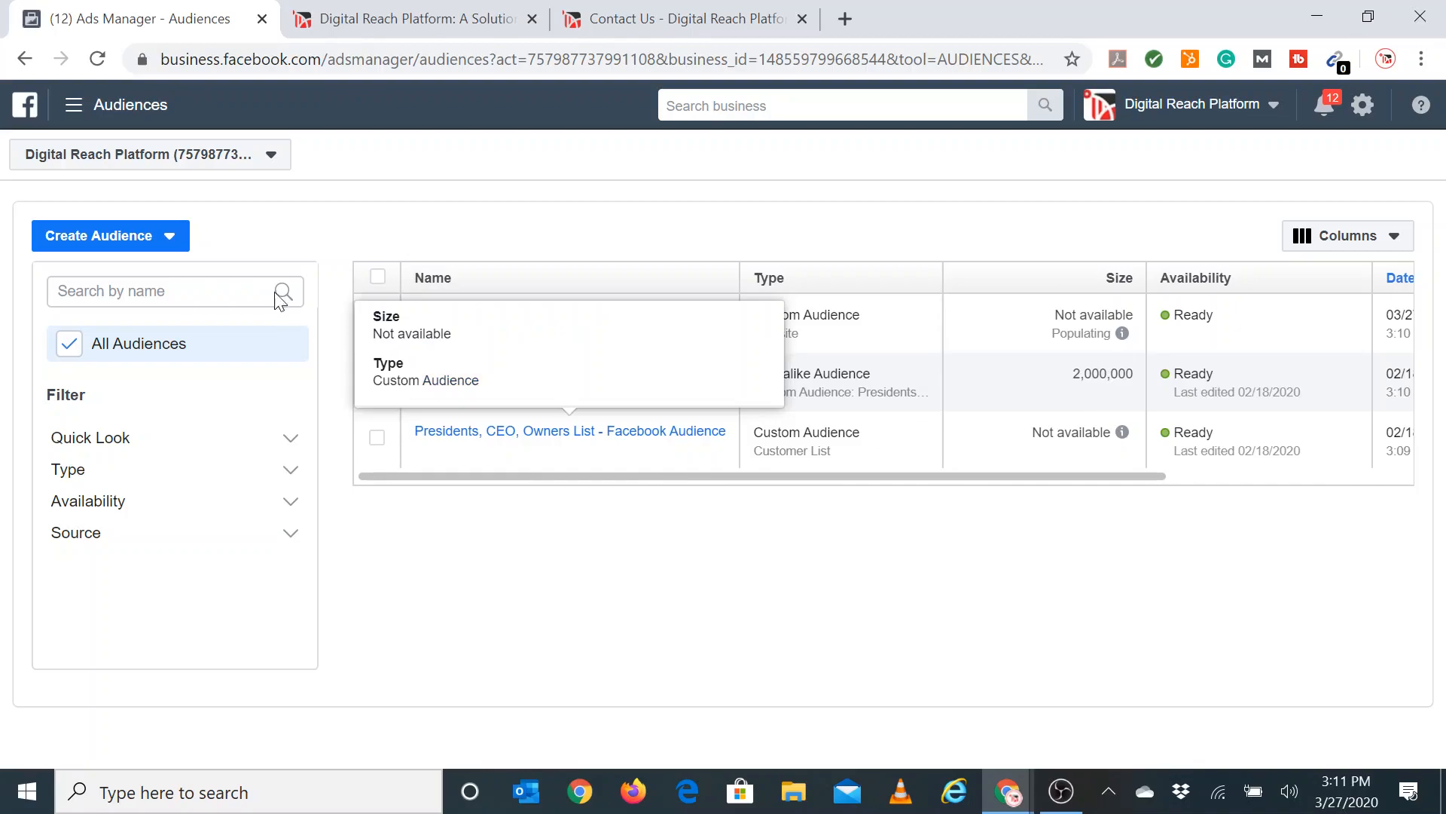
{"action": "left_click", "coordinate": [170, 238]}
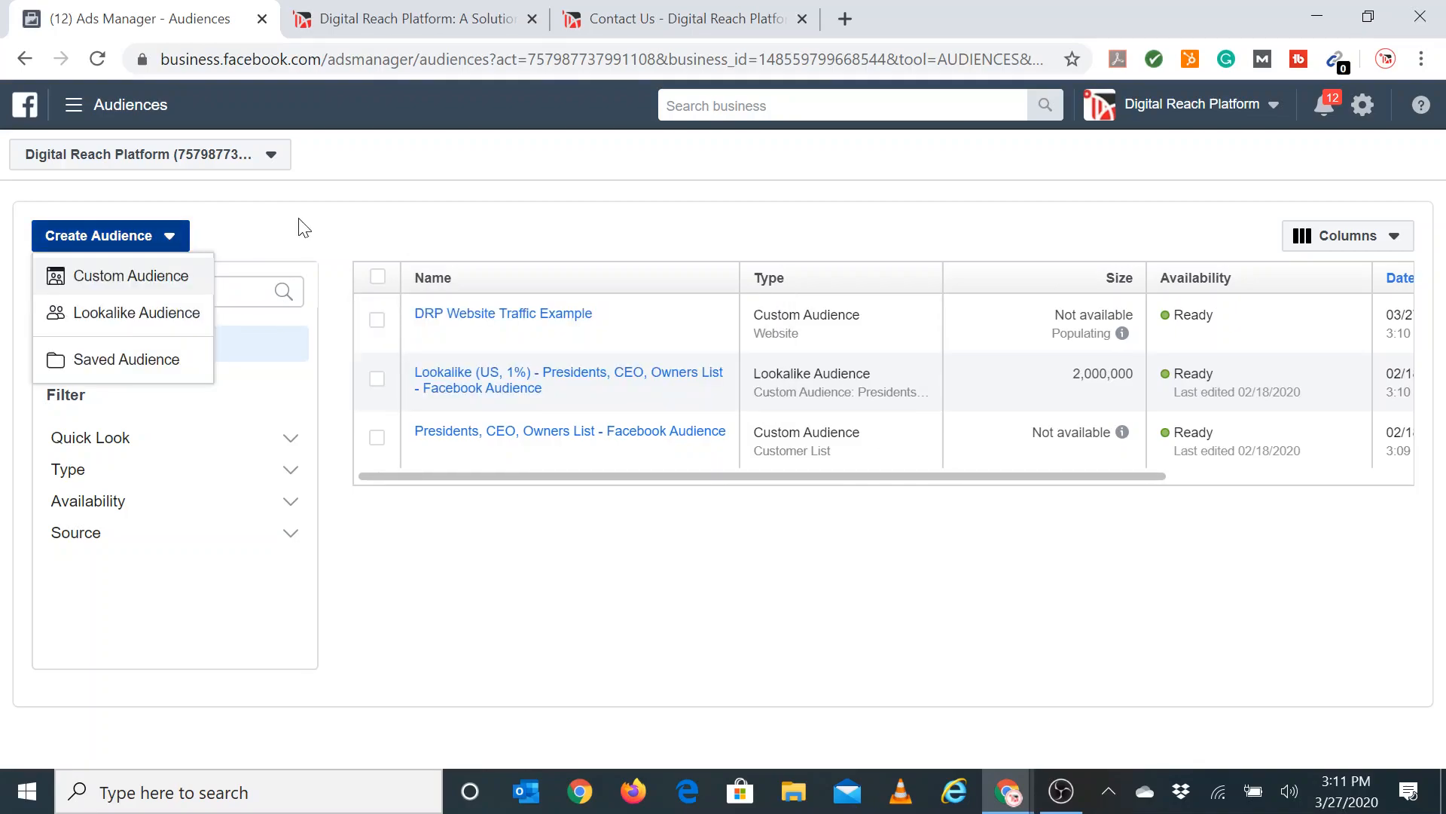
{"action": "left_click", "coordinate": [168, 324]}
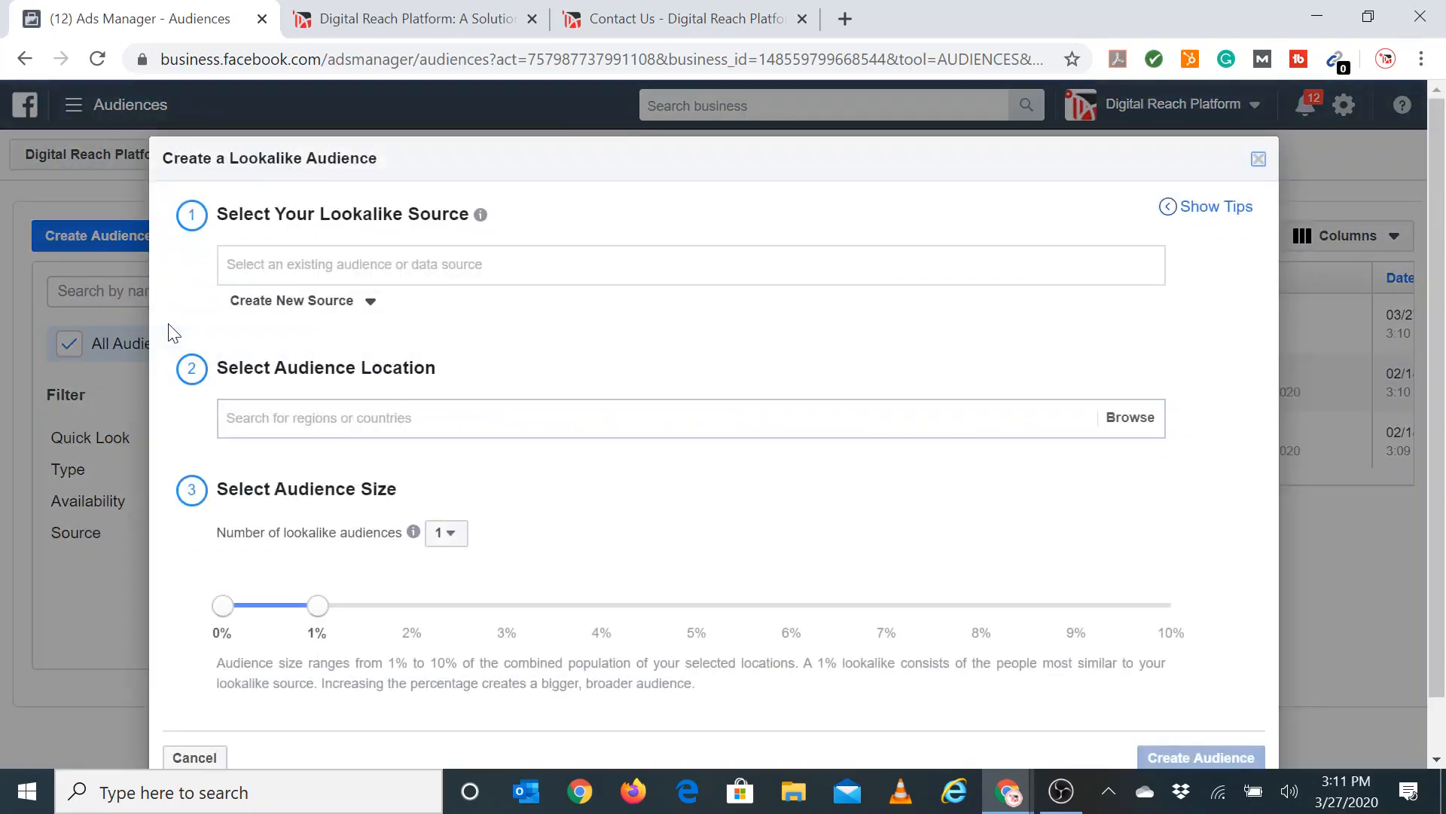
{"action": "scroll", "coordinate": [331, 215], "scroll_direction": "down", "scroll_amount": 1}
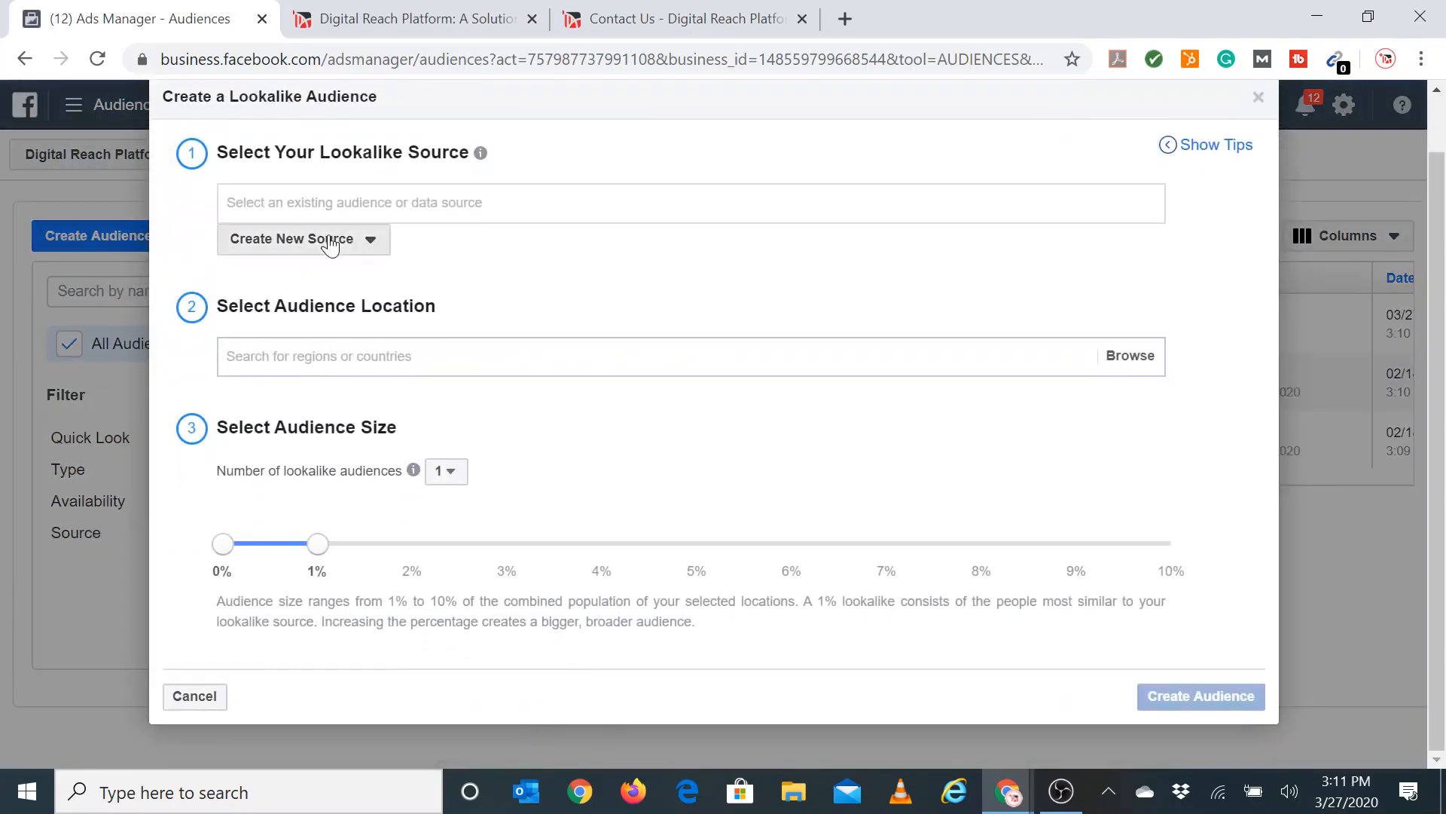
{"action": "left_click", "coordinate": [331, 238]}
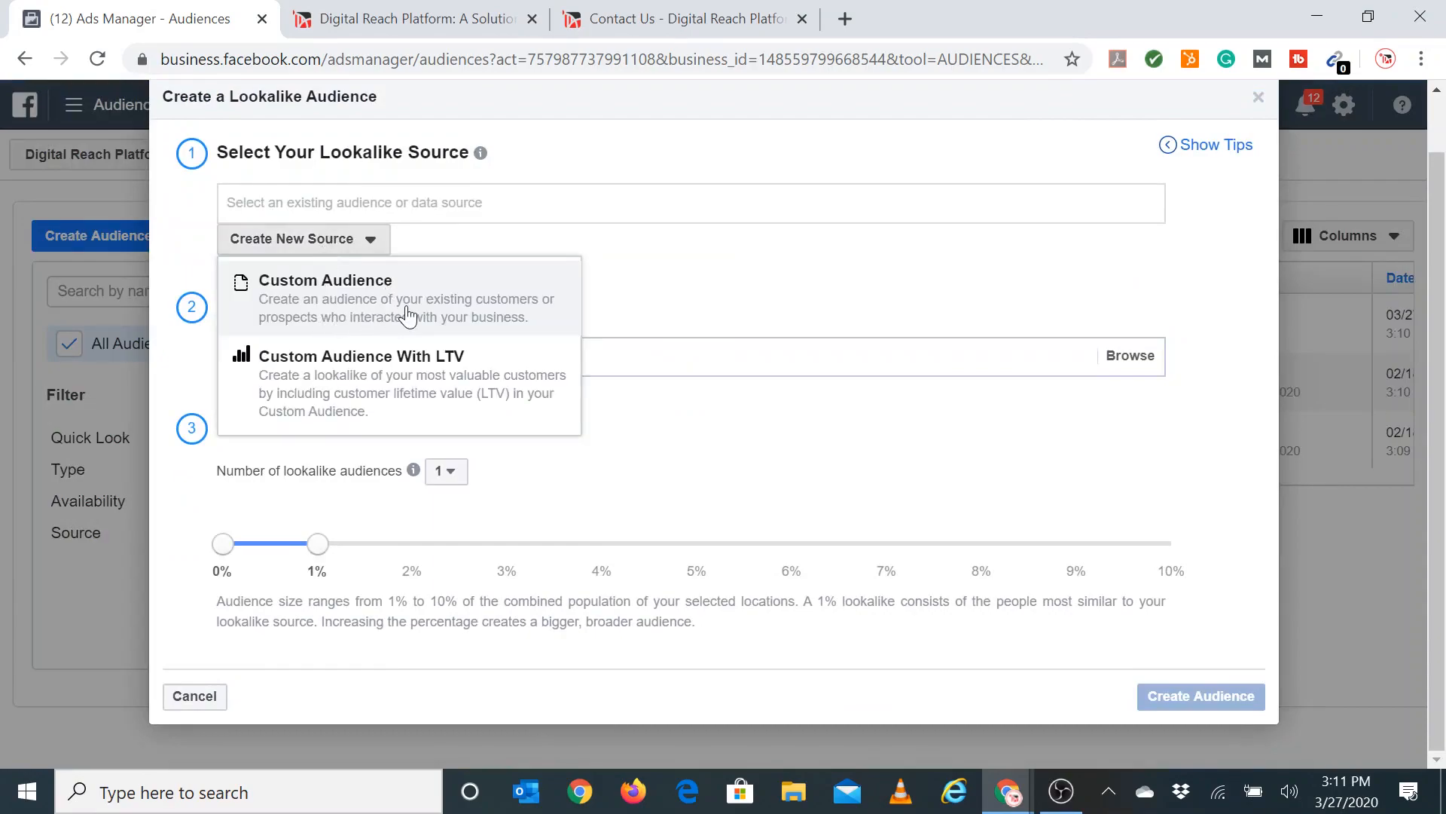
{"action": "left_click", "coordinate": [695, 288]}
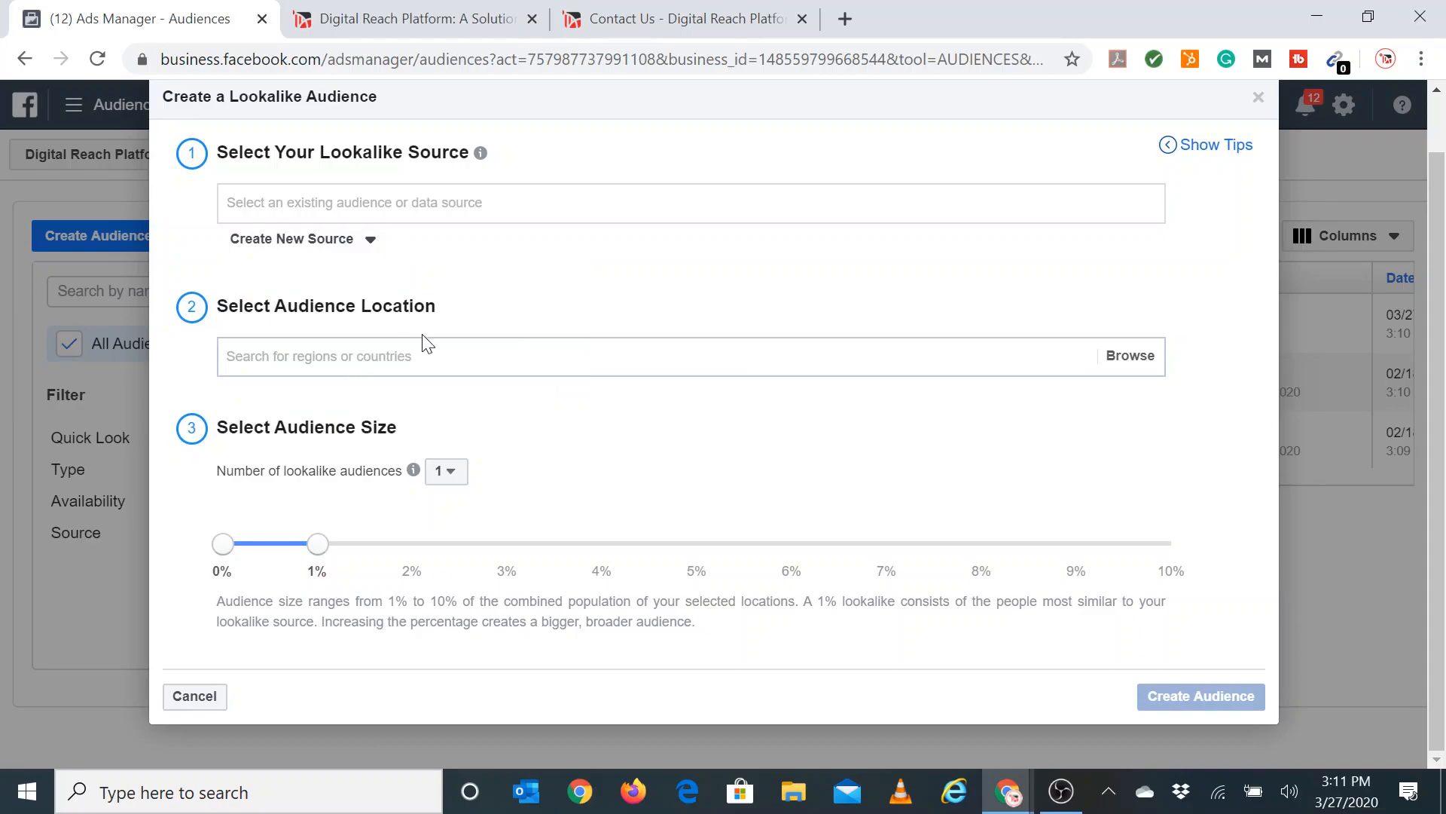
{"action": "left_click", "coordinate": [1258, 102]}
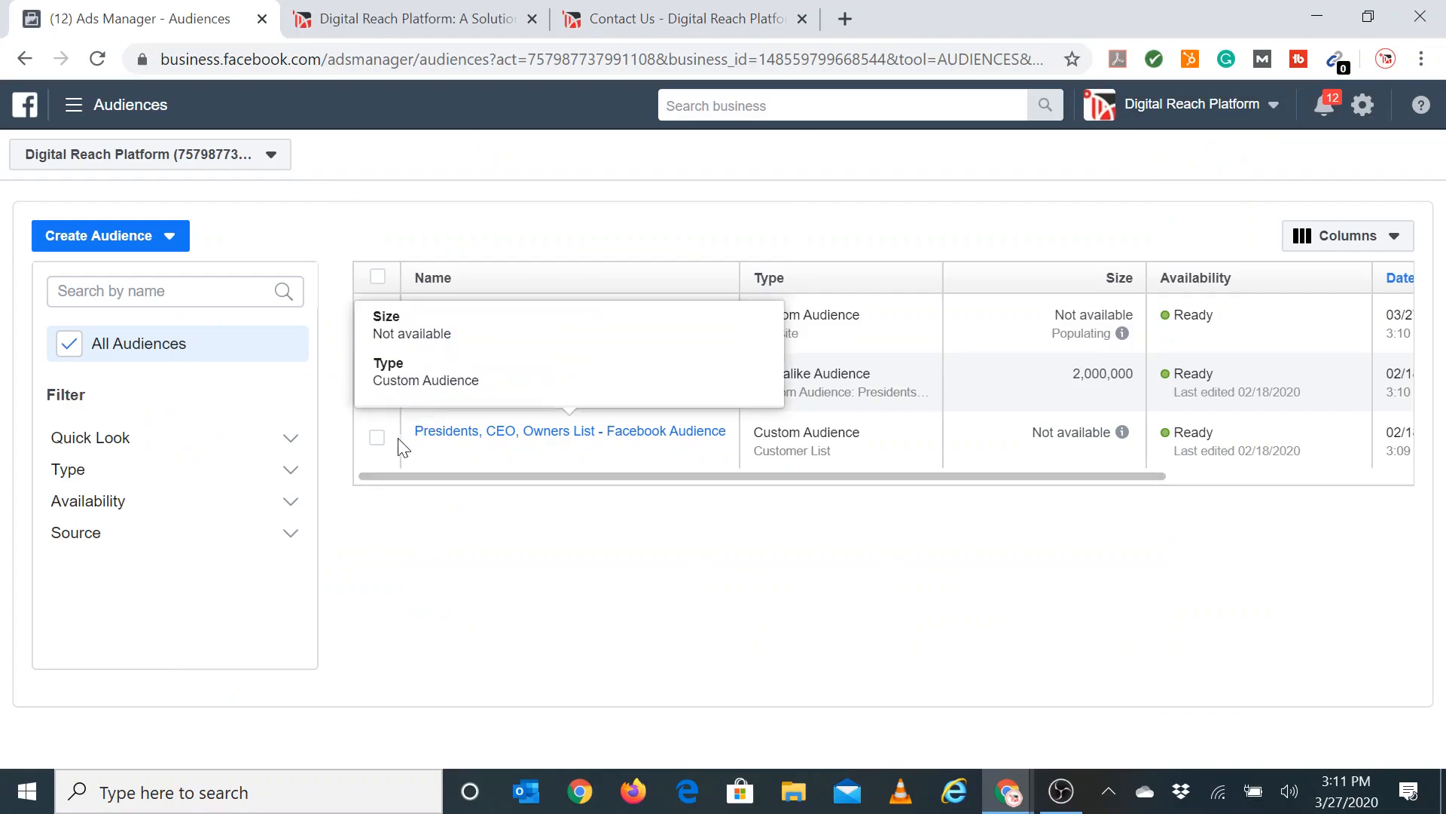
Start a lookalike audience from the existing "Presidents, CEO, Owners List - Facebook Audience" custom audience.
{"action": "left_click", "coordinate": [377, 438]}
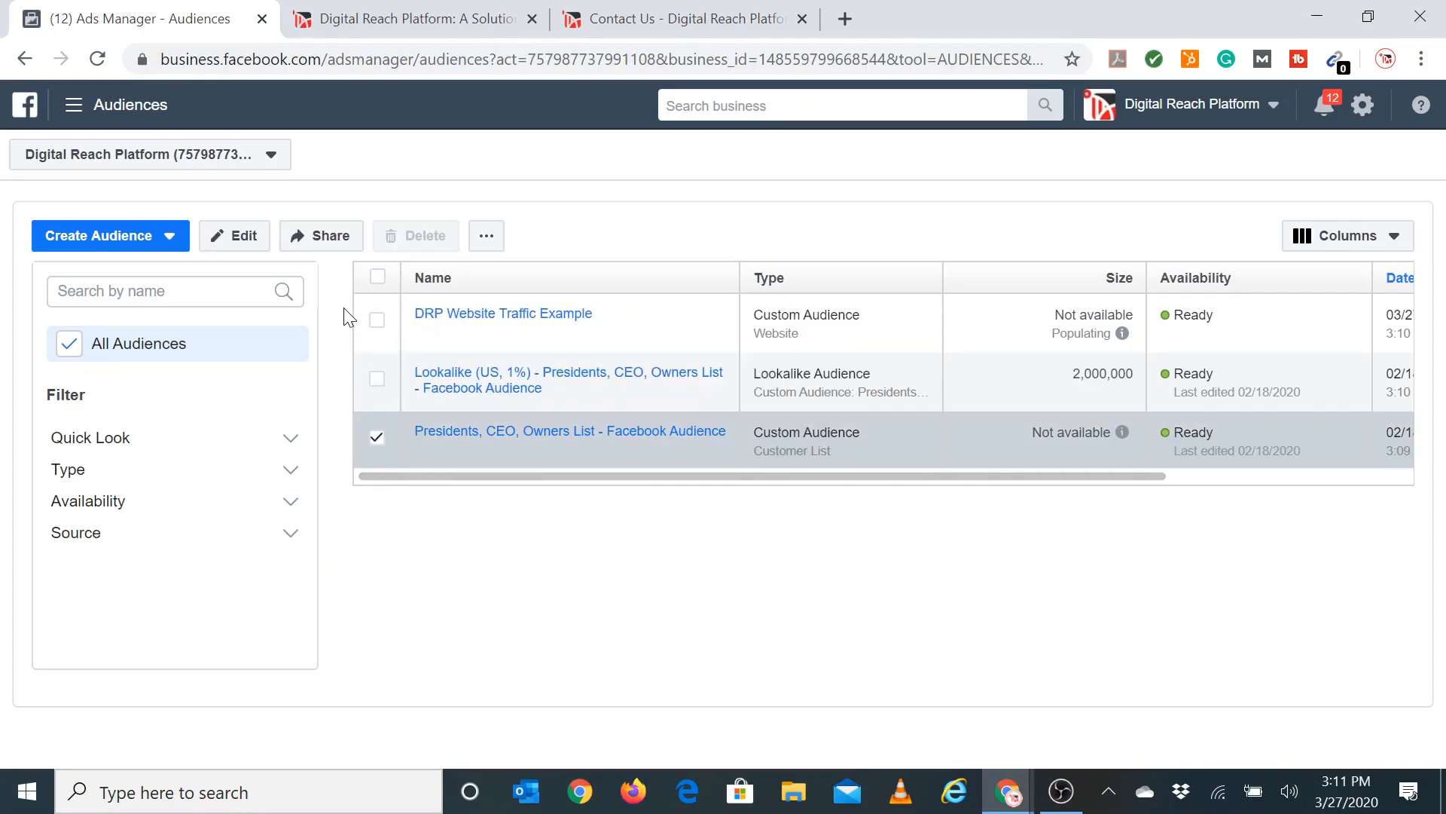
{"action": "left_click", "coordinate": [484, 241]}
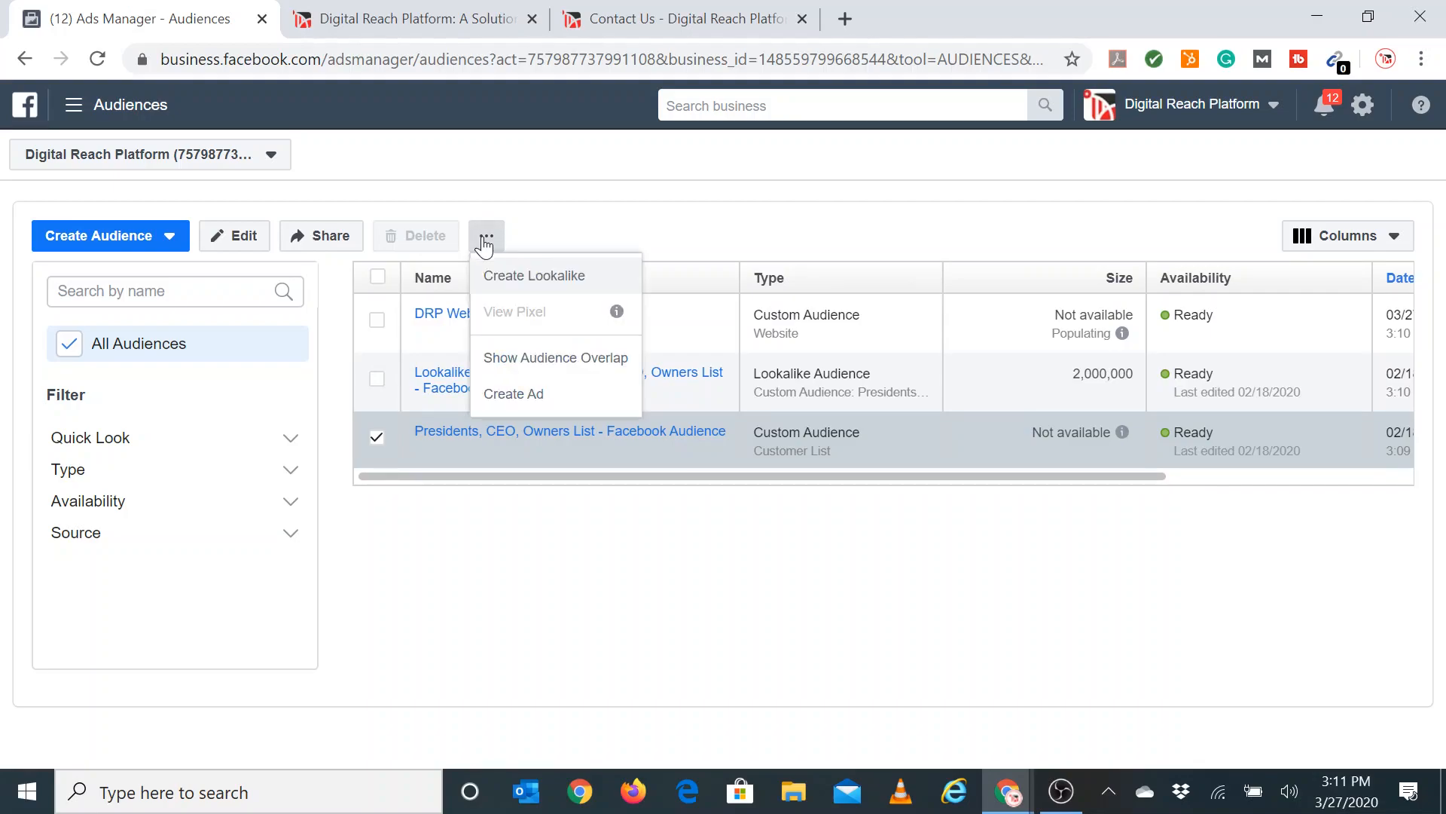
{"action": "left_click", "coordinate": [502, 285]}
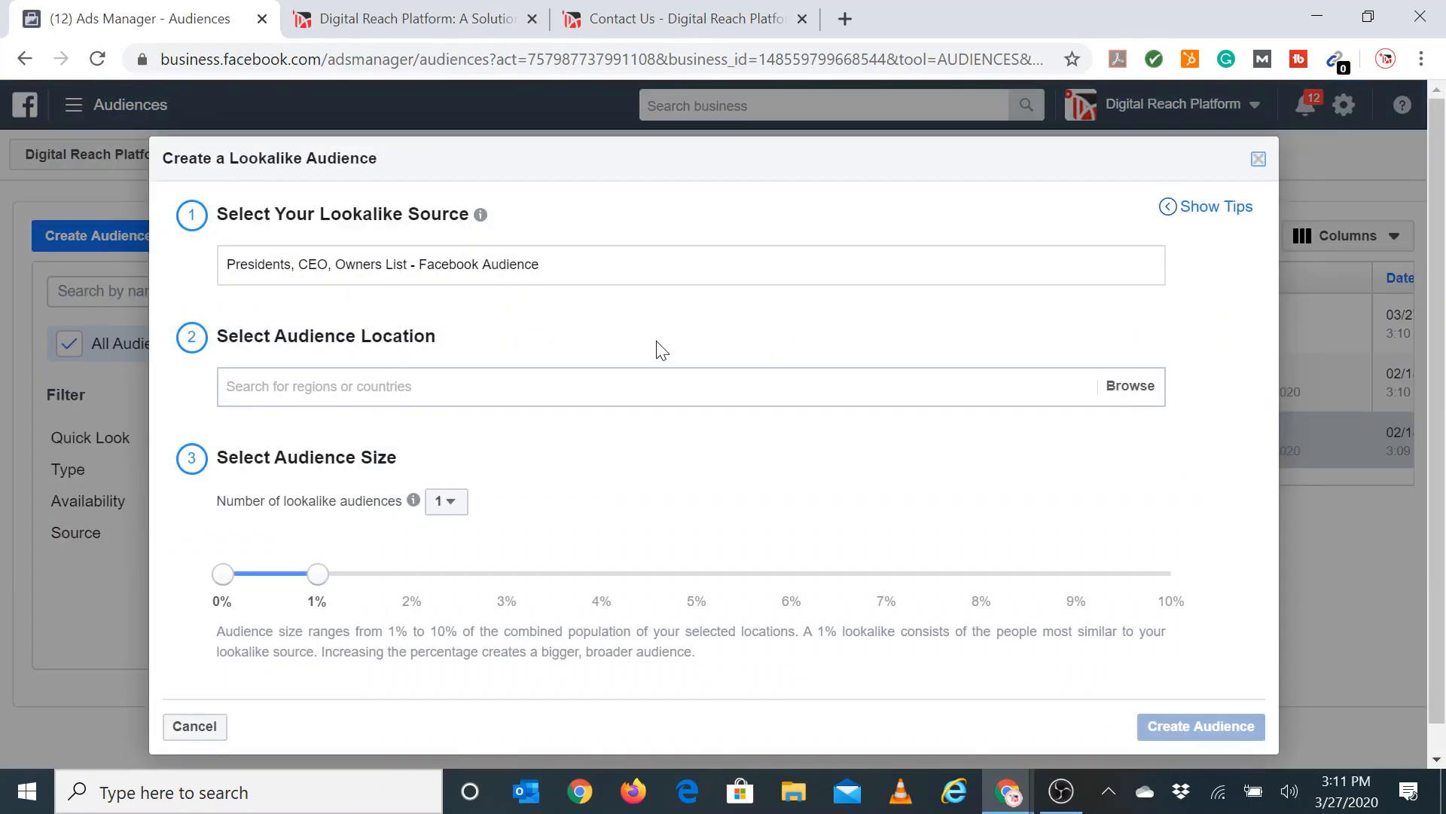
Set the lookalike audience's location to Canada.
{"action": "left_click", "coordinate": [319, 362]}
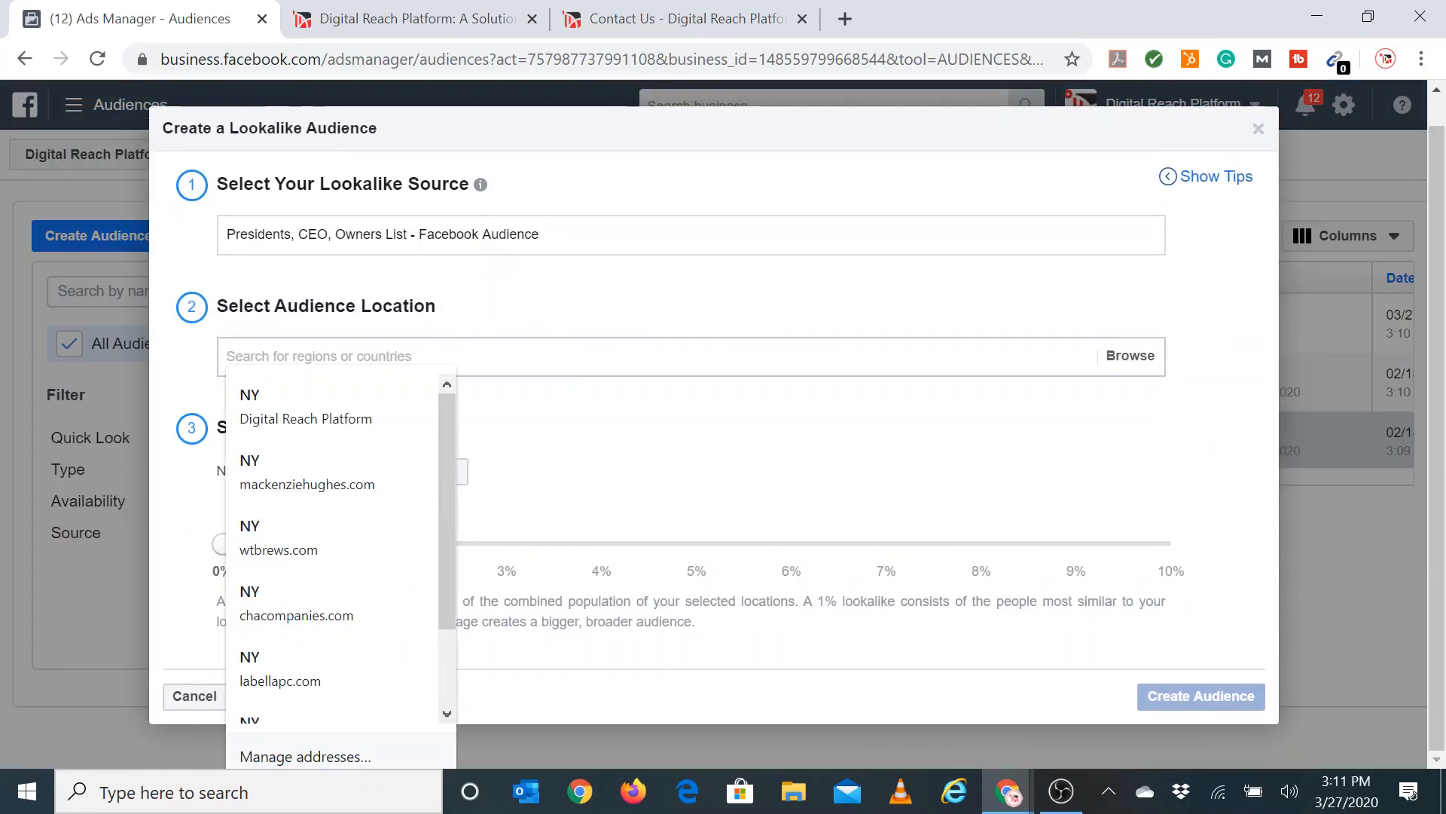
{"action": "type", "text": "canad"}
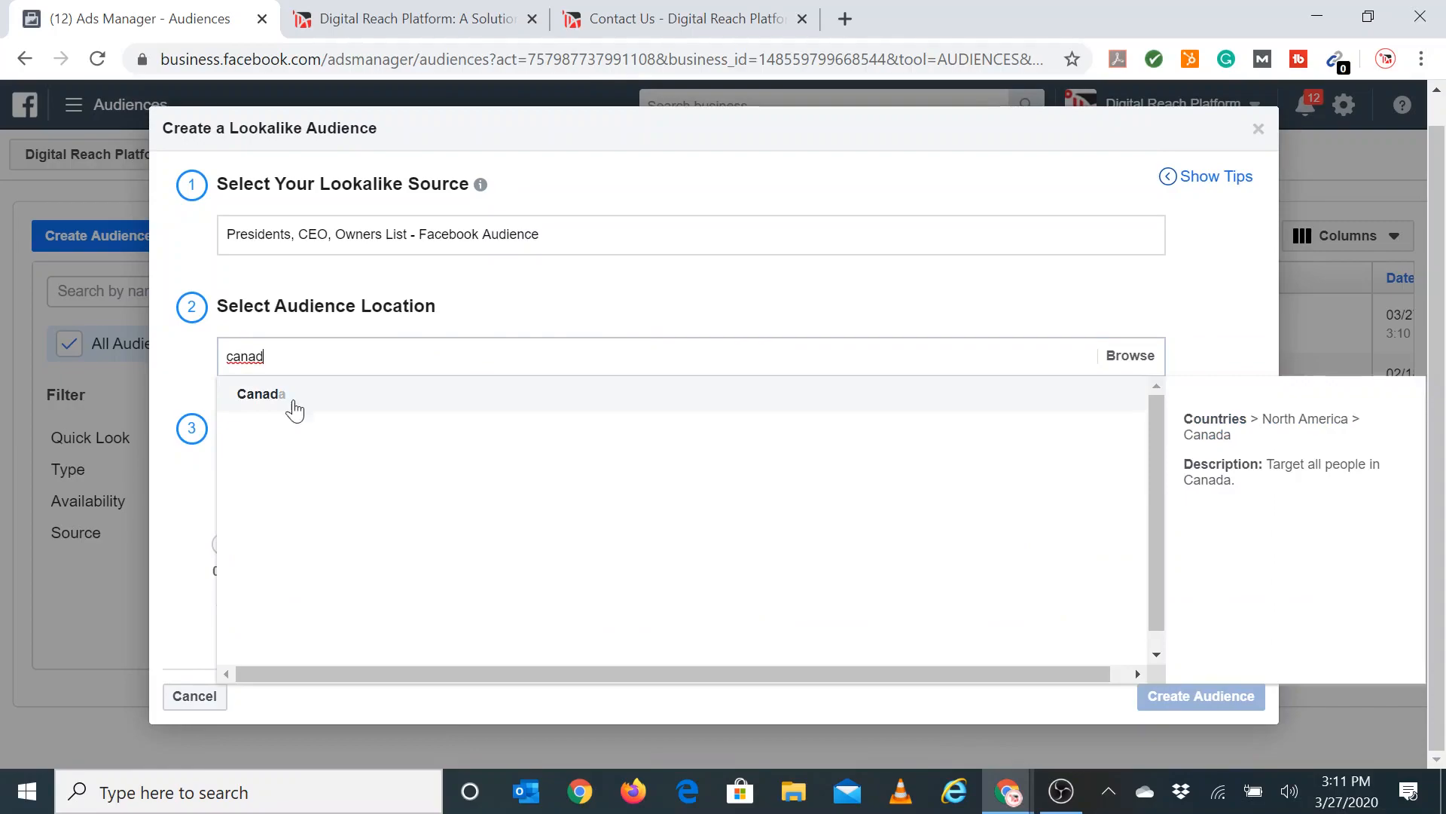
{"action": "left_click", "coordinate": [287, 407]}
{"action": "left_click", "coordinate": [584, 316]}
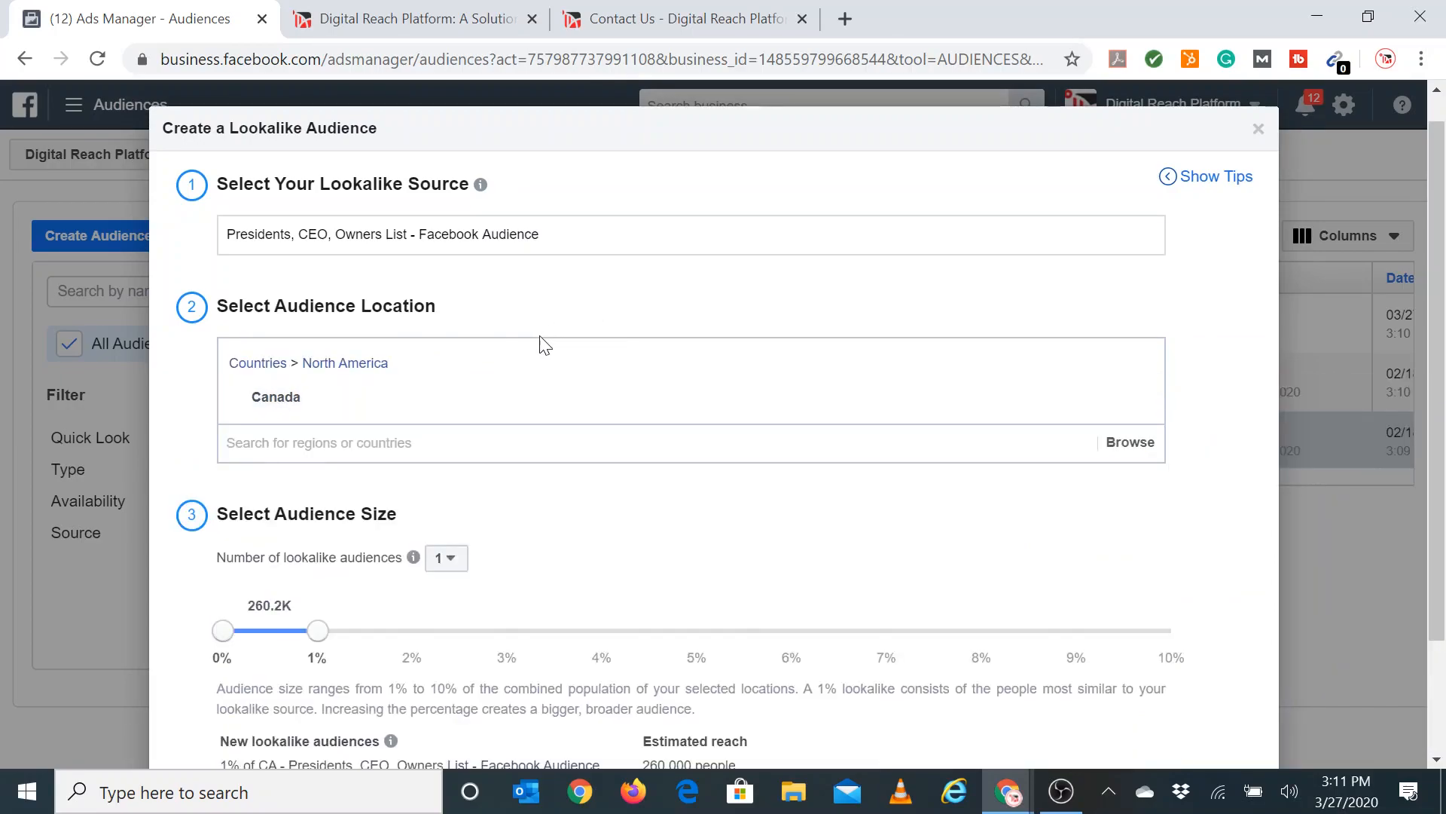
Keep one lookalike audience at a size of 1% and create it.
{"action": "scroll", "coordinate": [491, 392], "scroll_direction": "down", "scroll_amount": 2}
{"action": "scroll", "coordinate": [491, 391], "scroll_direction": "down", "scroll_amount": 1}
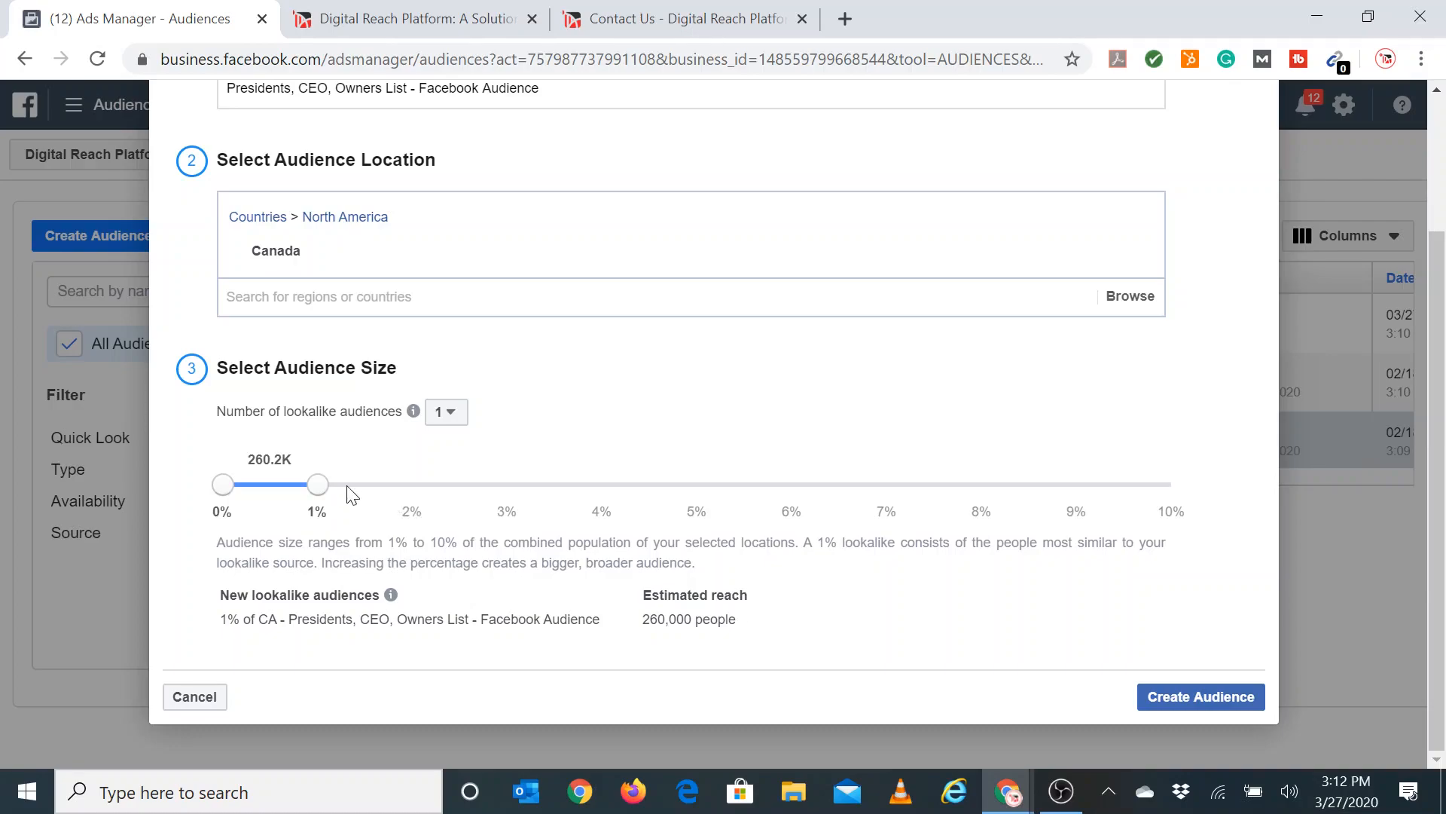
{"action": "mouse_move", "coordinate": [318, 490]}
{"action": "left_mouse_down"}
{"action": "mouse_move", "coordinate": [799, 516]}
{"action": "mouse_move", "coordinate": [1168, 489]}
{"action": "mouse_move", "coordinate": [1152, 503]}
{"action": "mouse_move", "coordinate": [331, 499]}
{"action": "left_mouse_up"}
{"action": "left_click", "coordinate": [449, 417]}
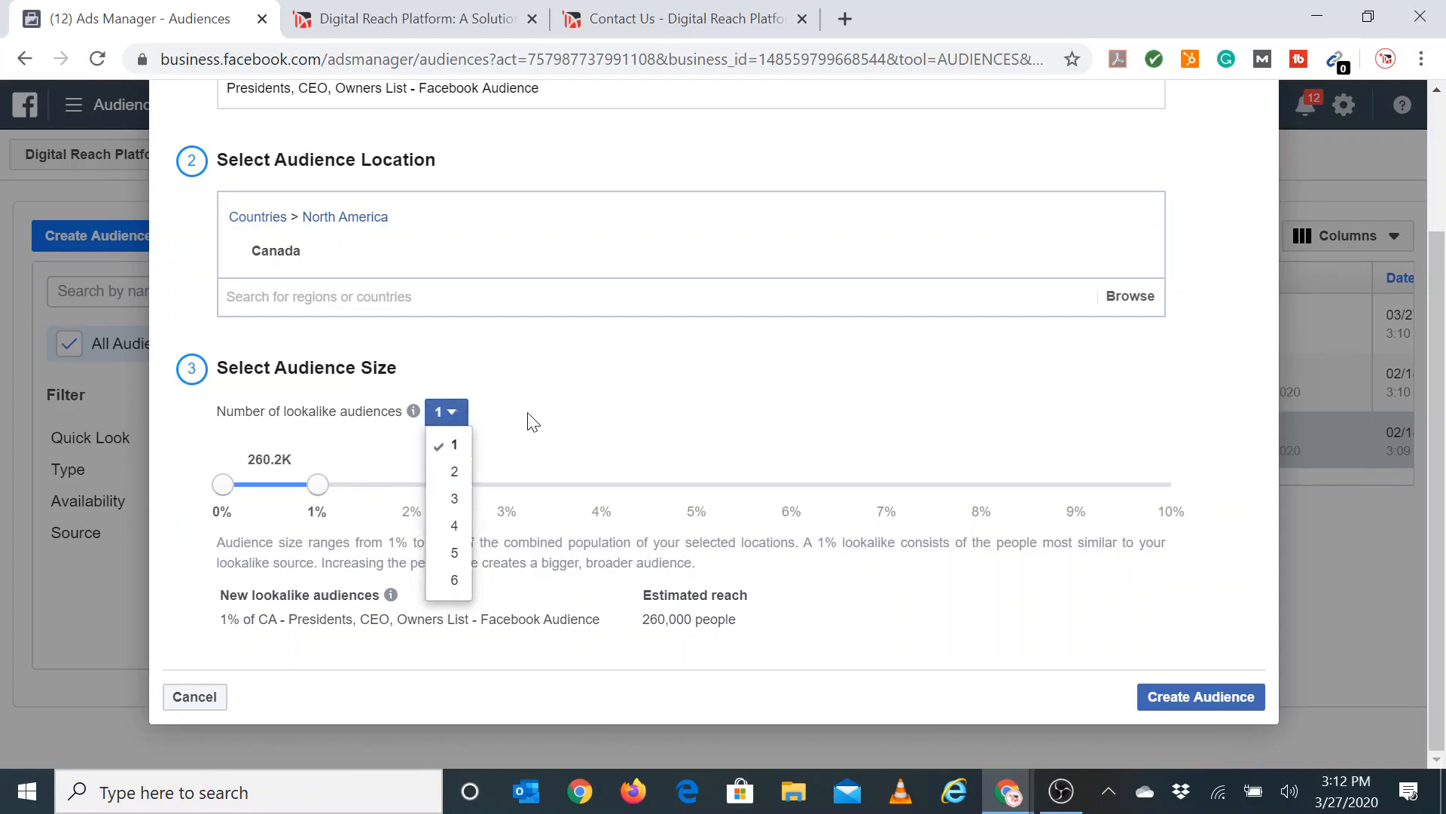
{"action": "left_click", "coordinate": [420, 504]}
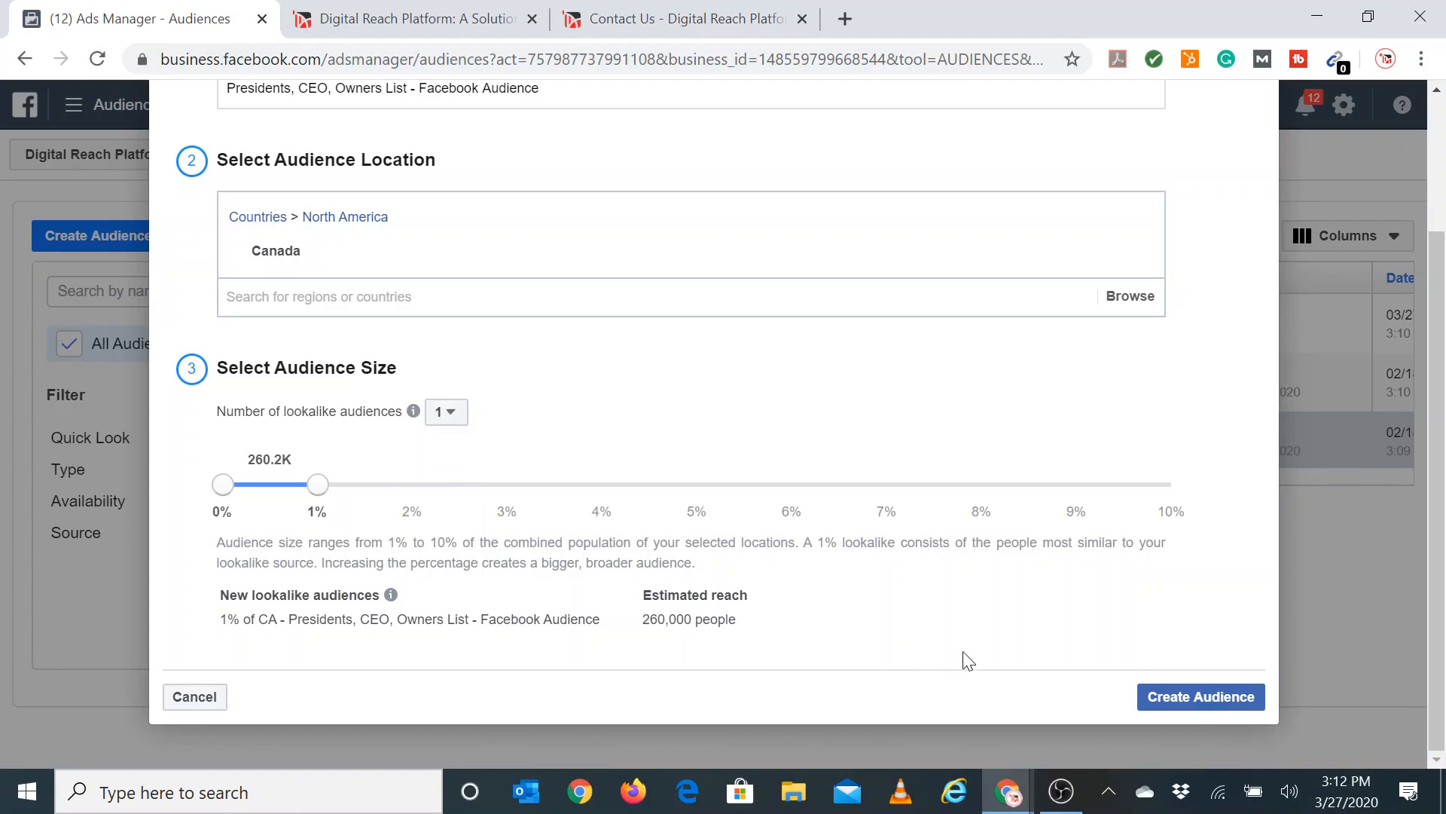
{"action": "left_click", "coordinate": [1173, 700]}
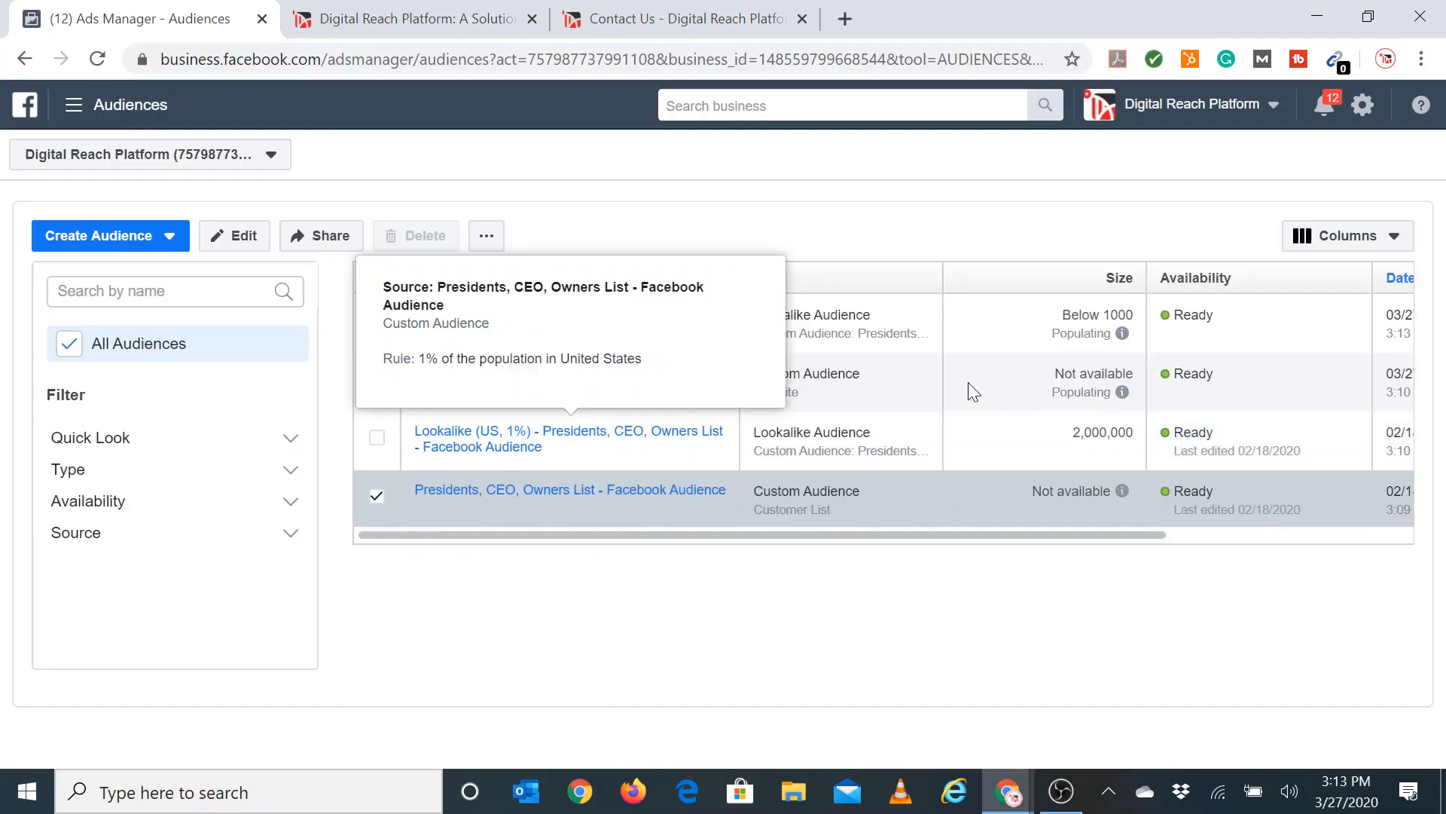
{"action": "mouse_move", "coordinate": [685, 534]}
{"action": "left_mouse_down"}
{"action": "mouse_move", "coordinate": [735, 536]}
{"action": "mouse_move", "coordinate": [704, 527]}
{"action": "left_mouse_up"}
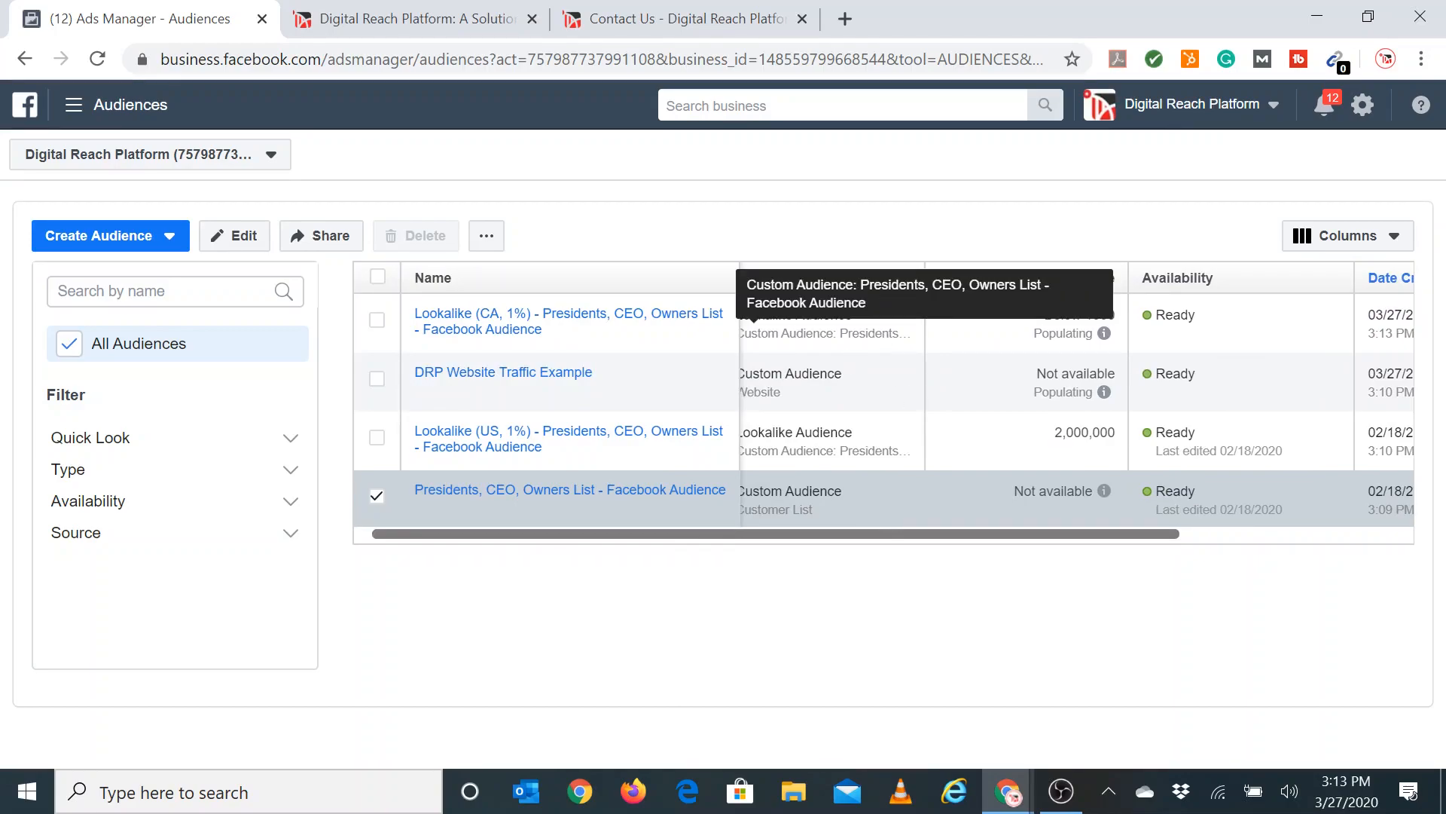
{"action": "left_click_drag", "start_coordinate": [895, 532], "coordinate": [952, 537]}
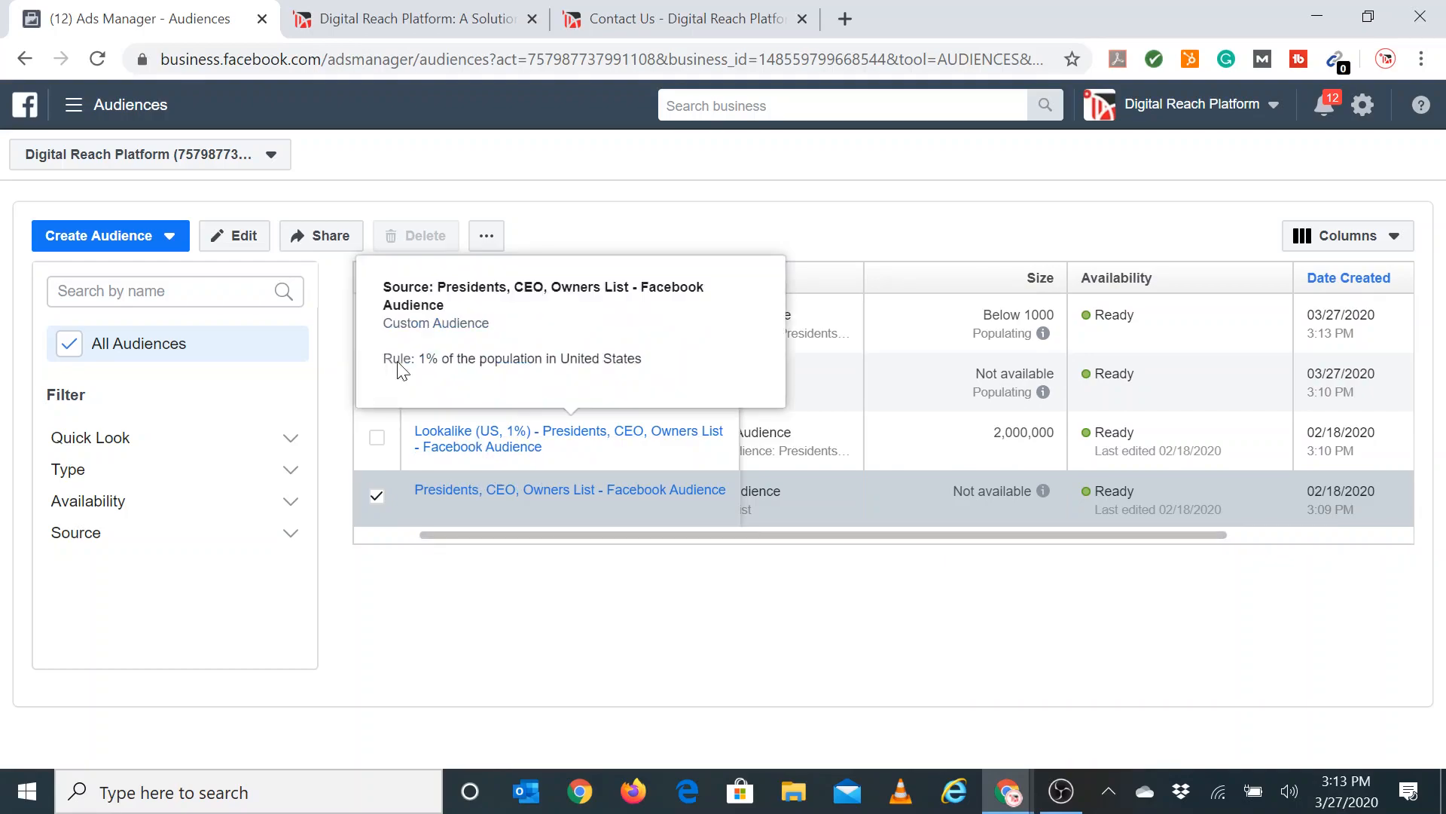
Start a new saved audience and name it "DRP Saved Audience Example".
{"action": "left_click", "coordinate": [169, 236]}
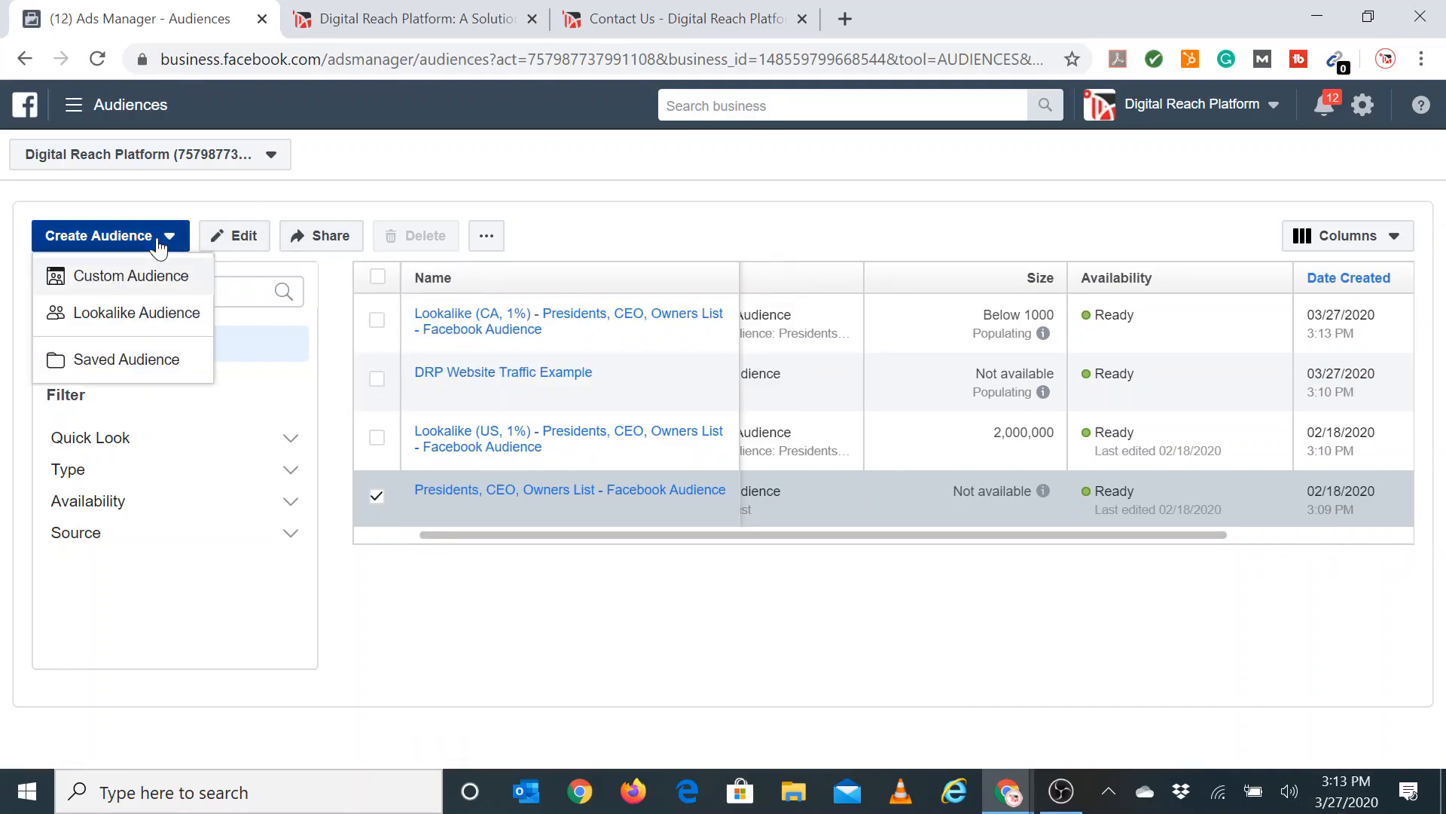
{"action": "left_click", "coordinate": [104, 362]}
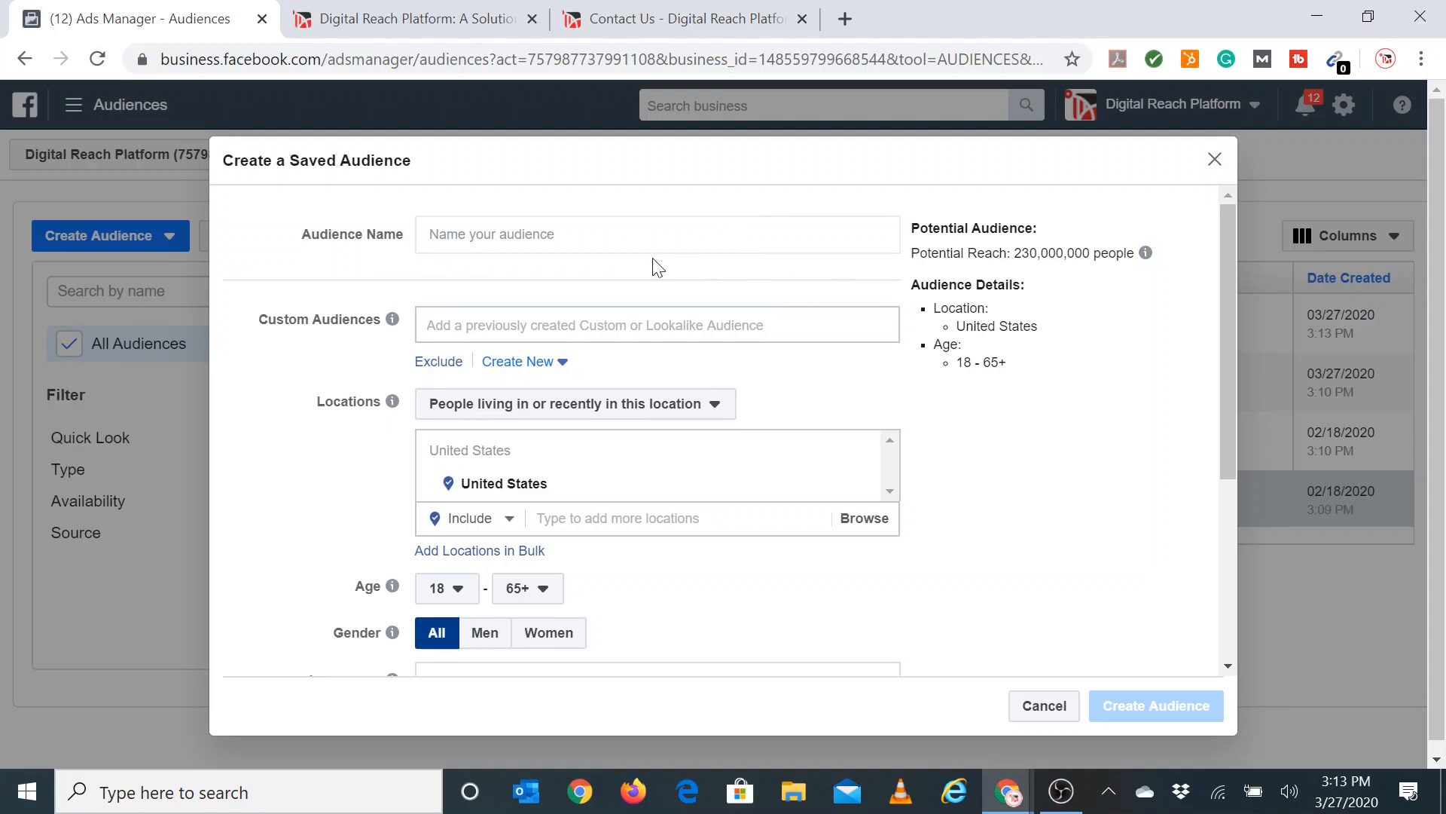
{"action": "left_click", "coordinate": [681, 235]}
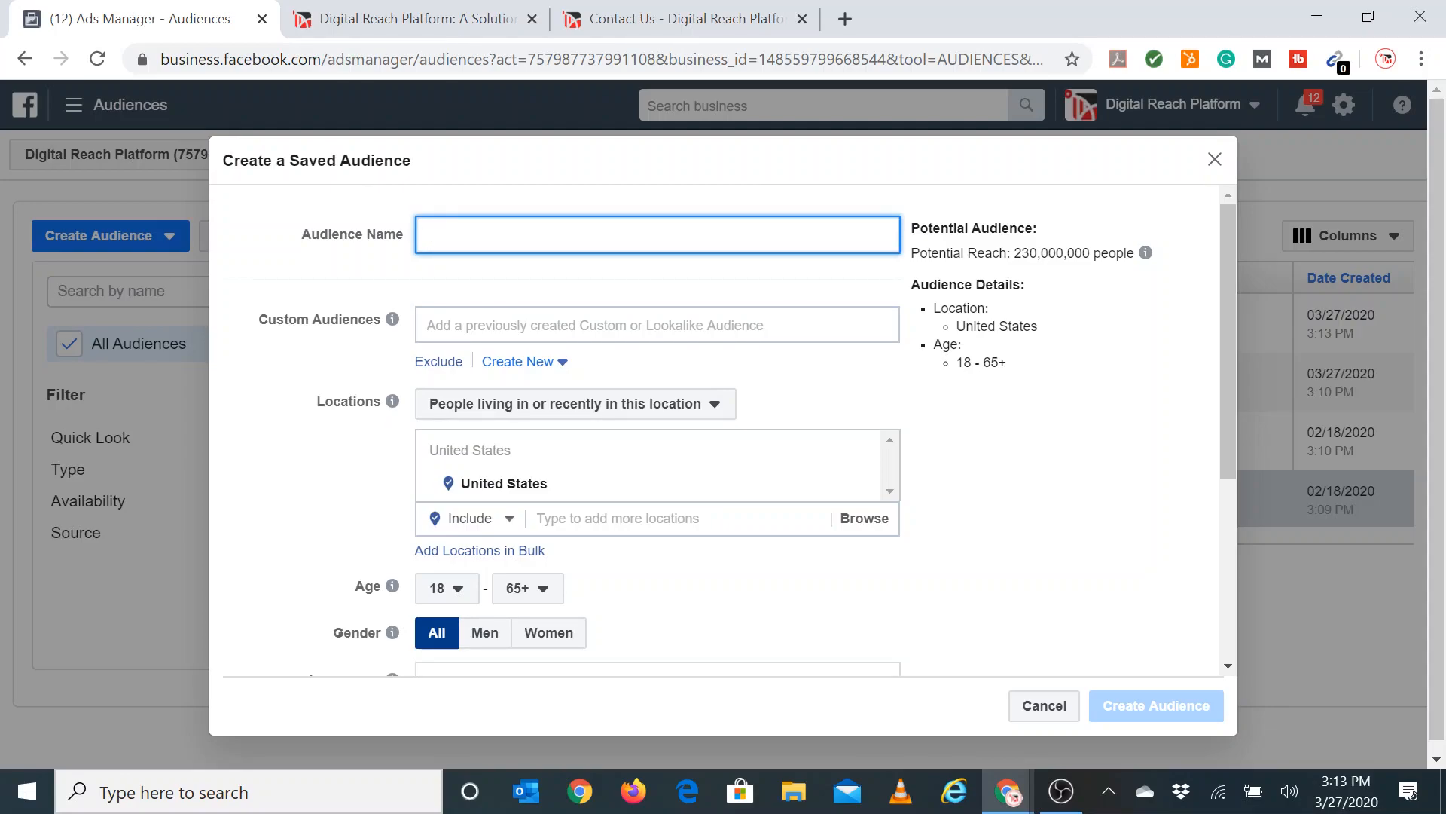
{"action": "type", "text": "DRPO"}
{"action": "key", "text": "BackSpace"}
{"action": "type", "text": "Daved"}
{"action": "key", "text": "BackSpace"}
{"action": "key", "text": "BackSpace"}
{"action": "key", "text": "BackSpace"}
{"action": "key", "text": "BackSpace"}
{"action": "key", "text": "BackSpace"}
{"action": "type", "text": "Saved Audience Example"}
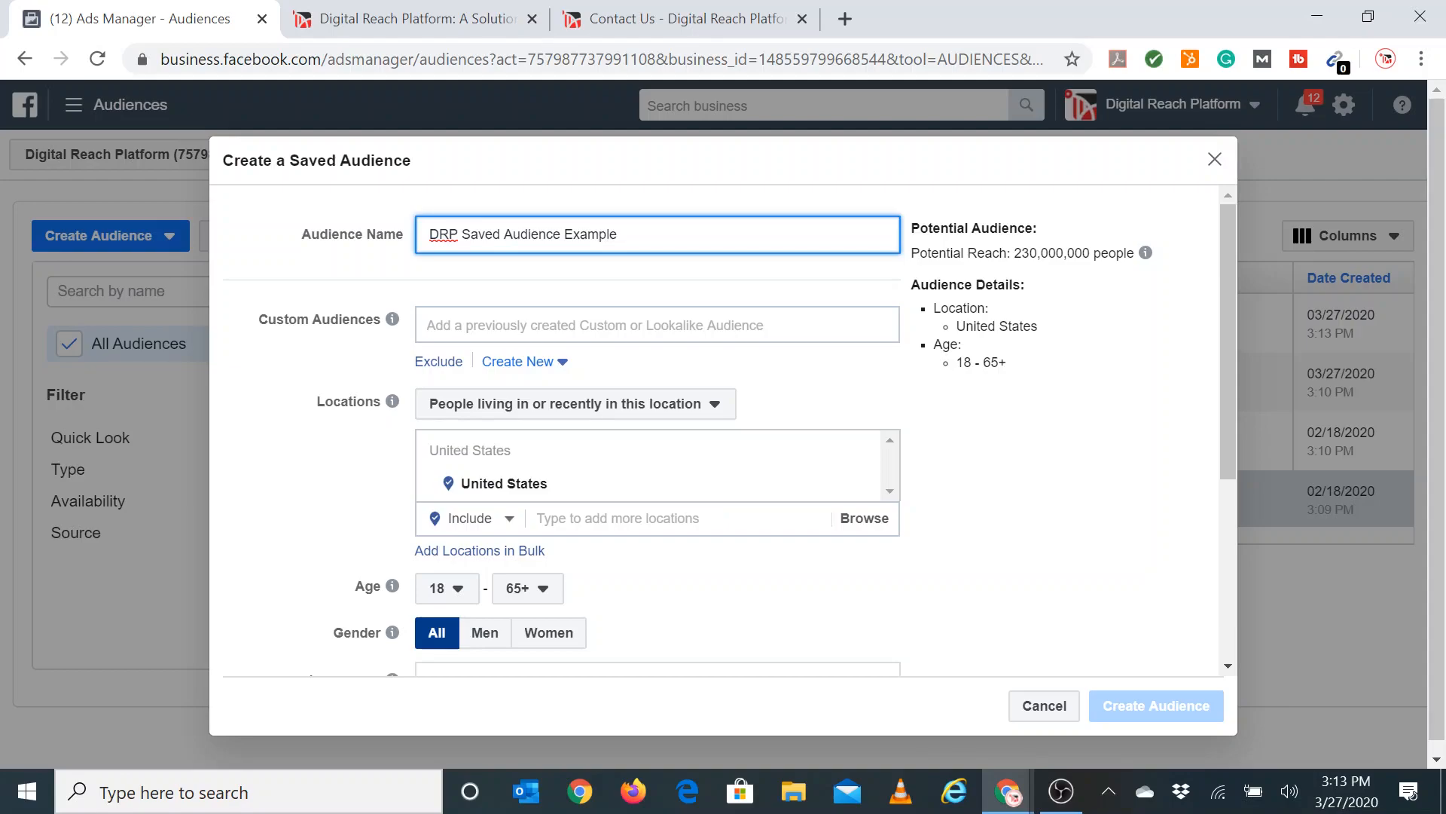
Include the "Lookalike (US, 1%) - Presidents, CEO, Owners List - Facebook Audience" in the saved audience.
{"action": "key", "text": "Tab"}
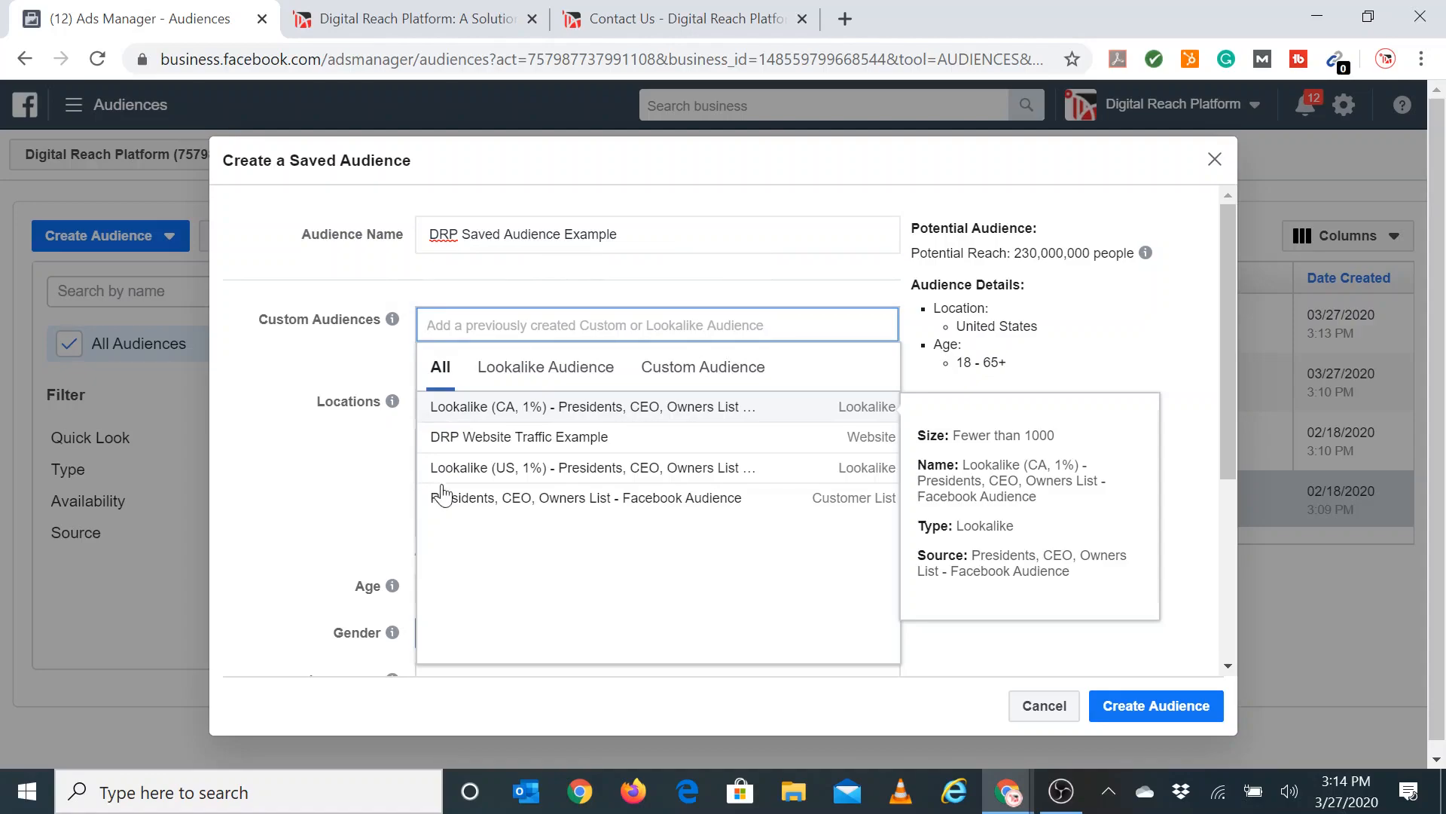
{"action": "left_click", "coordinate": [558, 468]}
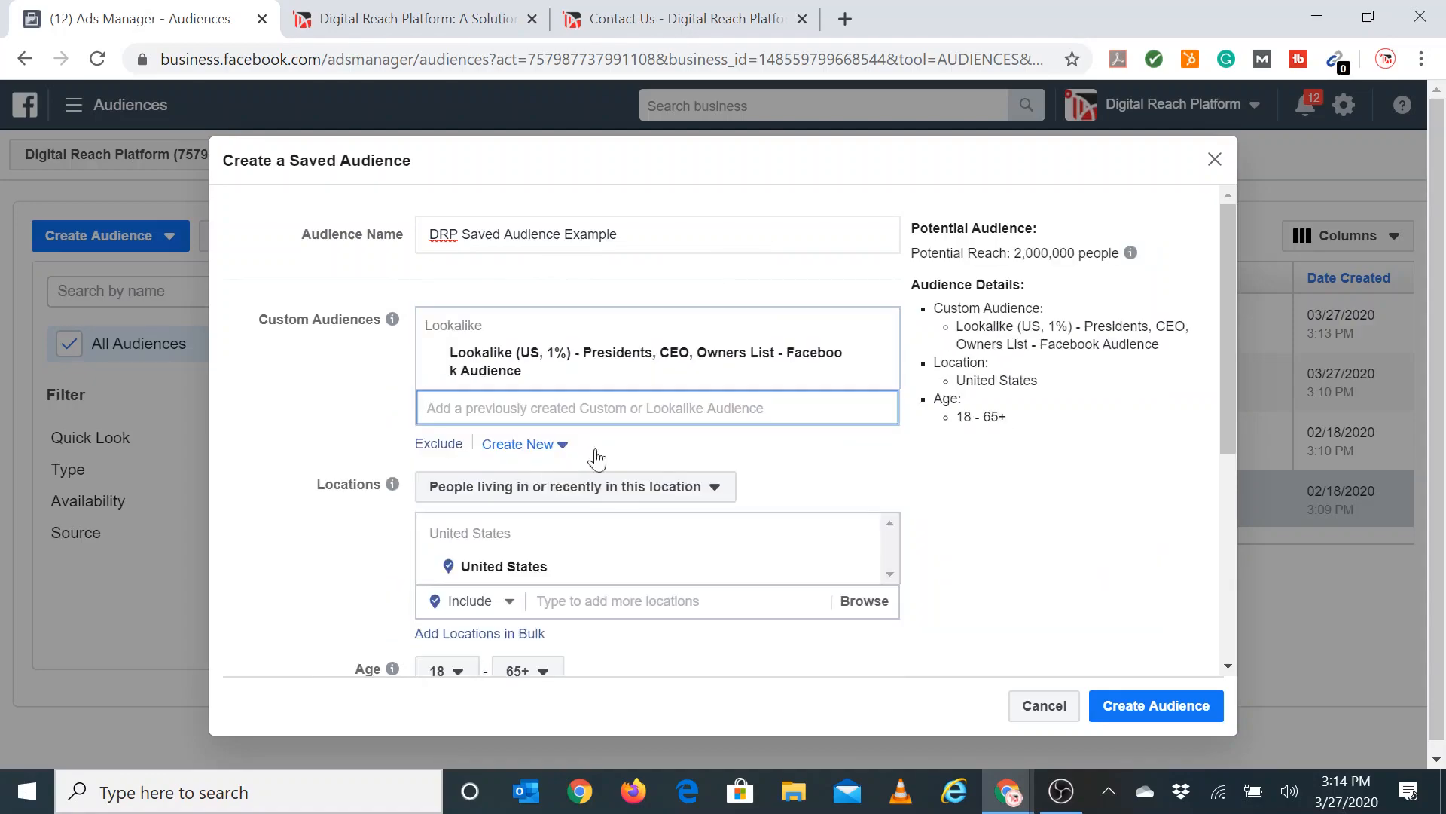
{"action": "left_click", "coordinate": [256, 426]}
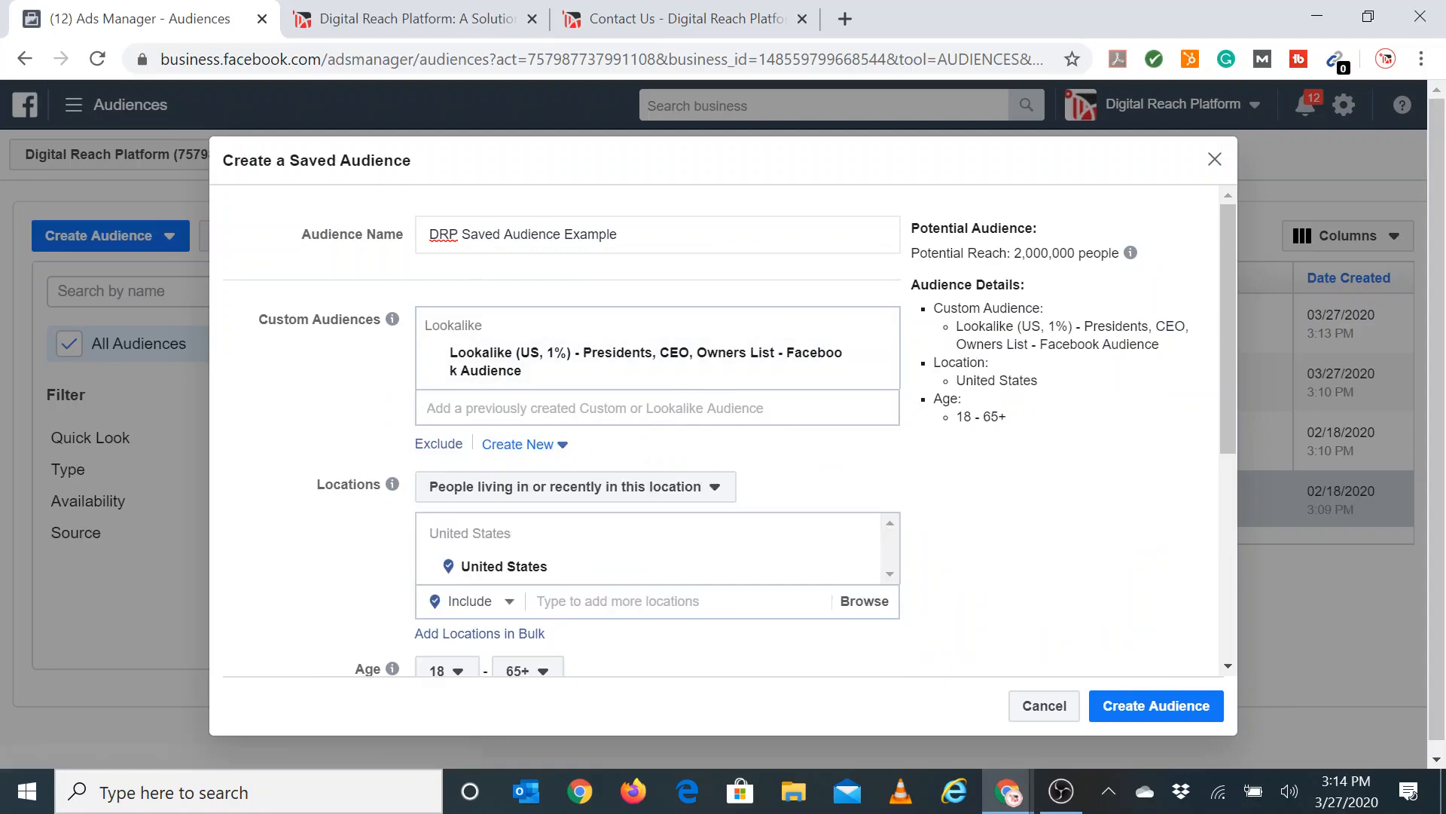
{"action": "left_click", "coordinate": [558, 448]}
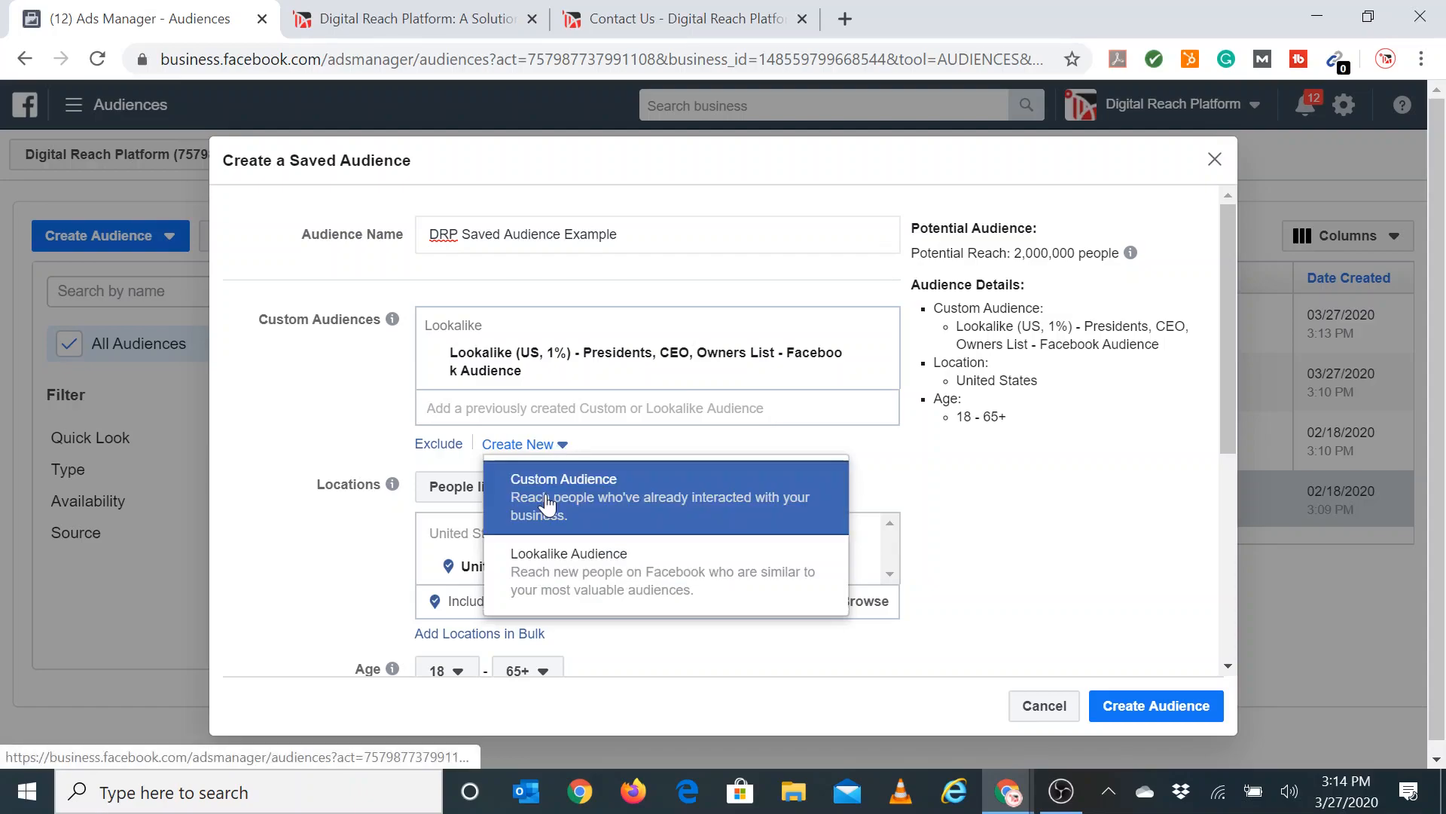
{"action": "left_click", "coordinate": [343, 441]}
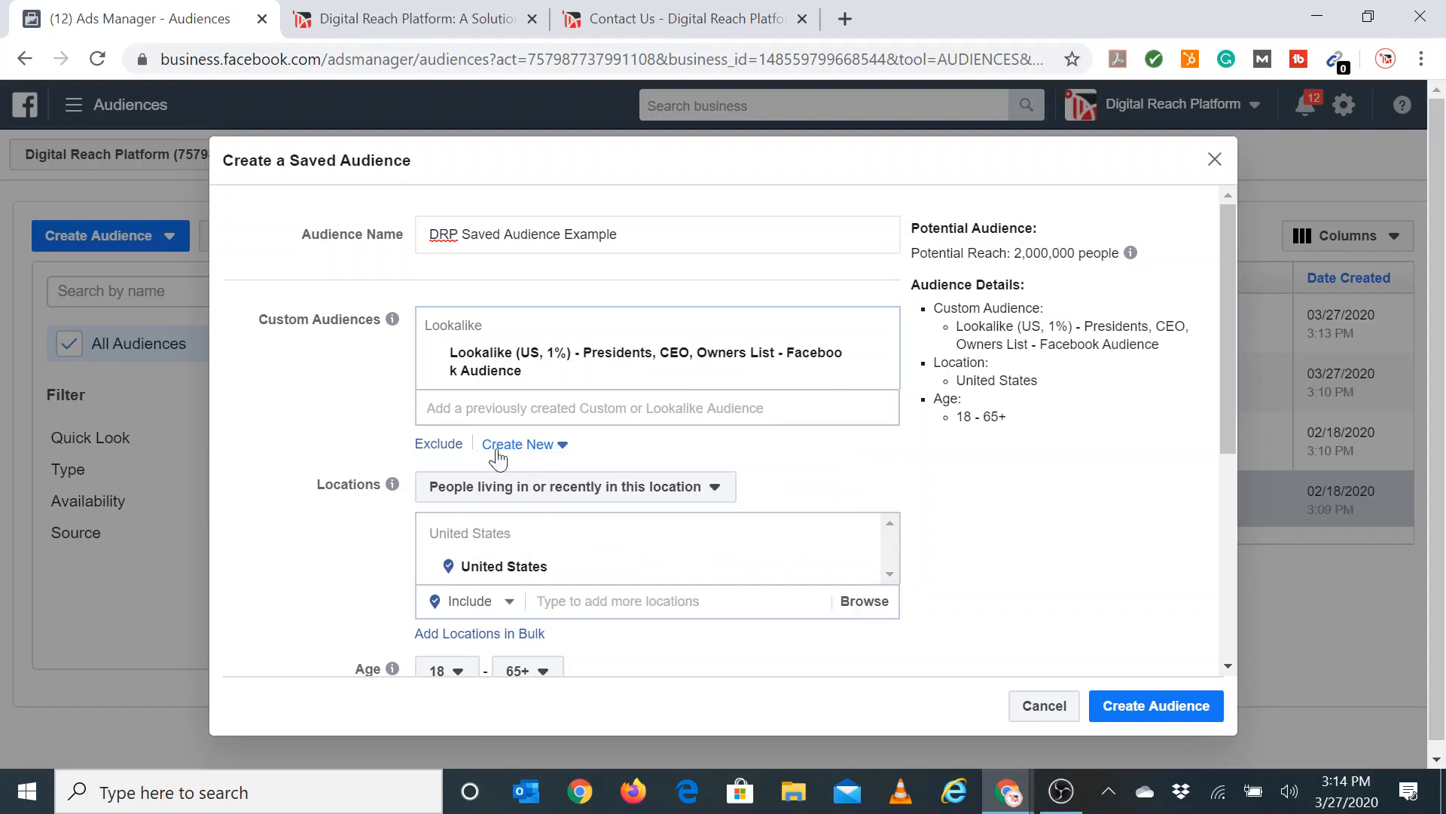
Replace the United States location with the Charlotte and Raleigh-Durham (Fayetvlle) DMA markets.
{"action": "scroll", "coordinate": [849, 474], "scroll_direction": "down", "scroll_amount": 2}
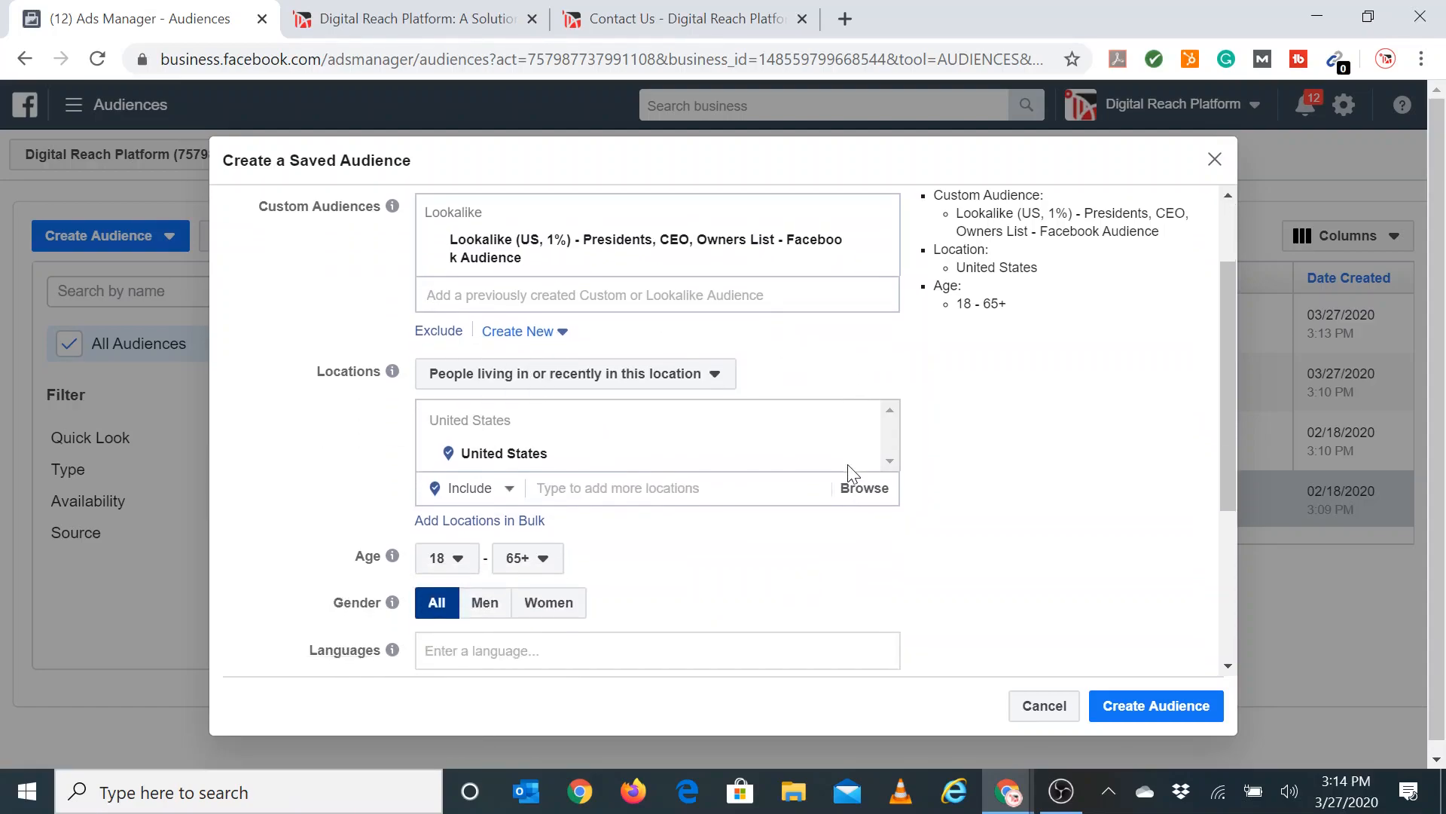
{"action": "left_click", "coordinate": [571, 390]}
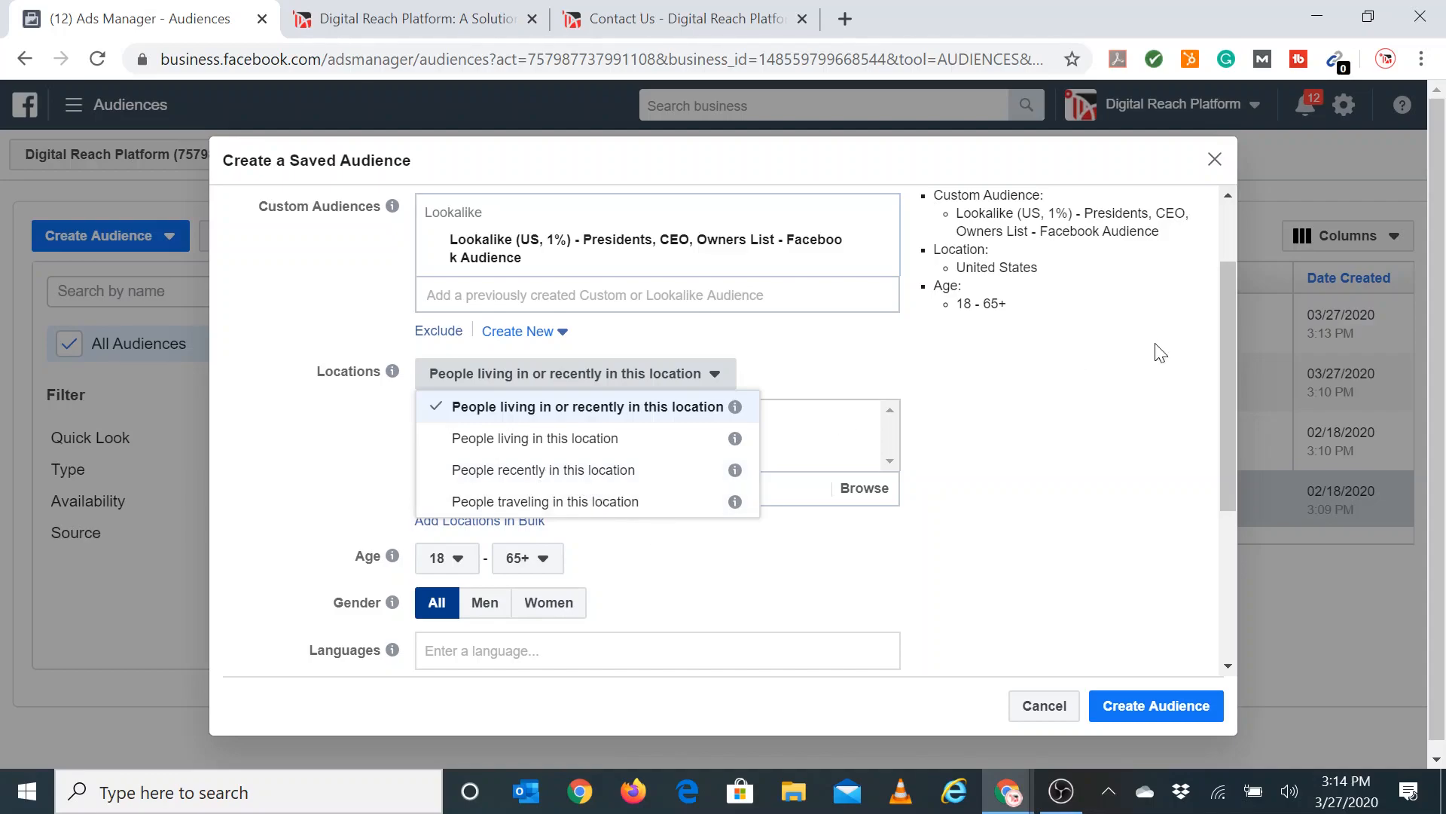
{"action": "left_click", "coordinate": [1104, 378]}
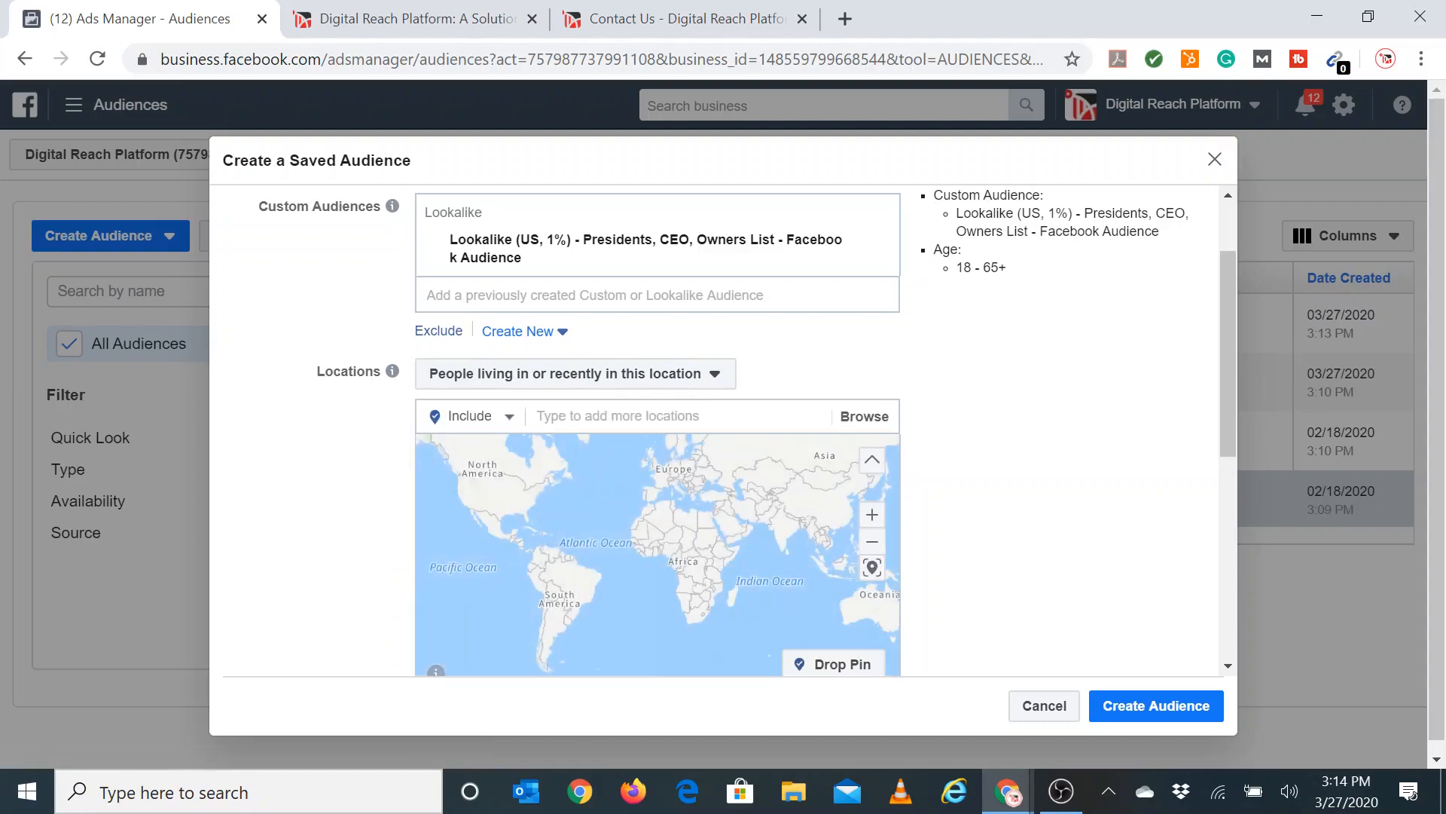
{"action": "left_click", "coordinate": [754, 417]}
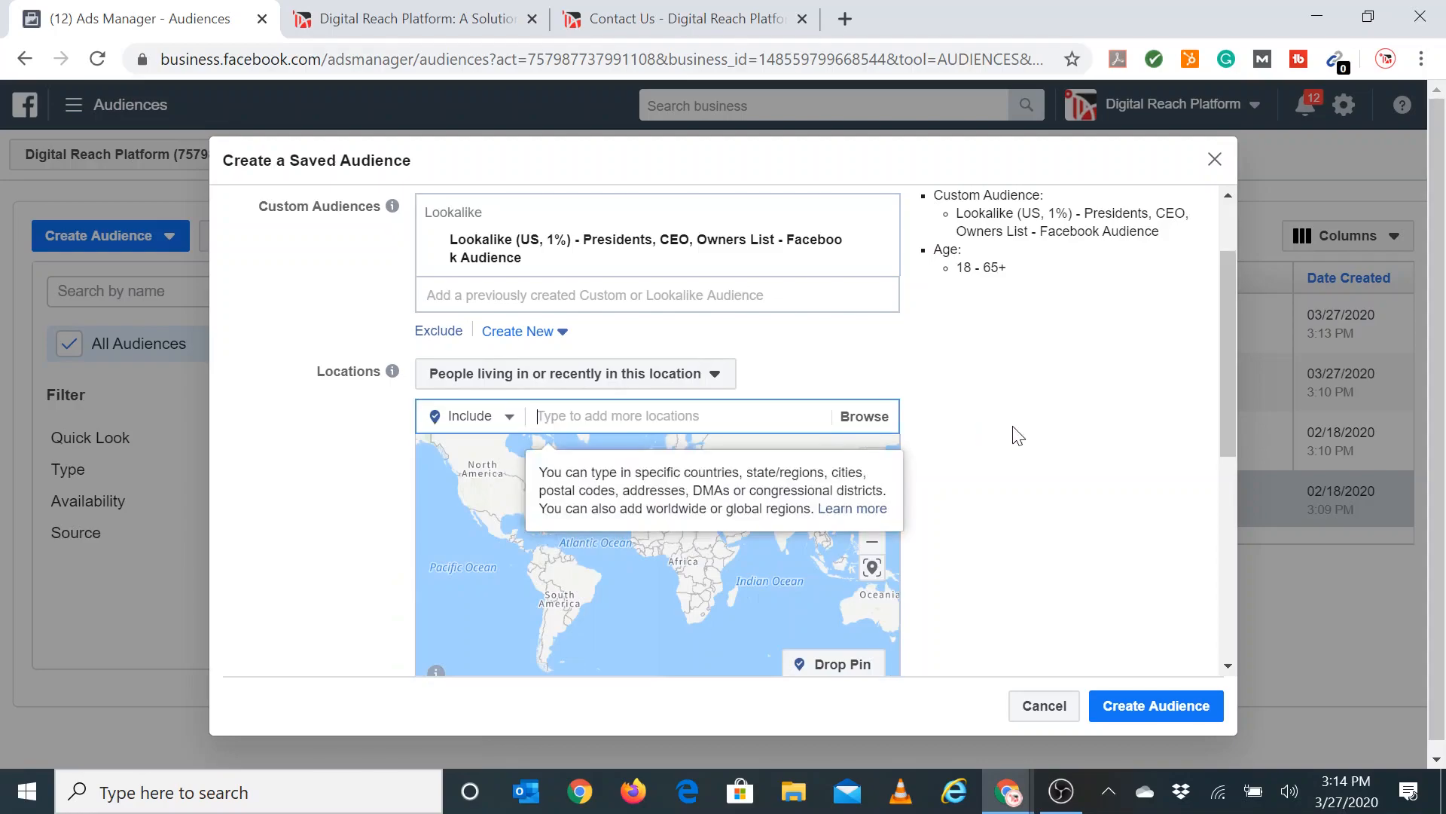
{"action": "type", "text": "charlotte"}
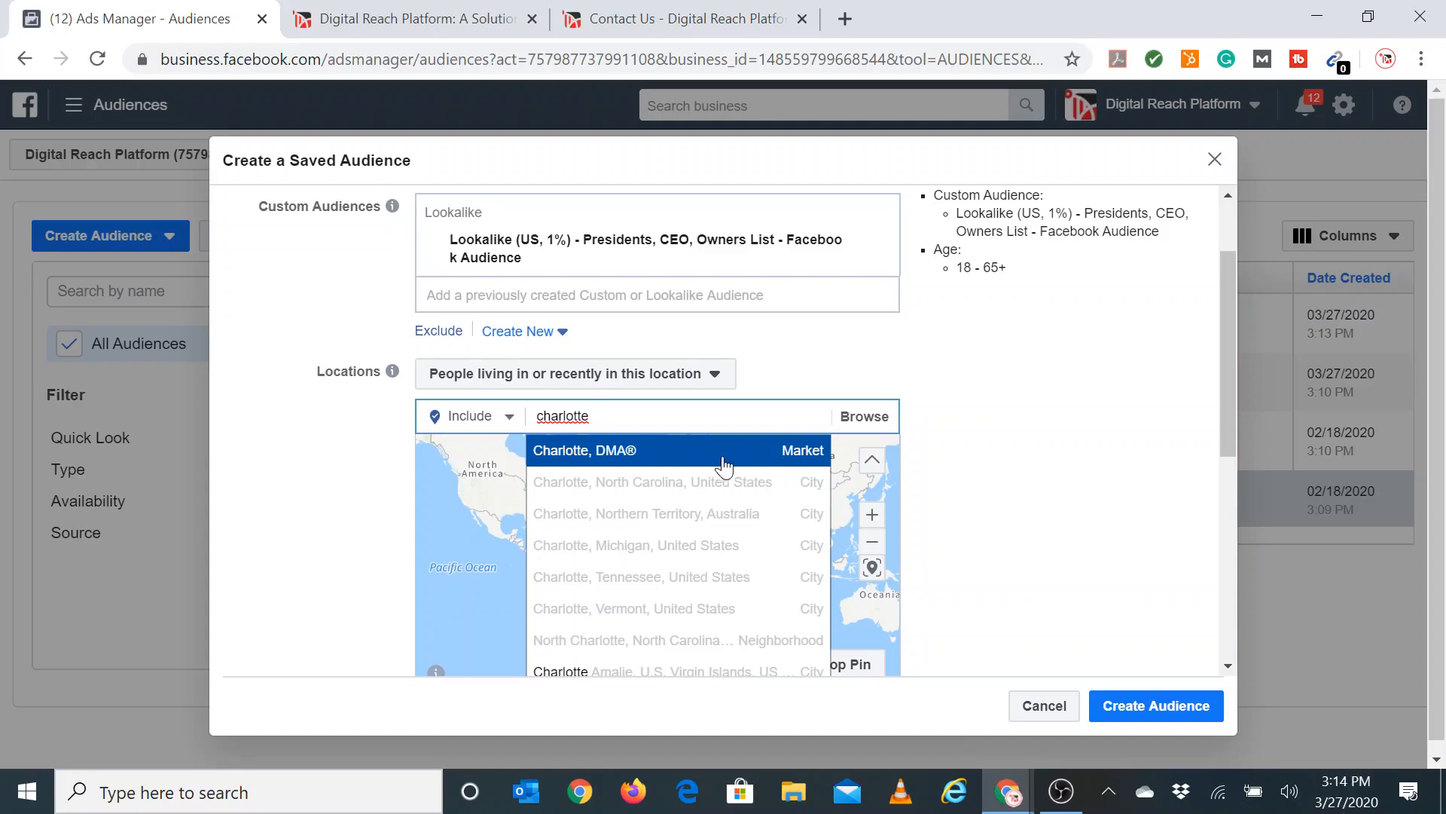
{"action": "left_click", "coordinate": [639, 464]}
{"action": "type", "text": "raleig"}
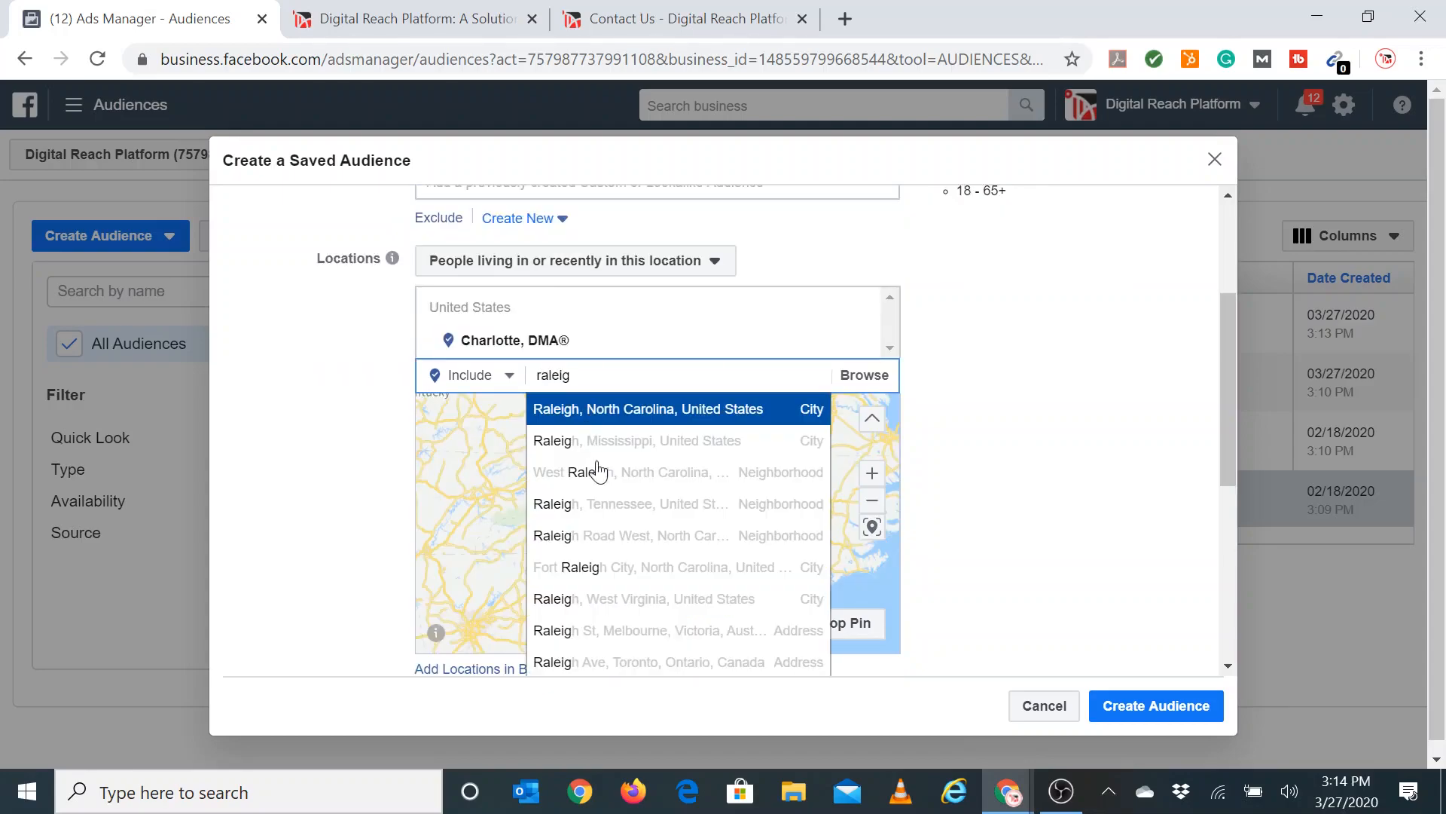
{"action": "scroll", "coordinate": [646, 536], "scroll_direction": "down", "scroll_amount": 2}
{"action": "left_click", "coordinate": [674, 580]}
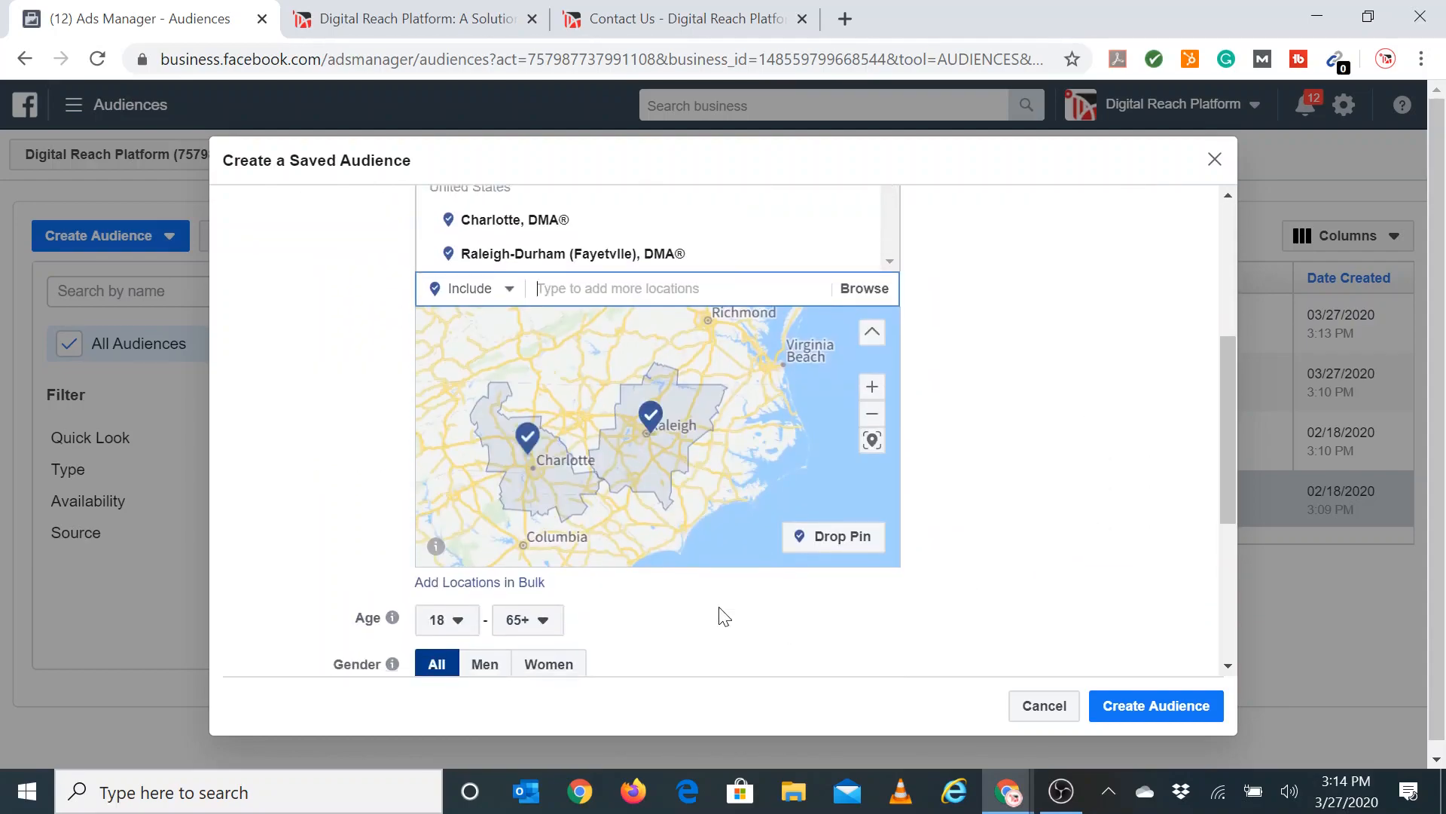
Set the saved audience's minimum age to 30.
{"action": "scroll", "coordinate": [717, 613], "scroll_direction": "down", "scroll_amount": 3}
{"action": "left_click", "coordinate": [446, 400]}
{"action": "scroll", "coordinate": [437, 625], "scroll_direction": "down", "scroll_amount": 2}
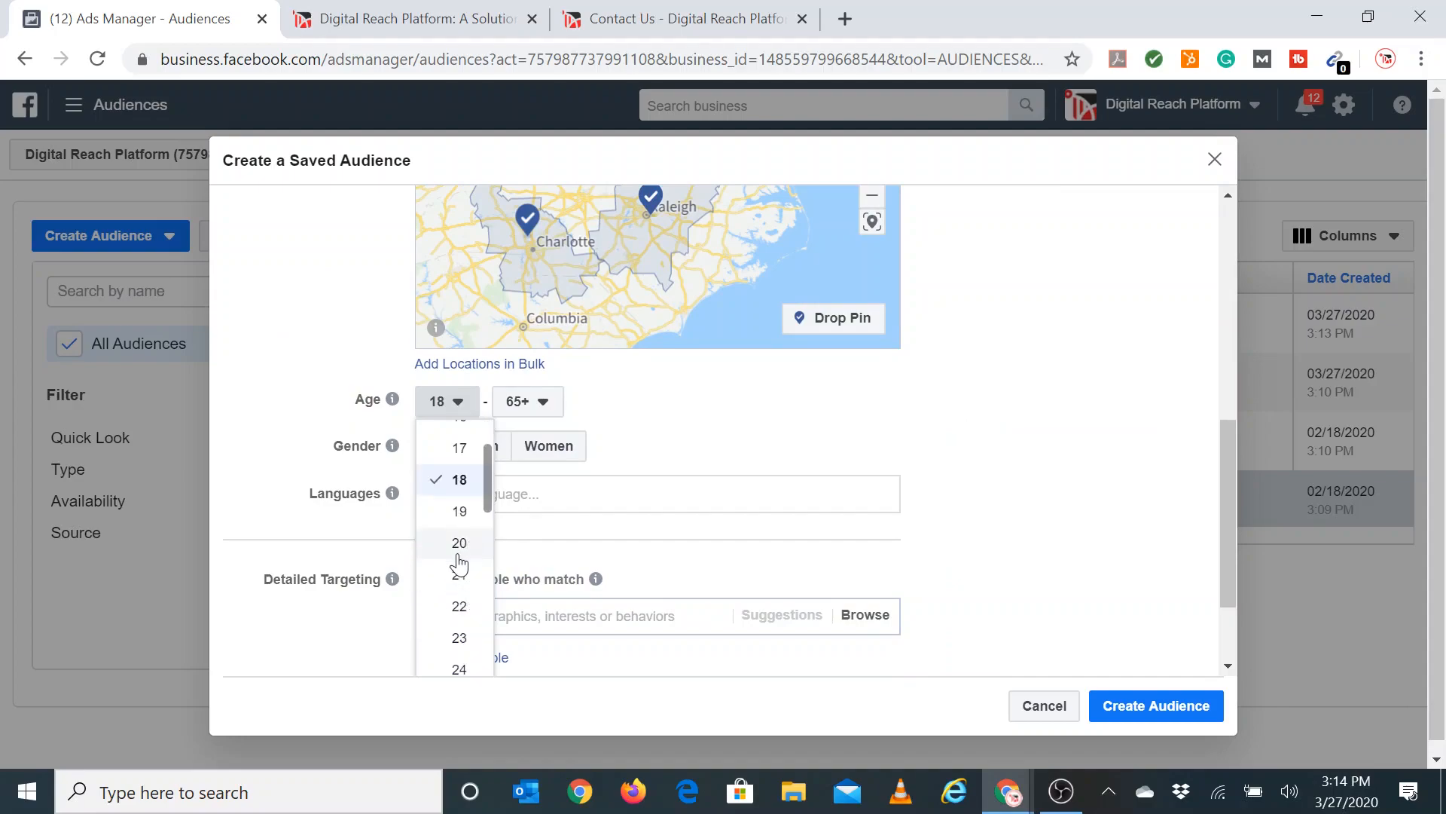
{"action": "scroll", "coordinate": [458, 572], "scroll_direction": "down", "scroll_amount": 2}
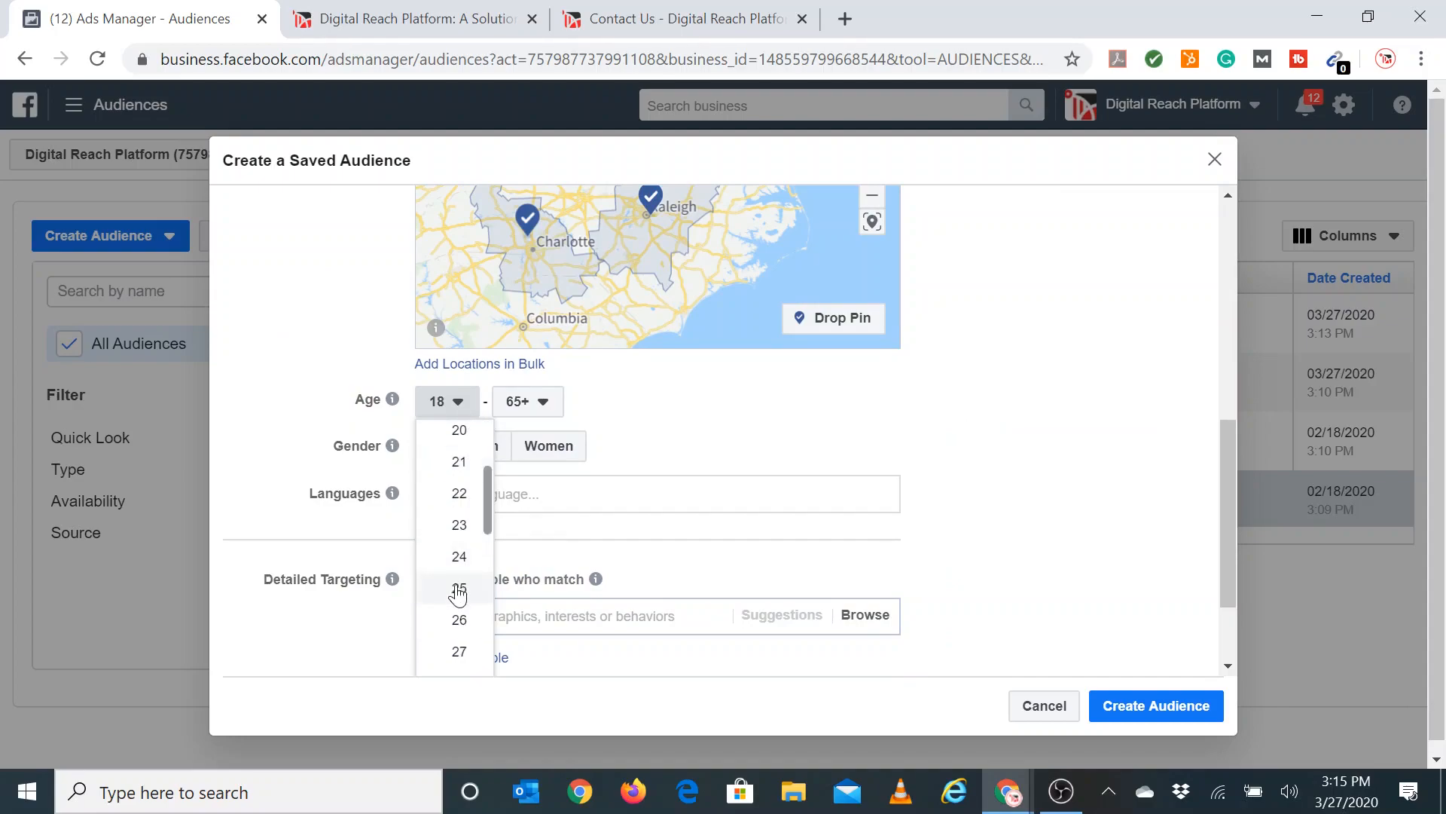
{"action": "scroll", "coordinate": [459, 595], "scroll_direction": "down", "scroll_amount": 2}
{"action": "left_click", "coordinate": [461, 631]}
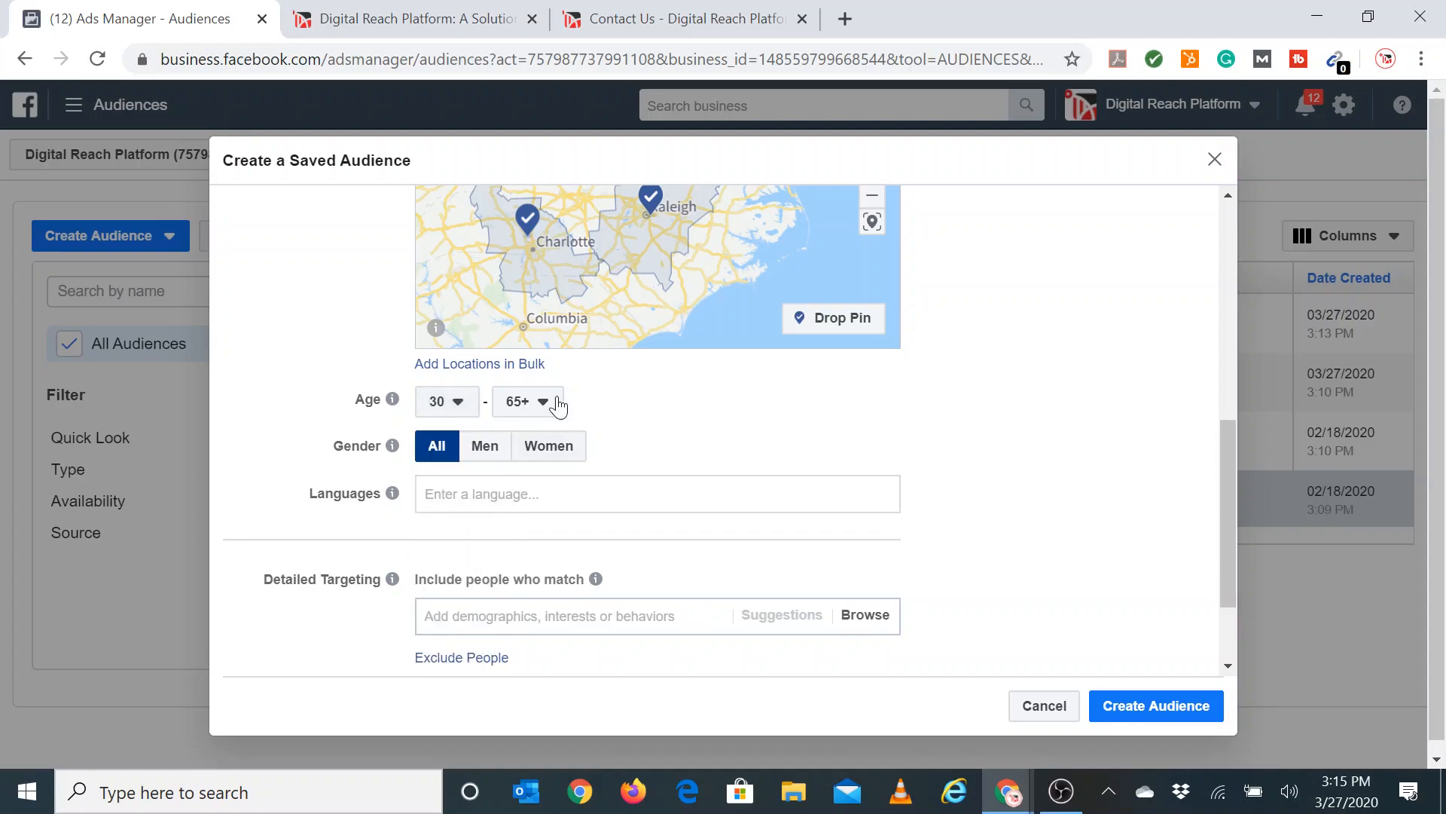
Set the audience's language to English (All), removing the English (US) entry.
{"action": "left_click", "coordinate": [625, 495]}
{"action": "type", "text": "eng"}
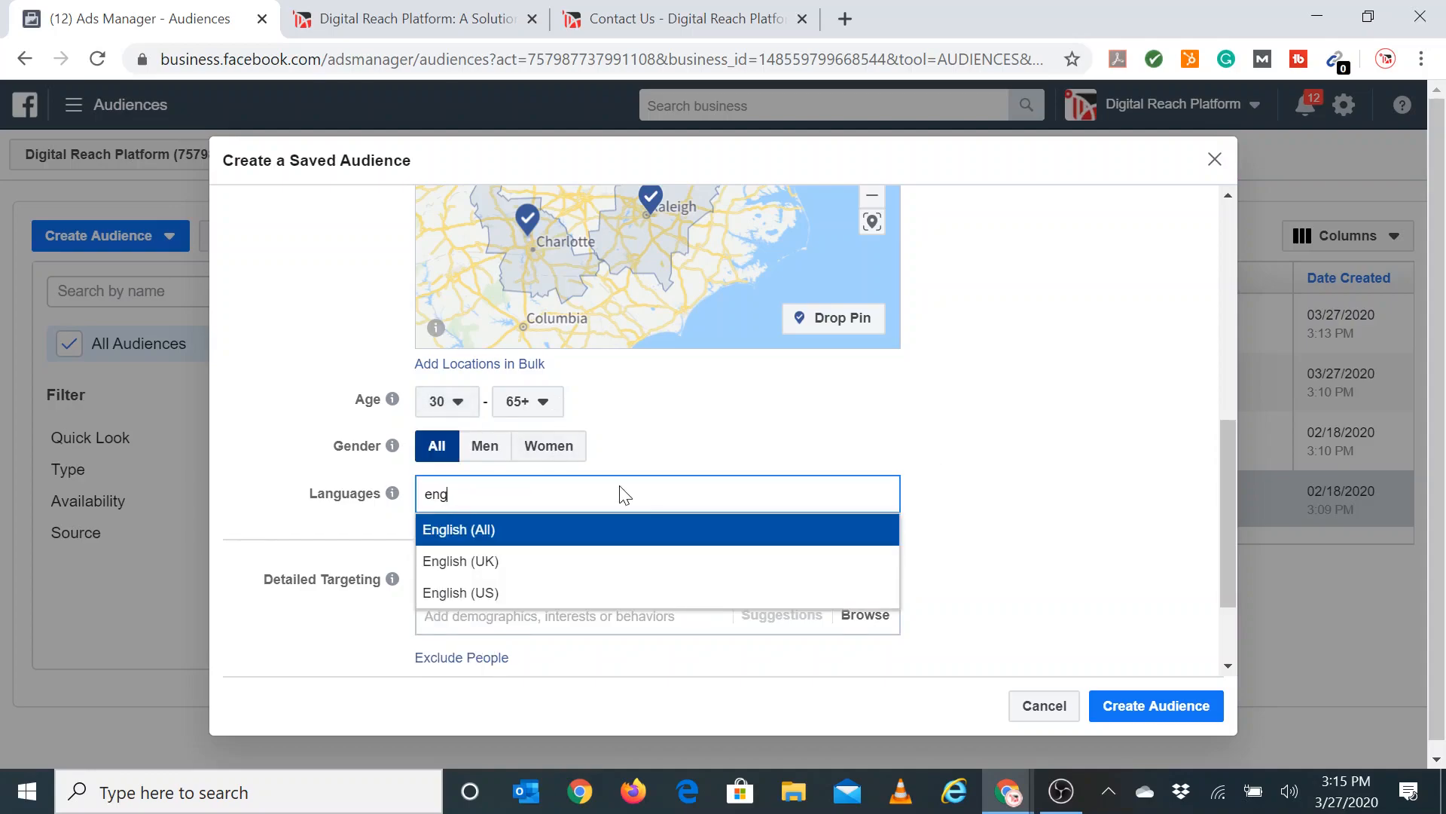
{"action": "left_click", "coordinate": [523, 591]}
{"action": "scroll", "coordinate": [523, 591], "scroll_direction": "down", "scroll_amount": 1}
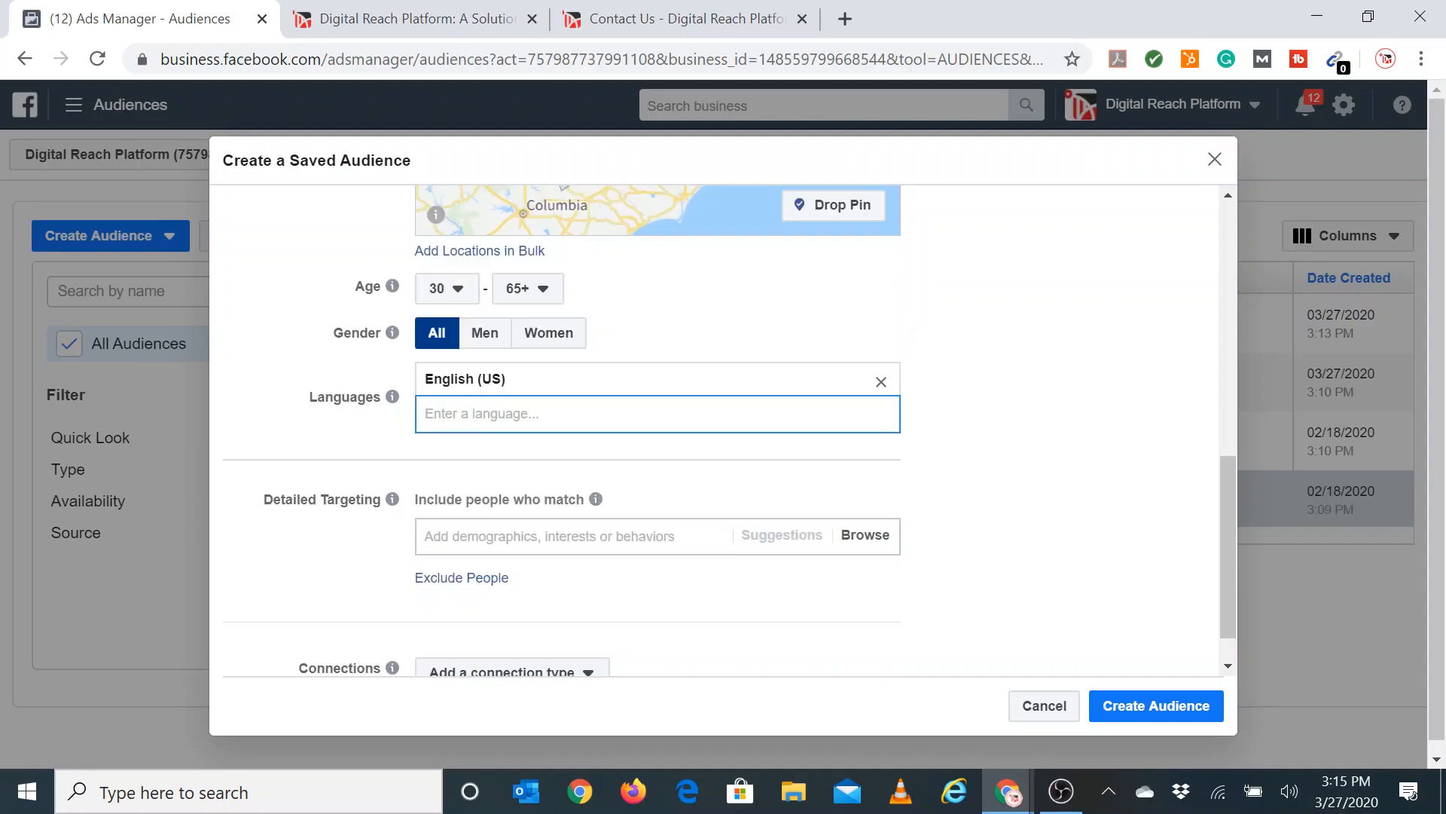
{"action": "type", "text": "e"}
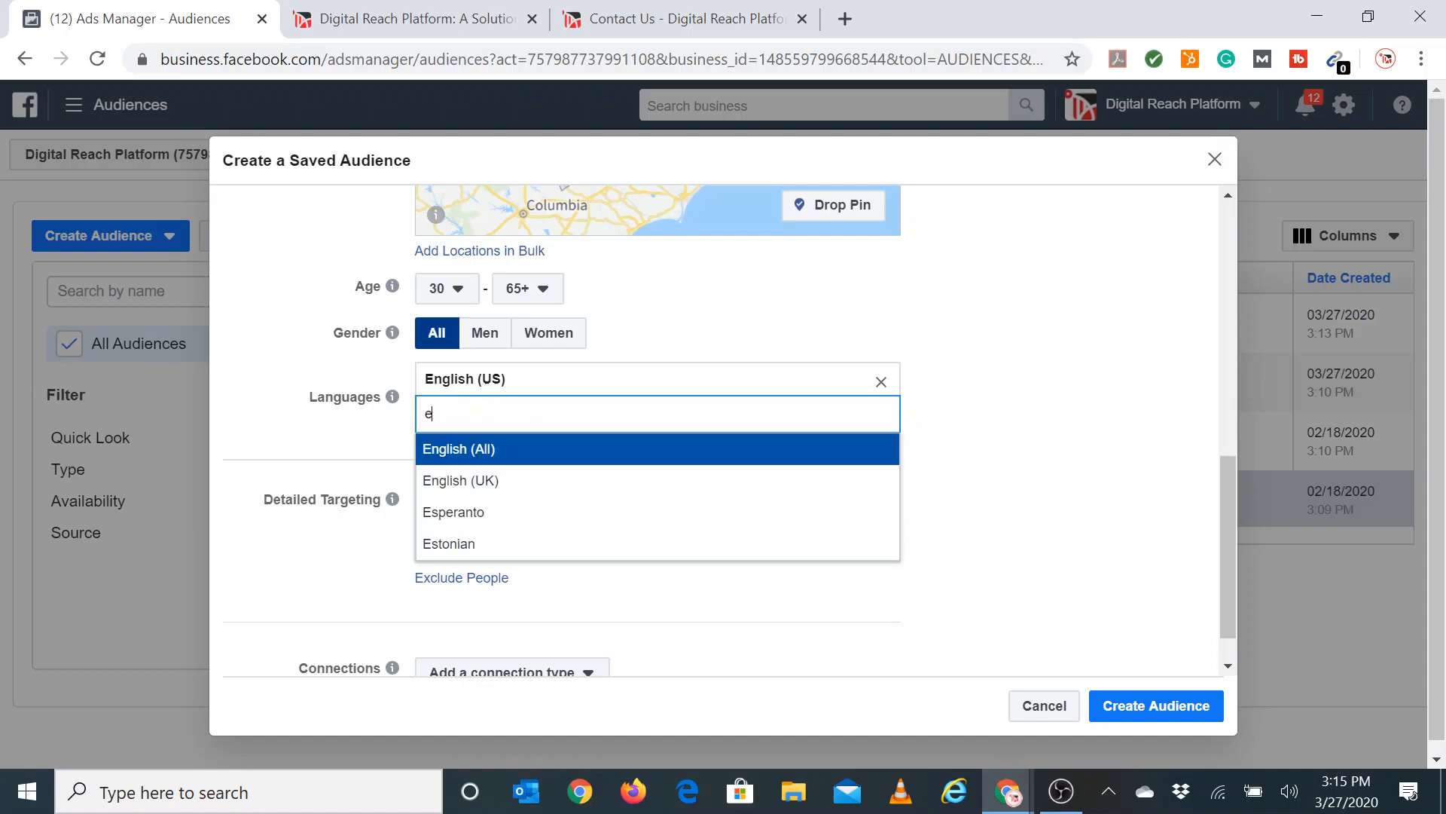
{"action": "left_click", "coordinate": [458, 449]}
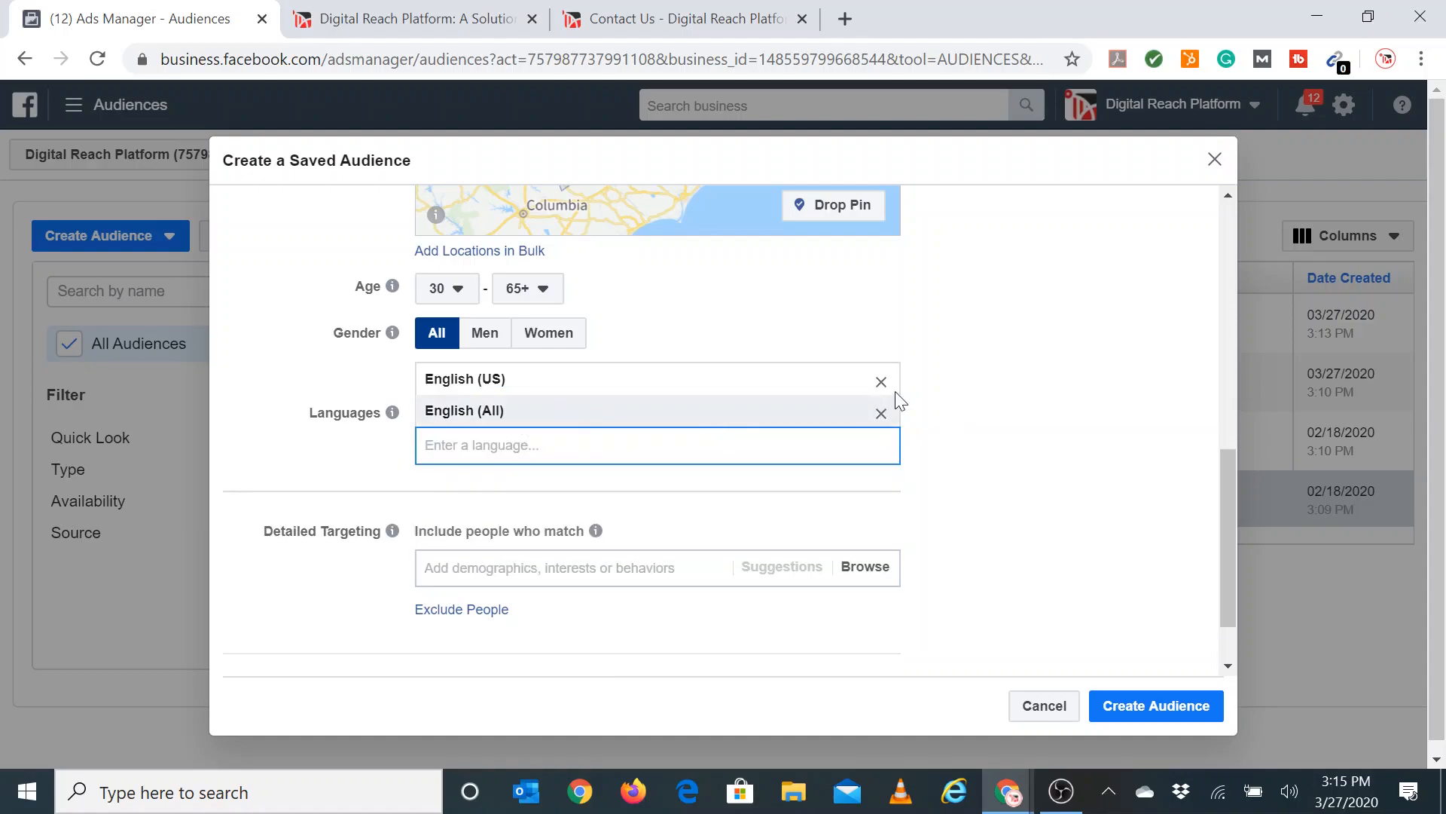
{"action": "left_click", "coordinate": [880, 381]}
{"action": "left_click_drag", "start_coordinate": [1043, 457], "coordinate": [1047, 447]}
{"action": "left_click", "coordinate": [1032, 467]}
Search detailed targeting for "small business" and include the Small business owners behavior.
{"action": "scroll", "coordinate": [860, 417], "scroll_direction": "down", "scroll_amount": 1}
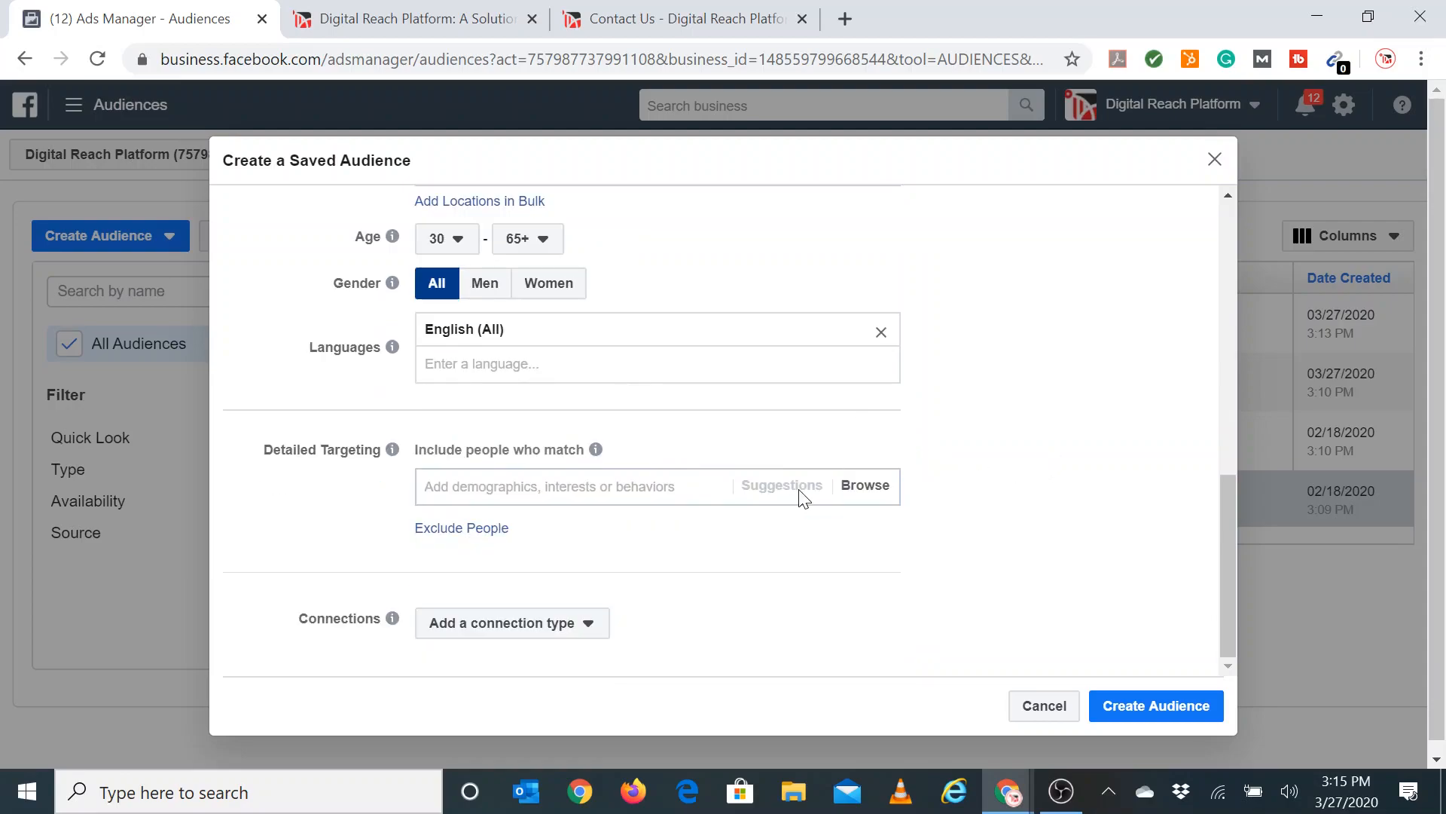
{"action": "left_click", "coordinate": [866, 486]}
{"action": "left_click", "coordinate": [959, 462]}
{"action": "type", "text": "small business"}
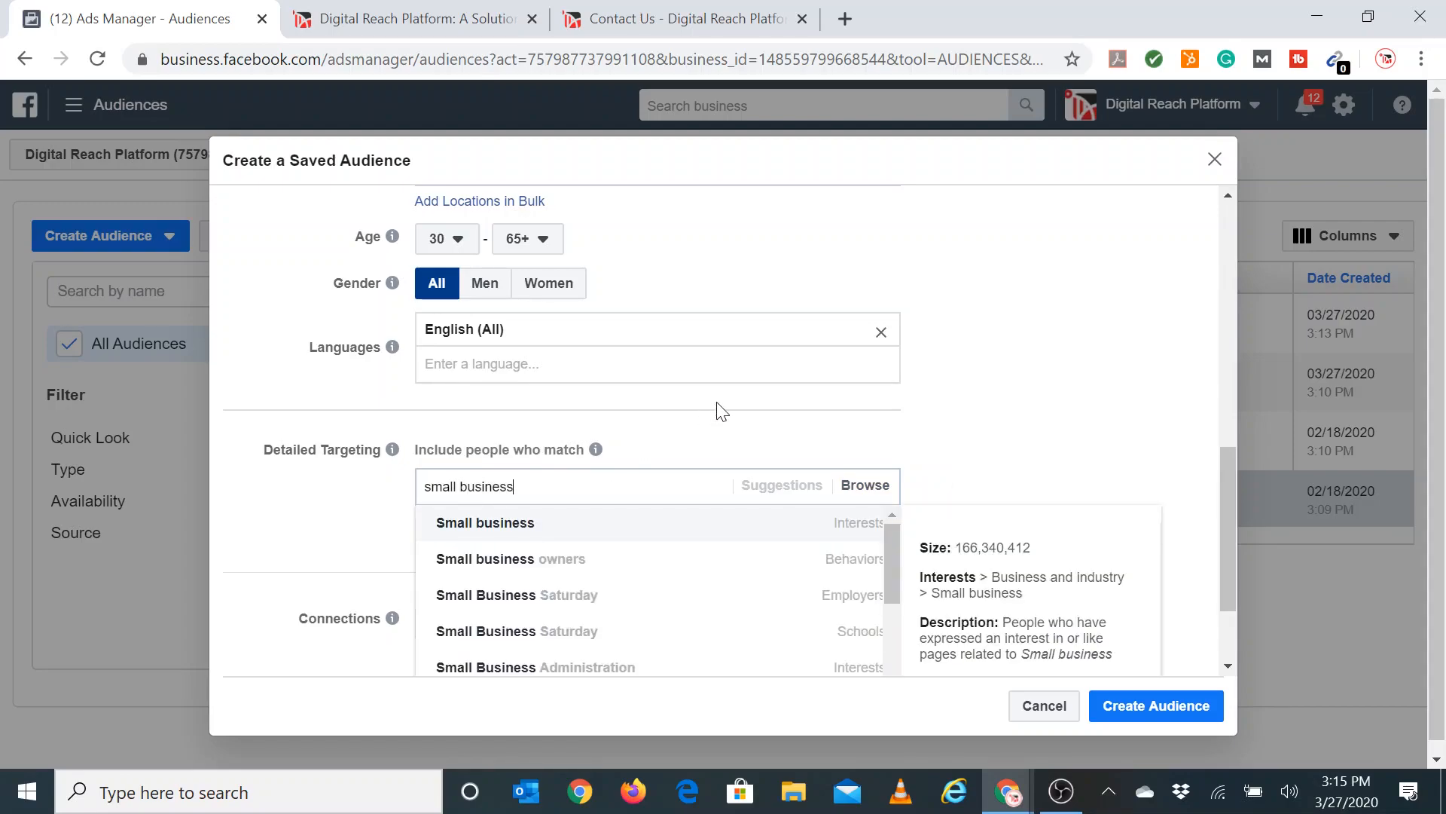
{"action": "scroll", "coordinate": [720, 411], "scroll_direction": "down", "scroll_amount": 1}
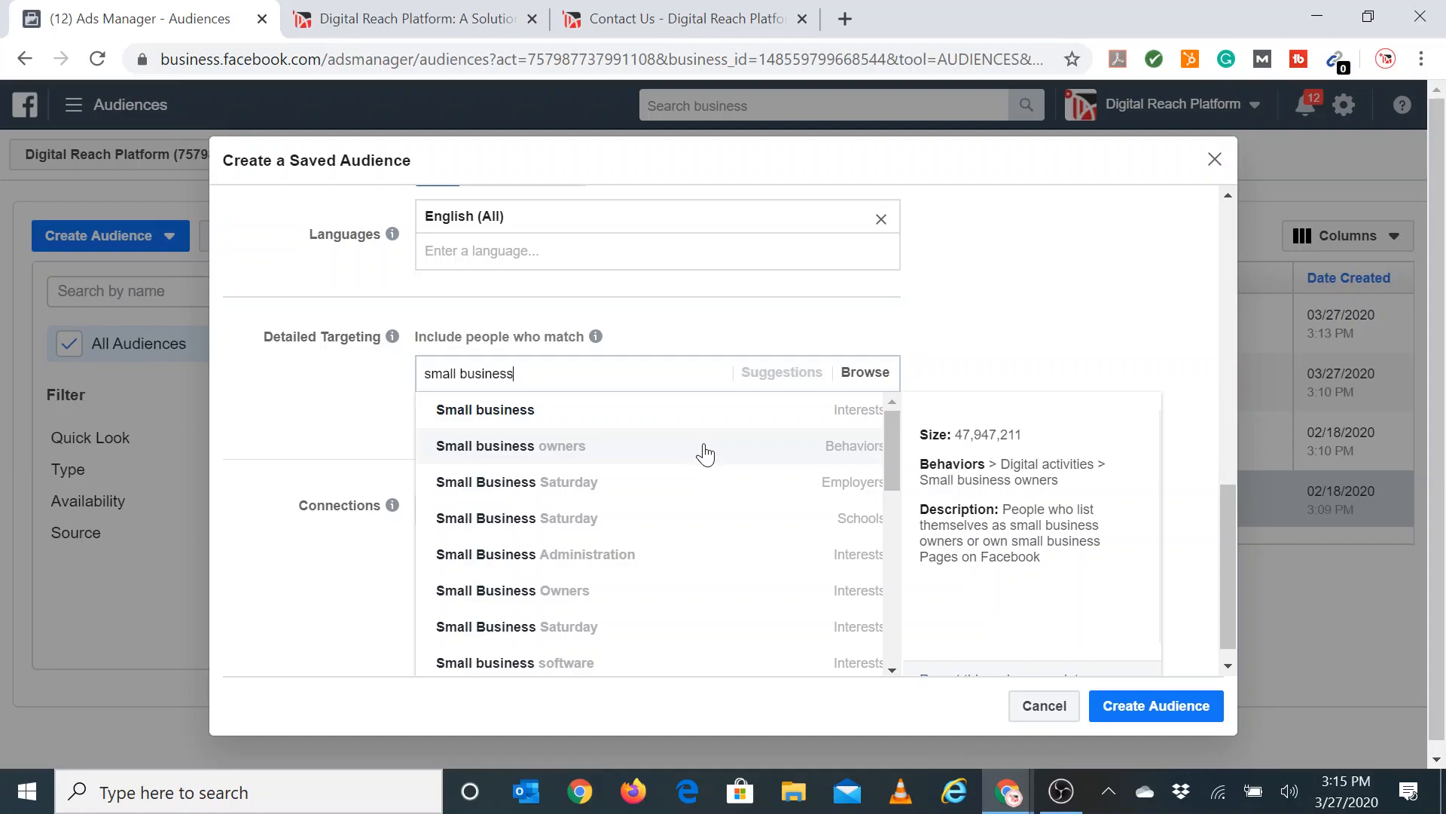
{"action": "left_click", "coordinate": [705, 446]}
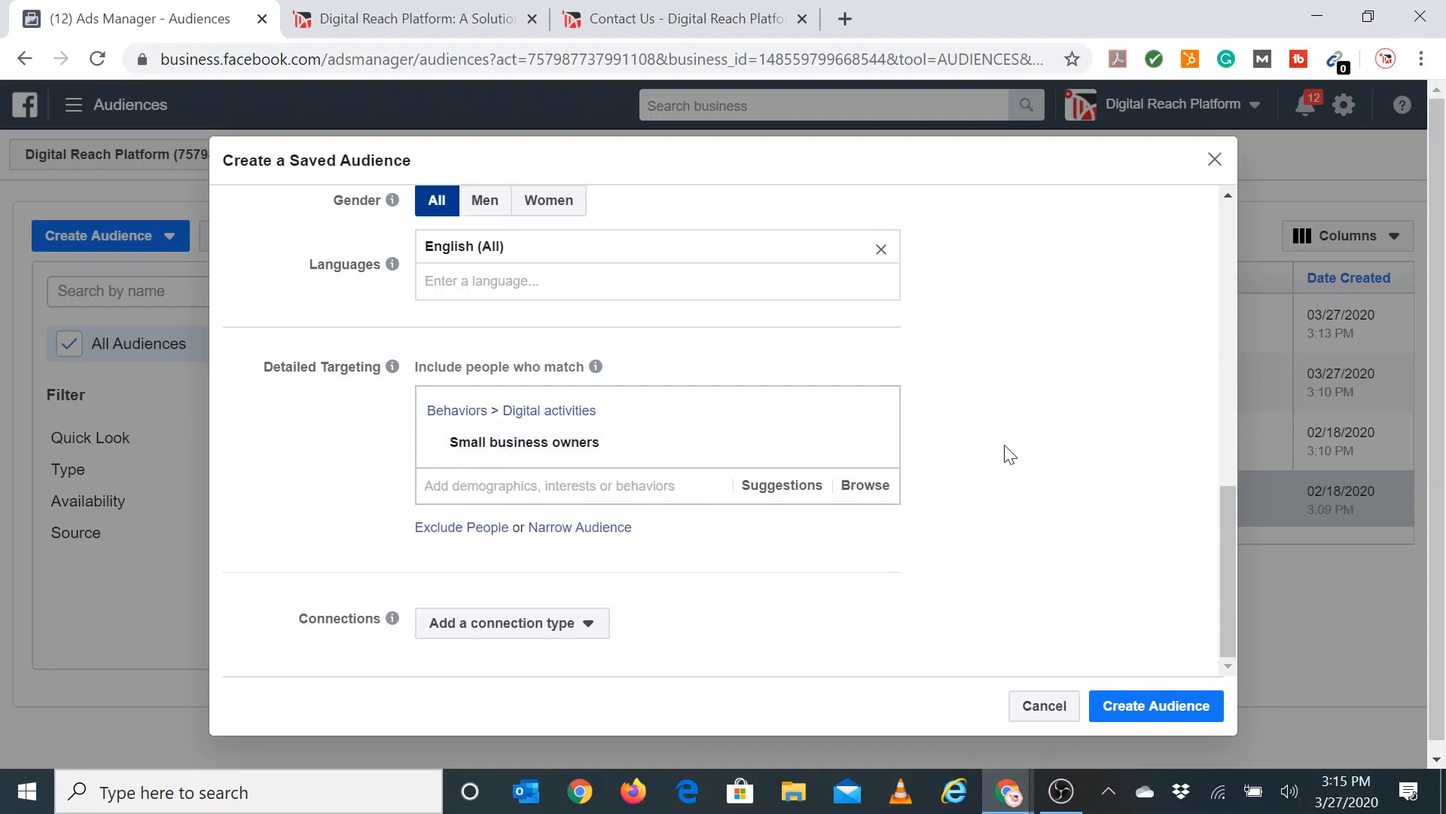
Review the saved audience's potential reach and its summary of custom audience, location, age, language and matching behavior.
{"action": "scroll", "coordinate": [996, 462], "scroll_direction": "up", "scroll_amount": 10}
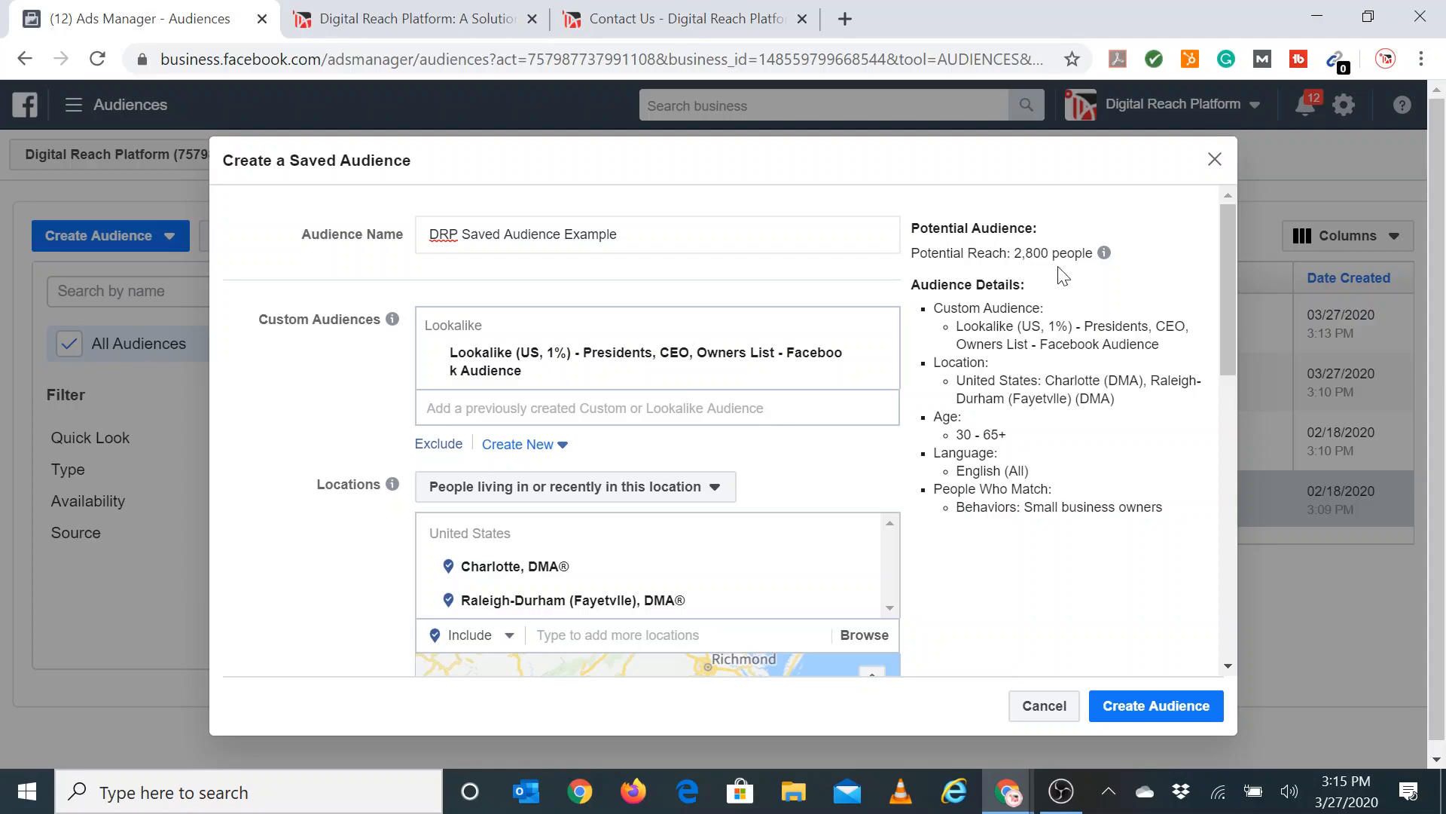
{"action": "left_click_drag", "start_coordinate": [963, 326], "coordinate": [1157, 355]}
{"action": "left_click", "coordinate": [1050, 409]}
{"action": "left_click_drag", "start_coordinate": [1046, 380], "coordinate": [1139, 410]}
{"action": "left_click", "coordinate": [1116, 427]}
Remove the Small business owners behavior from the detailed targeting.
{"action": "scroll", "coordinate": [1062, 444], "scroll_direction": "down", "scroll_amount": 8}
{"action": "scroll", "coordinate": [1053, 451], "scroll_direction": "down", "scroll_amount": 1}
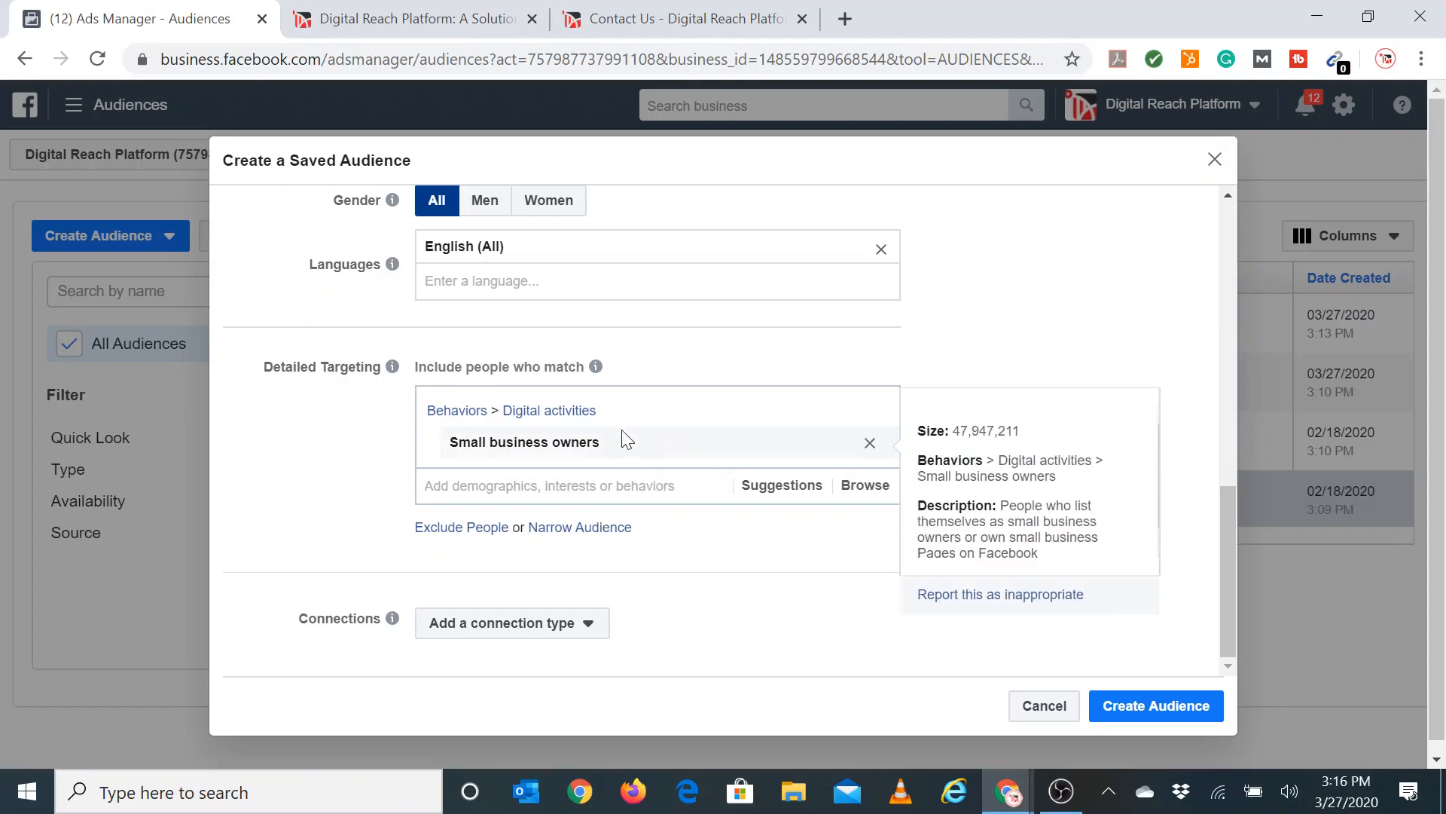
{"action": "left_click", "coordinate": [870, 413]}
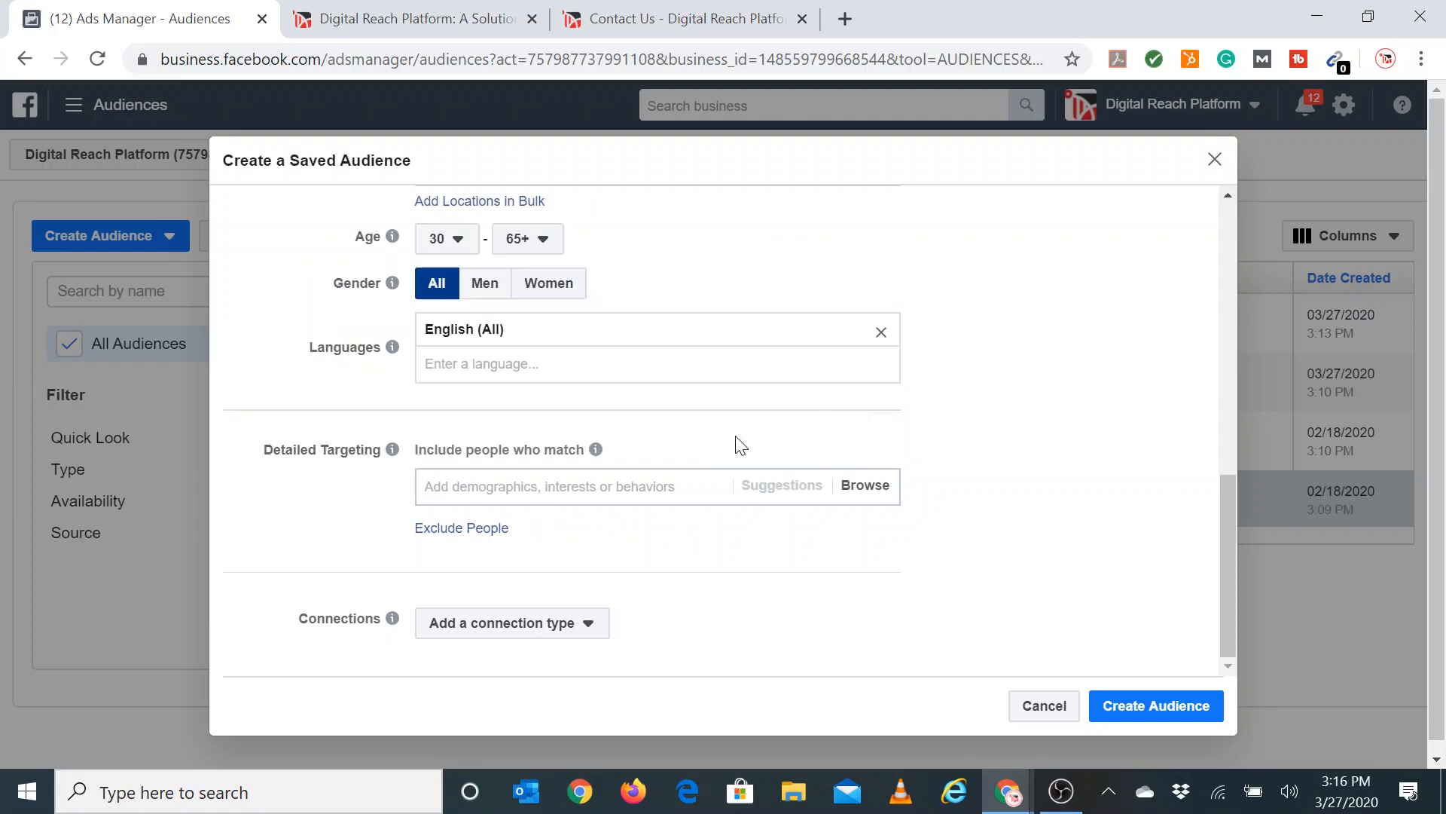
Browse the work industries under demographics in detailed targeting and include Business and Finance.
{"action": "left_click", "coordinate": [865, 485]}
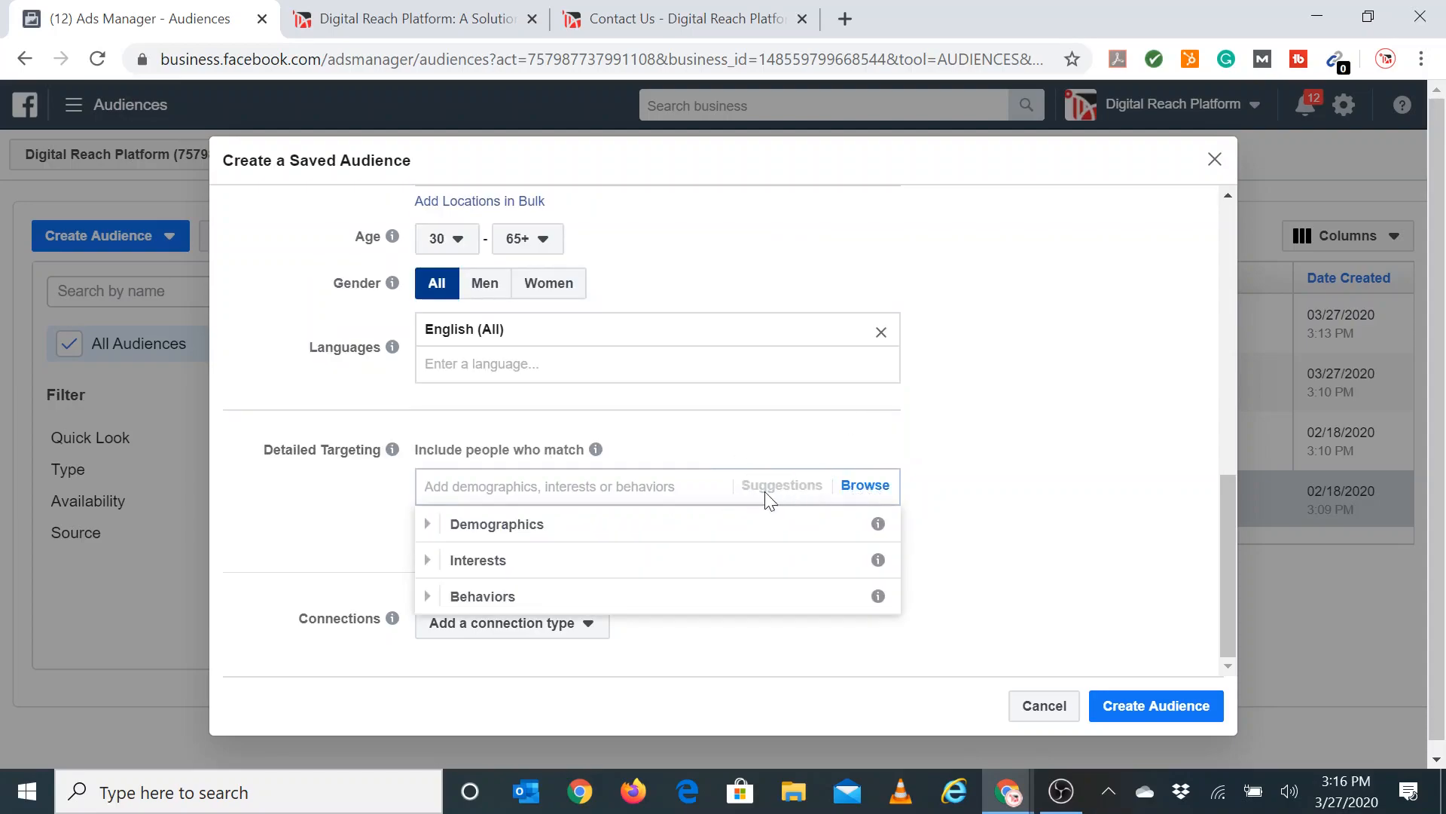
{"action": "left_click", "coordinate": [438, 525]}
{"action": "scroll", "coordinate": [468, 557], "scroll_direction": "down", "scroll_amount": 1}
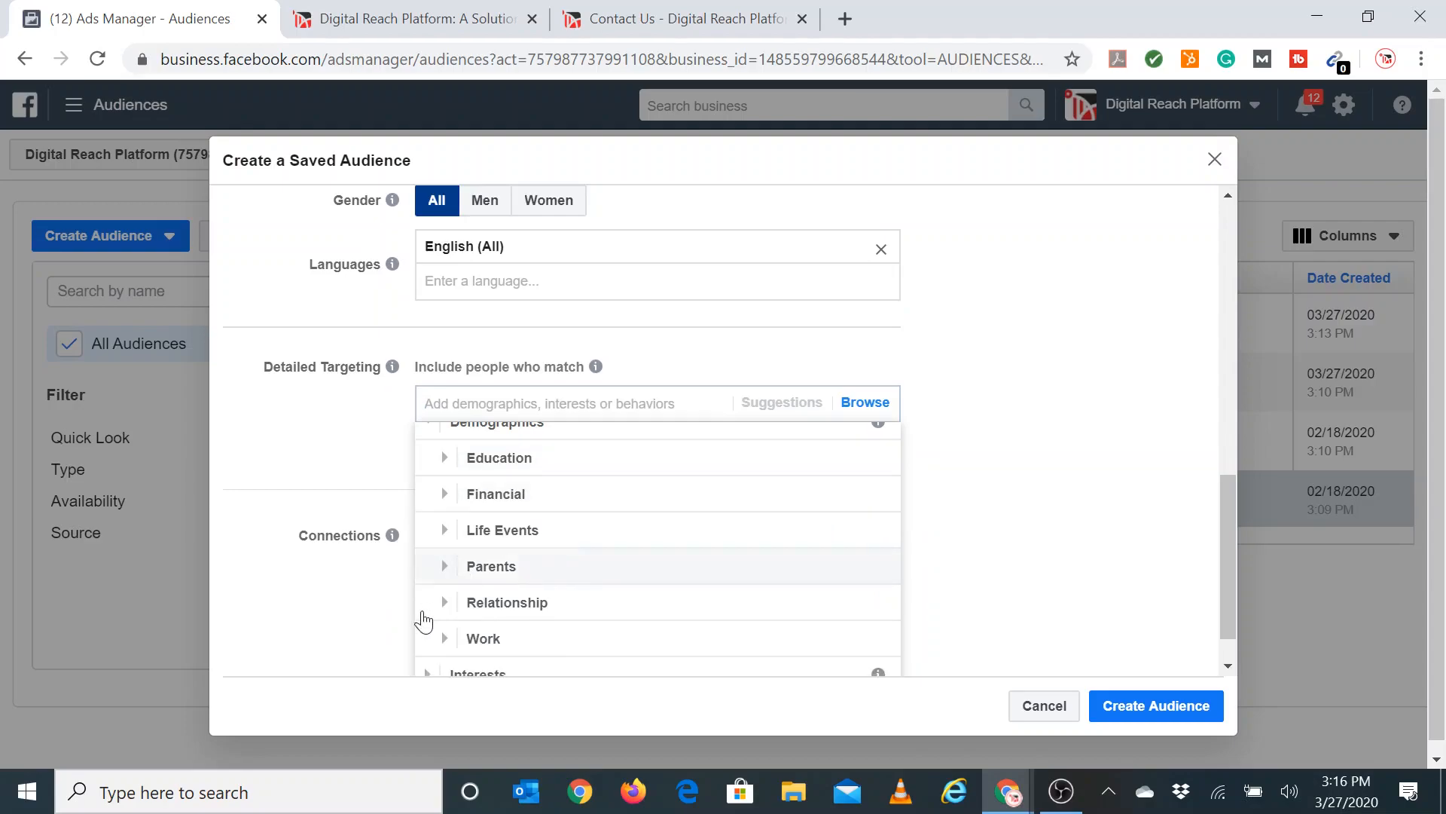
{"action": "left_click", "coordinate": [450, 640]}
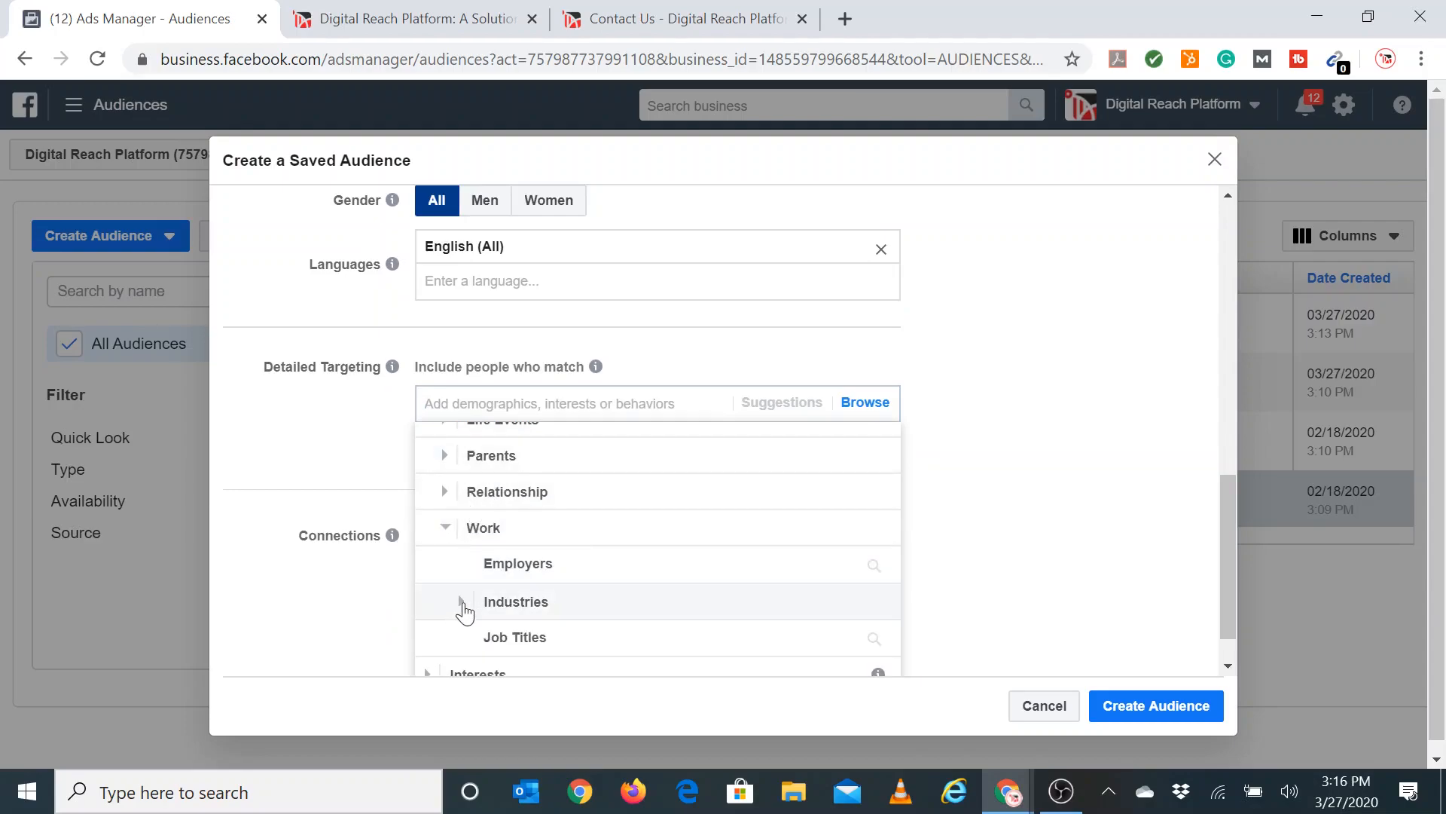
{"action": "left_click", "coordinate": [463, 603]}
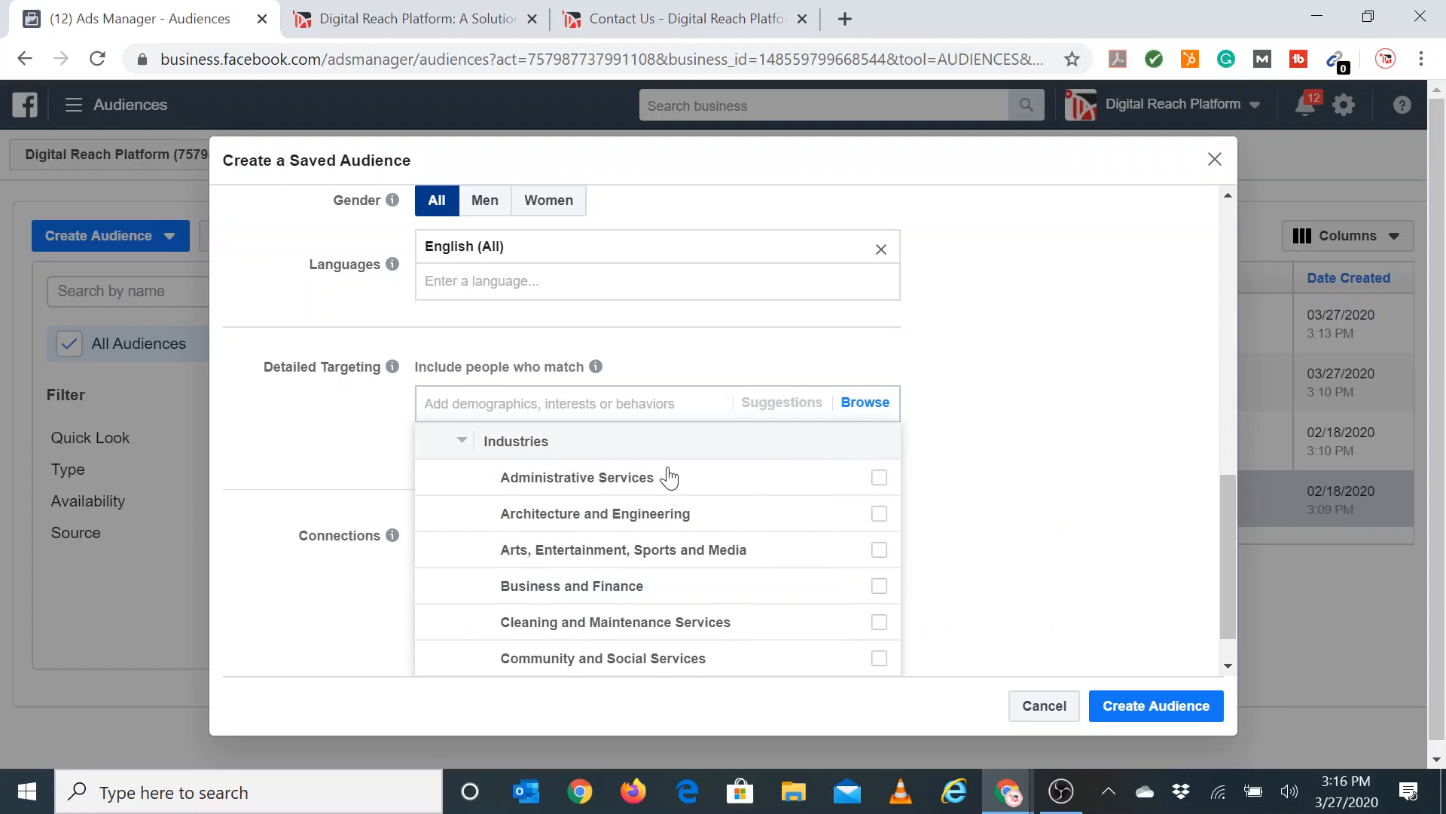
{"action": "scroll", "coordinate": [786, 515], "scroll_direction": "down", "scroll_amount": 3}
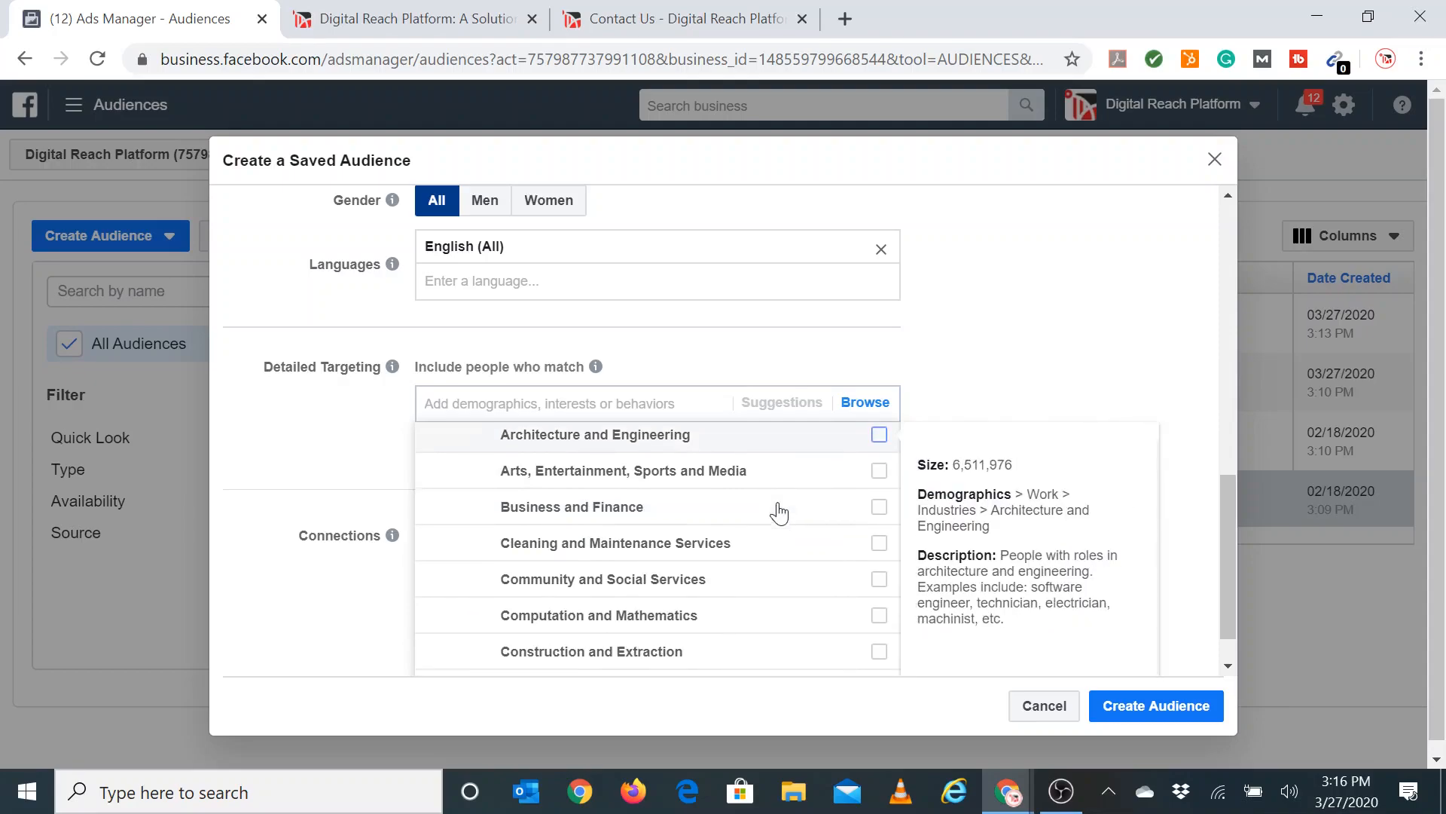
{"action": "left_click", "coordinate": [878, 486]}
Add the Healthcare and Medical Services, Installation and Repair Services, and IT and Technical Services industries to the detailed targeting.
{"action": "scroll", "coordinate": [821, 593], "scroll_direction": "down", "scroll_amount": 3}
{"action": "scroll", "coordinate": [821, 593], "scroll_direction": "down", "scroll_amount": 6}
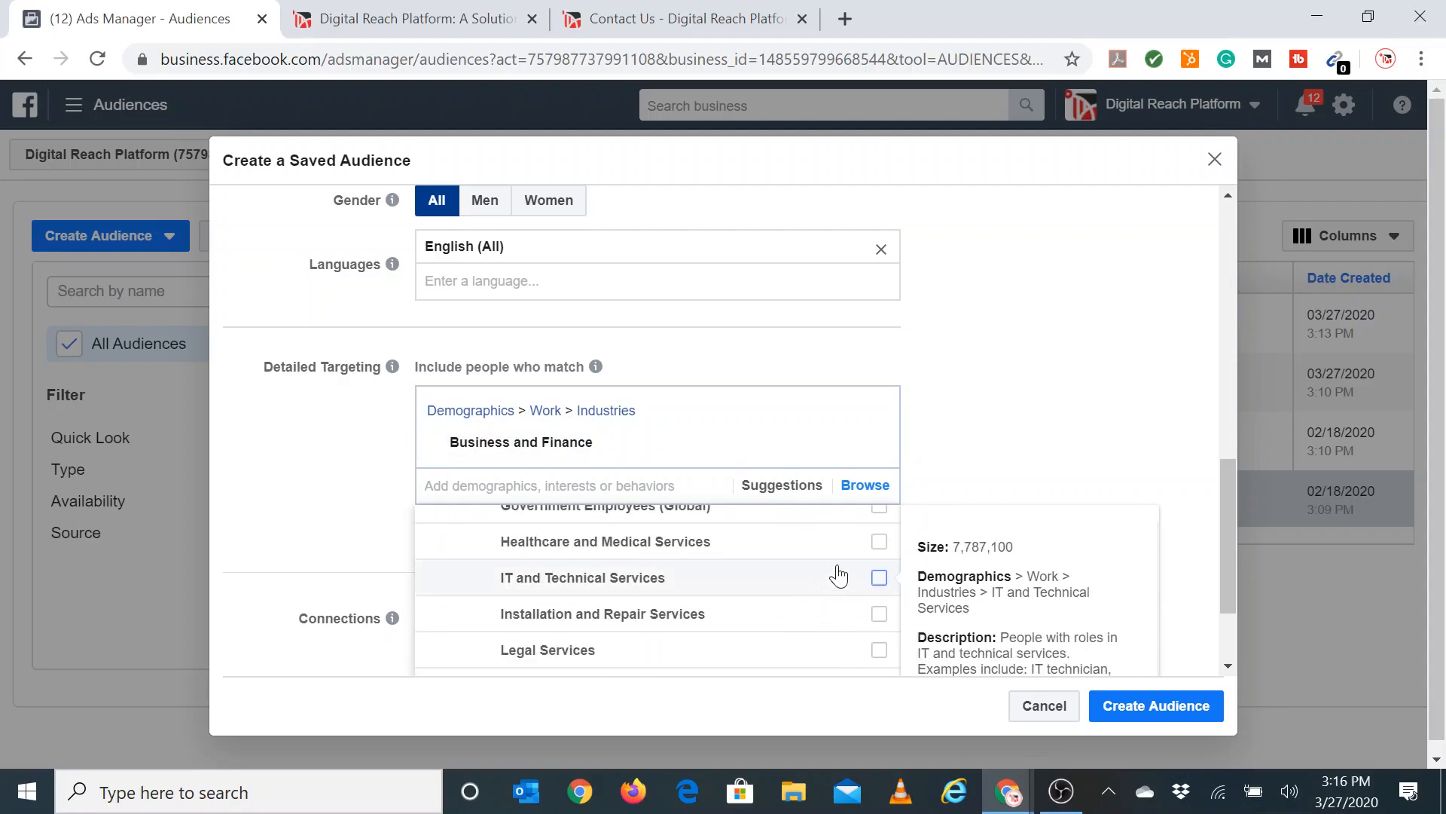
{"action": "left_click", "coordinate": [879, 542]}
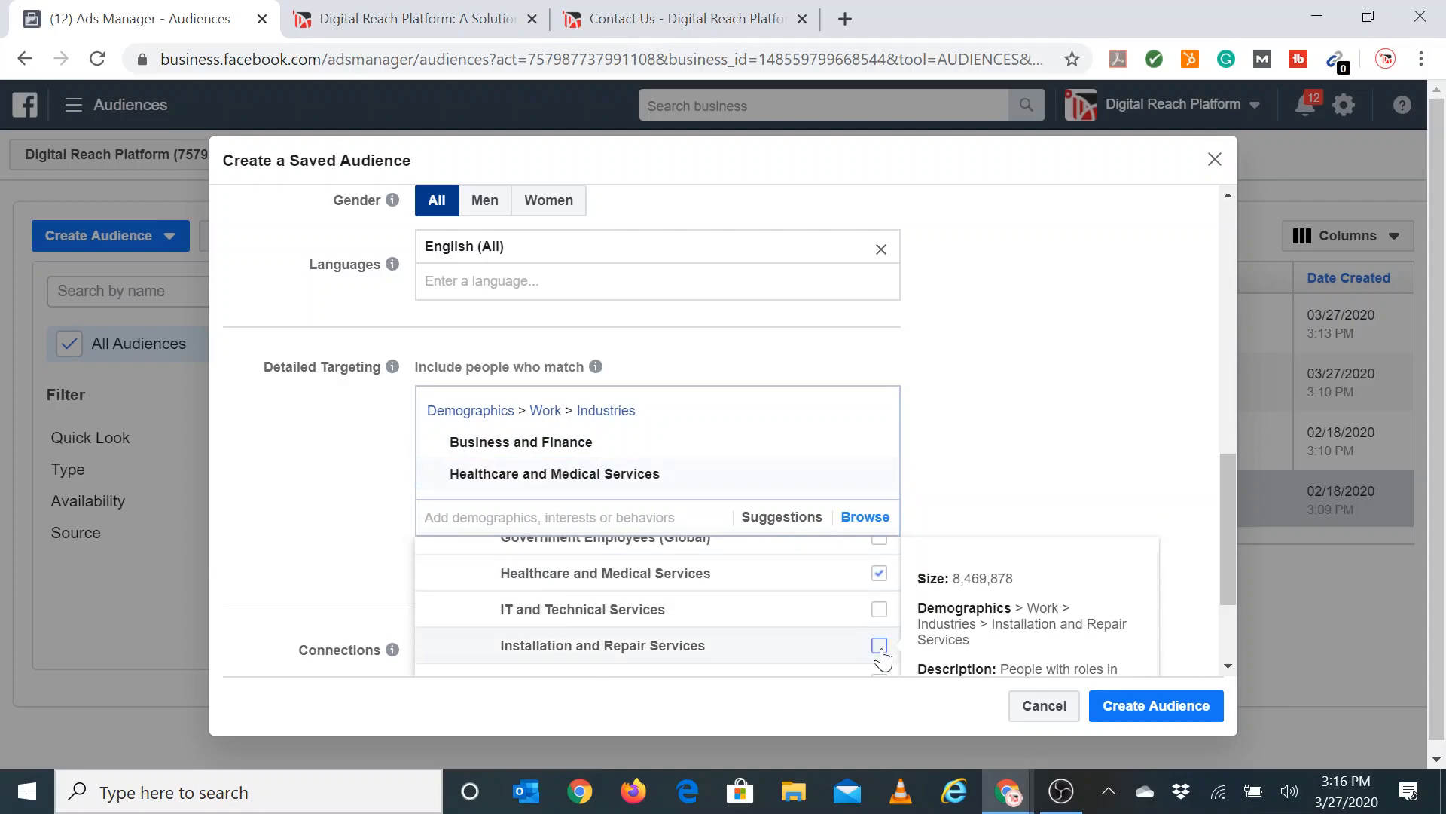
{"action": "left_click", "coordinate": [880, 649]}
{"action": "scroll", "coordinate": [867, 640], "scroll_direction": "down", "scroll_amount": 2}
{"action": "scroll", "coordinate": [855, 637], "scroll_direction": "up", "scroll_amount": 2}
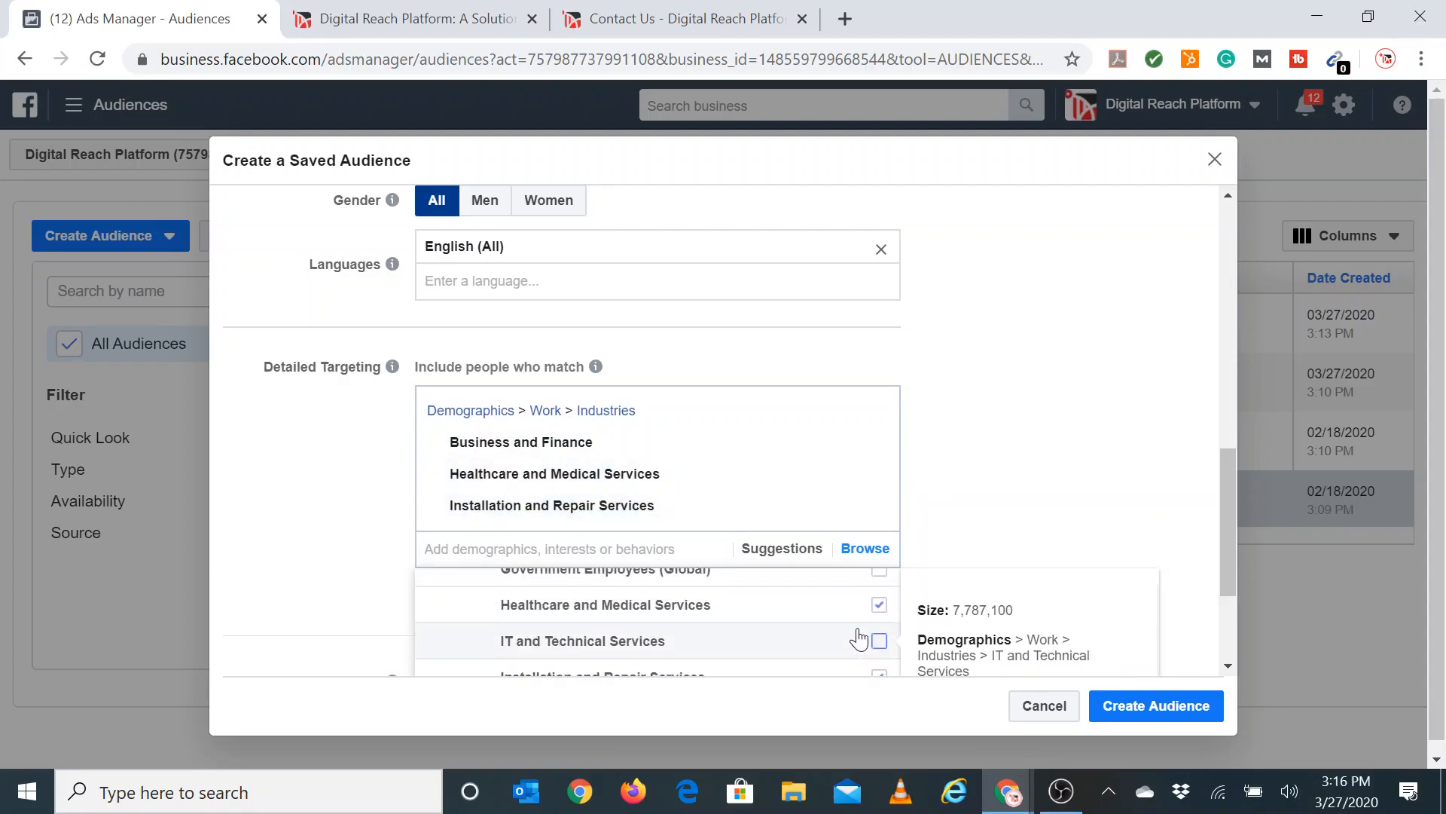
{"action": "left_click", "coordinate": [880, 641]}
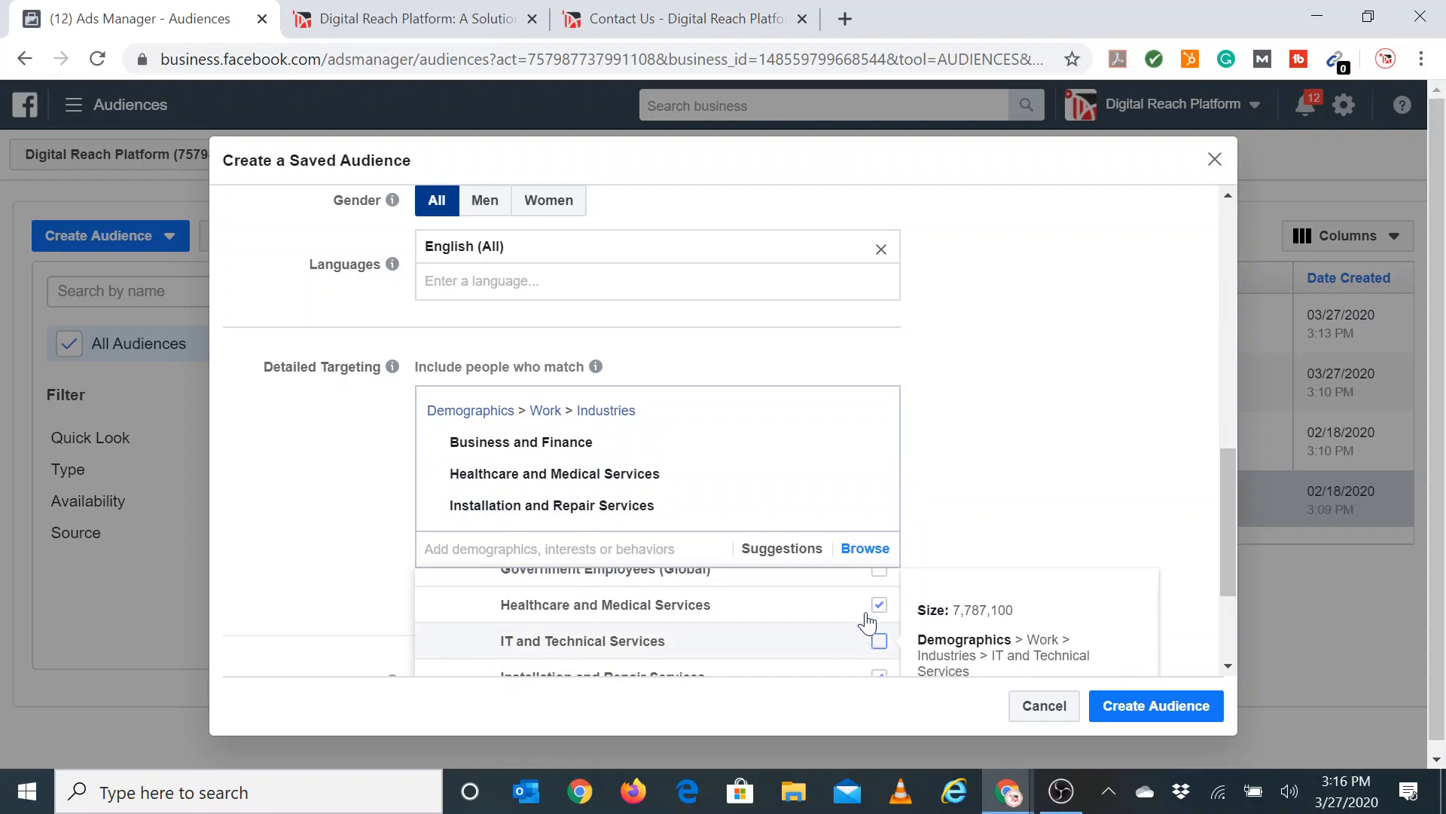
{"action": "left_click", "coordinate": [1027, 485]}
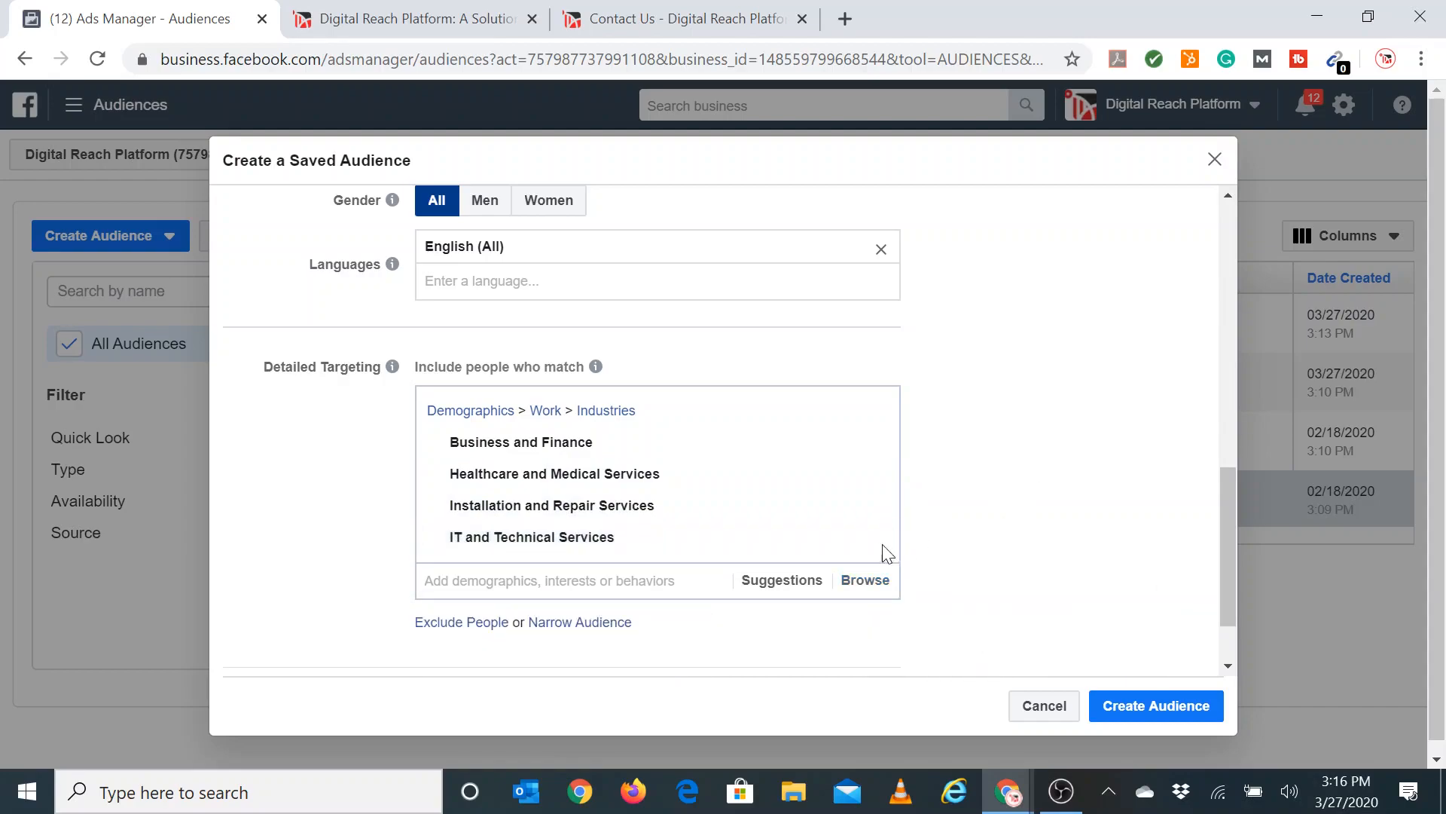
Narrow the audience to people who must also match the Small business owners behavior, and check the potential reach and audience details.
{"action": "left_click", "coordinate": [578, 622]}
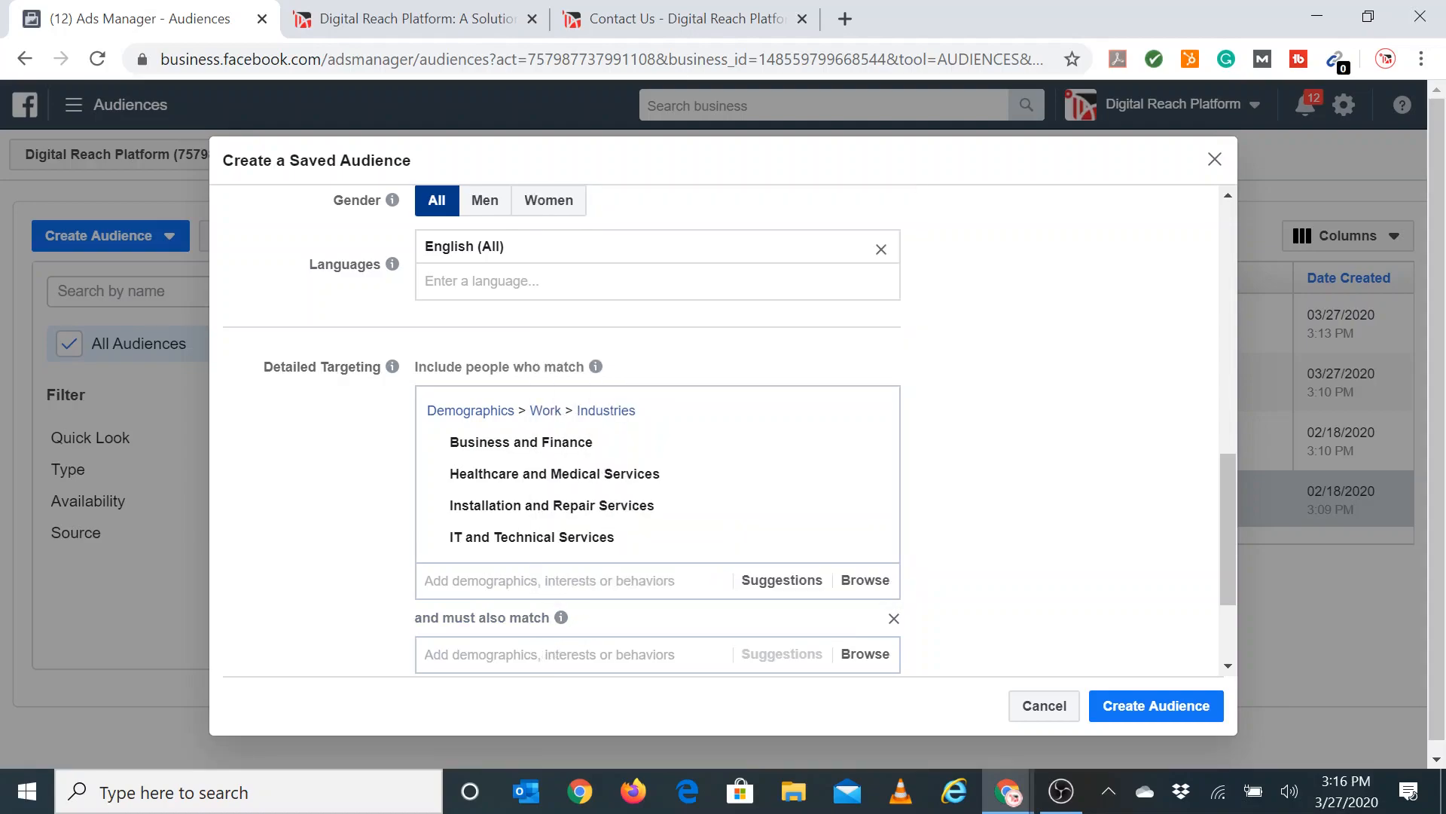
{"action": "type", "text": "small bu"}
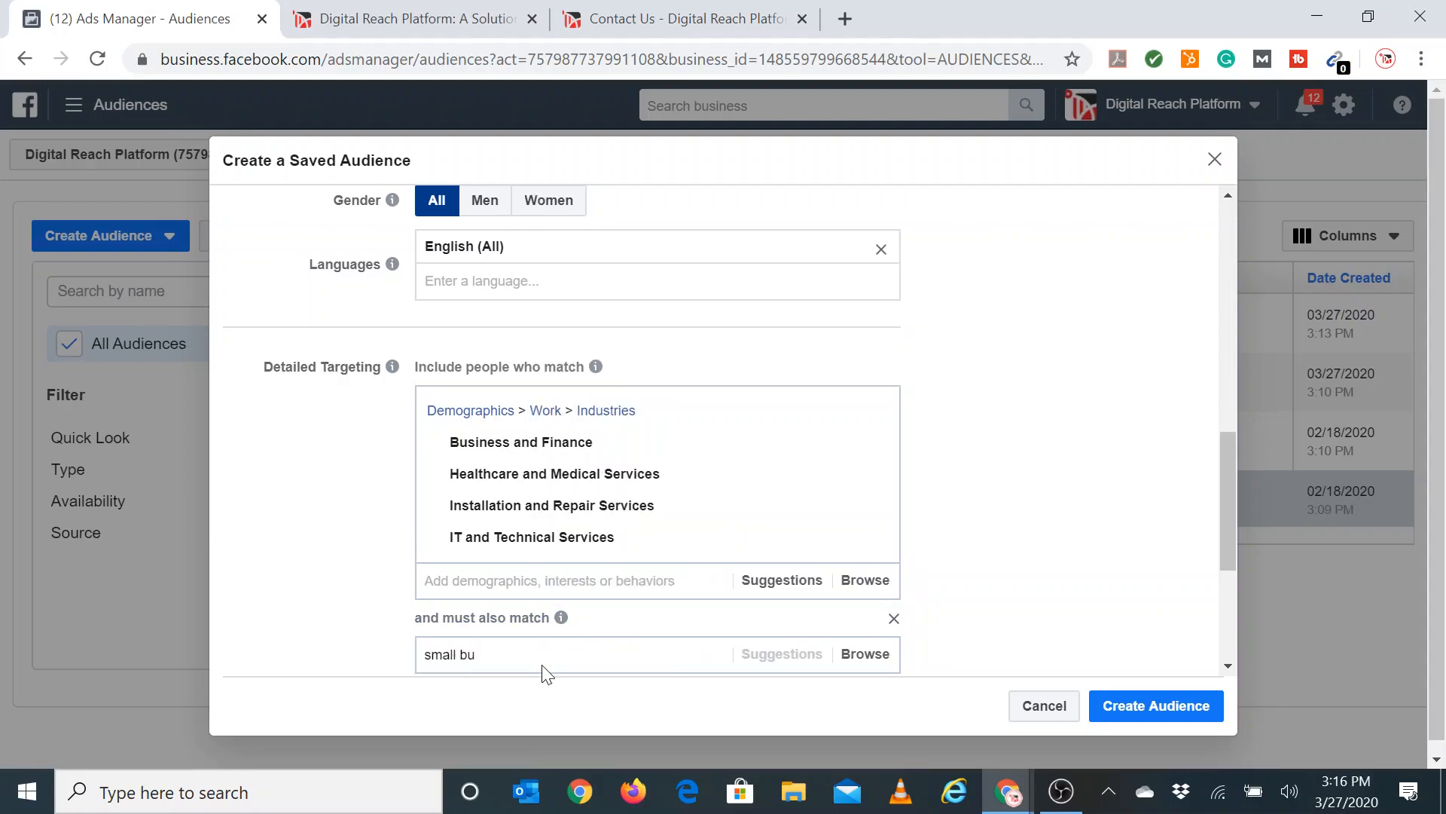
{"action": "scroll", "coordinate": [775, 442], "scroll_direction": "down", "scroll_amount": 3}
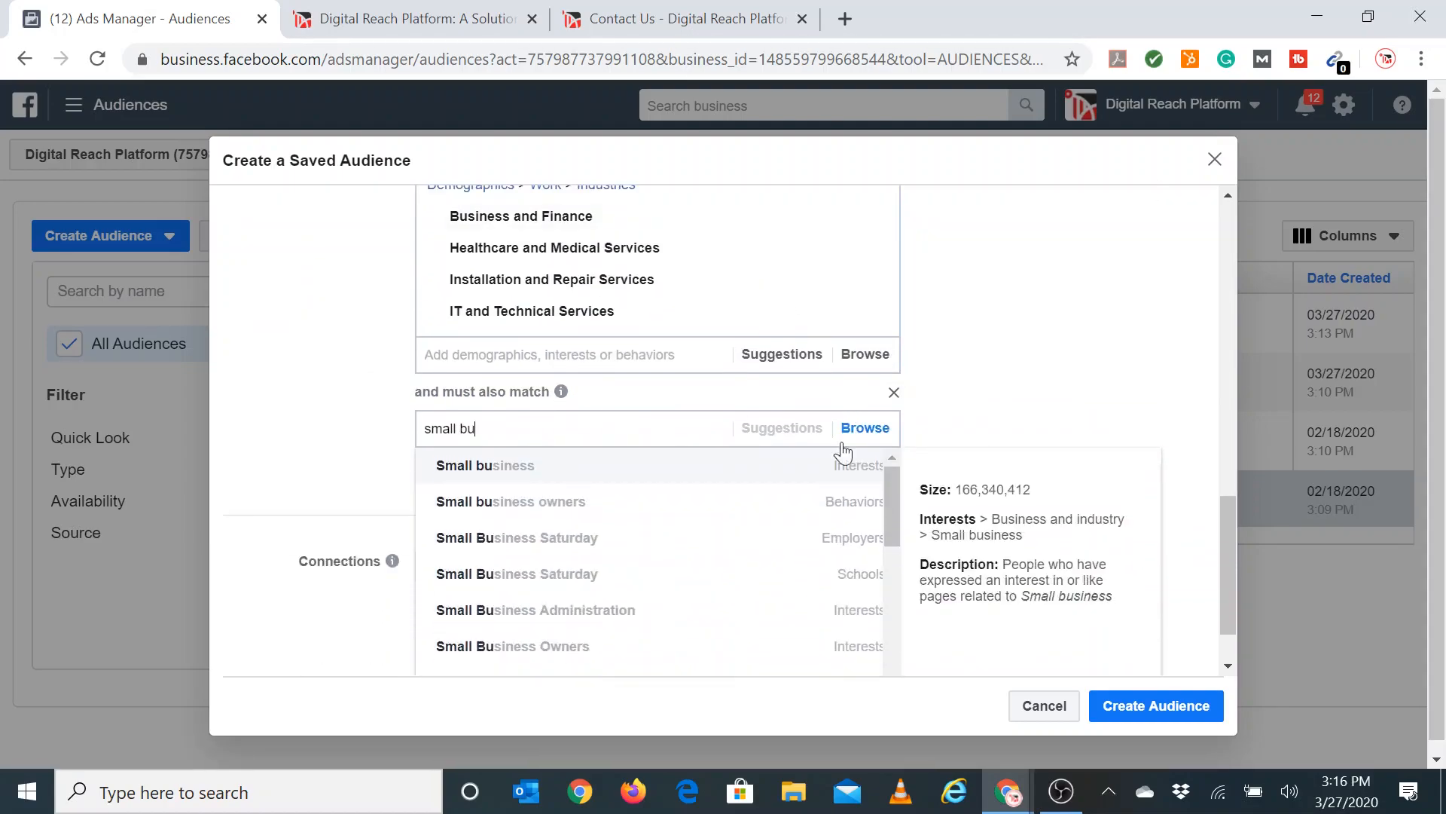
{"action": "left_click", "coordinate": [854, 504]}
{"action": "scroll", "coordinate": [1159, 384], "scroll_direction": "up", "scroll_amount": 3}
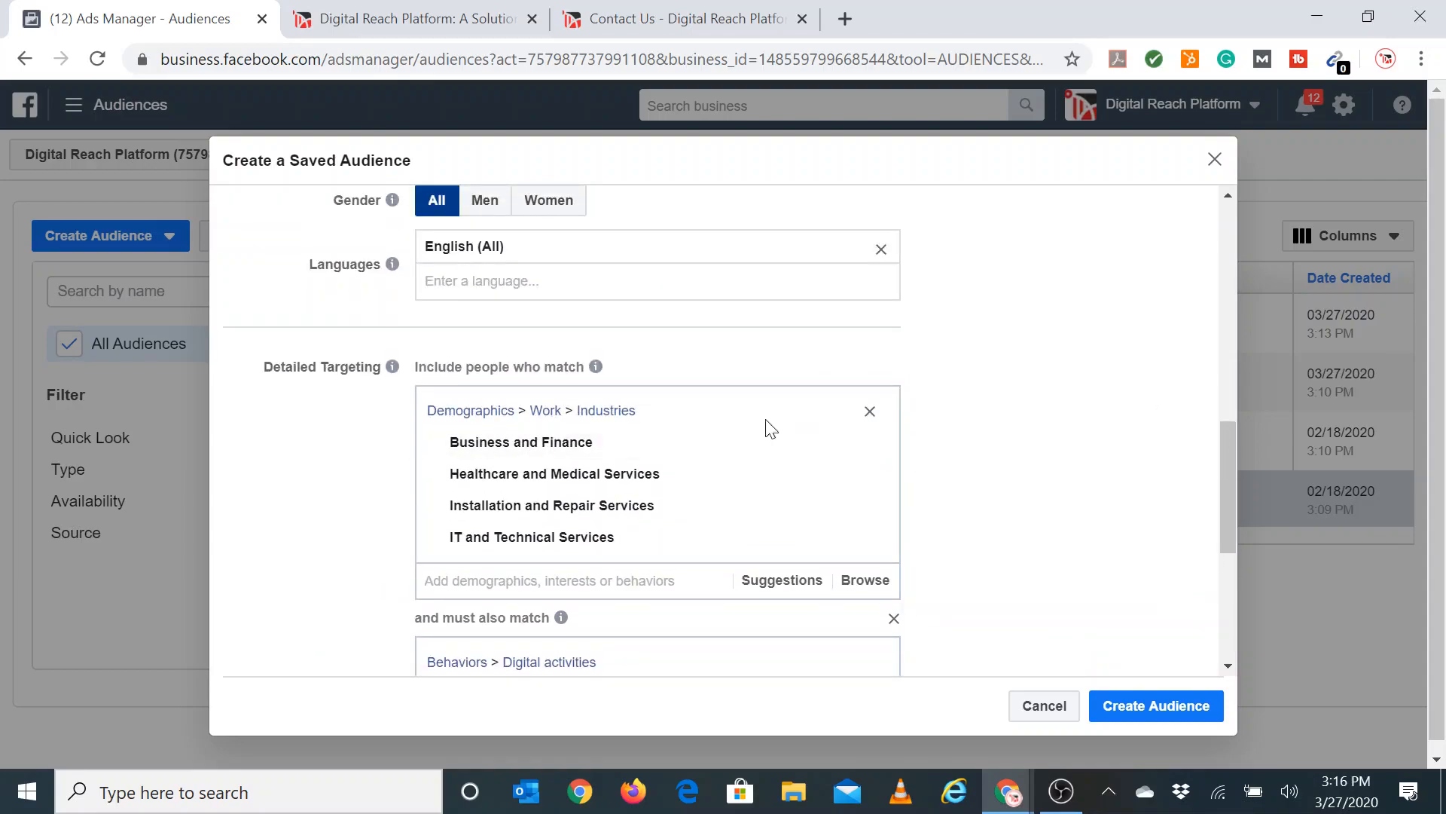
{"action": "scroll", "coordinate": [607, 469], "scroll_direction": "down", "scroll_amount": 1}
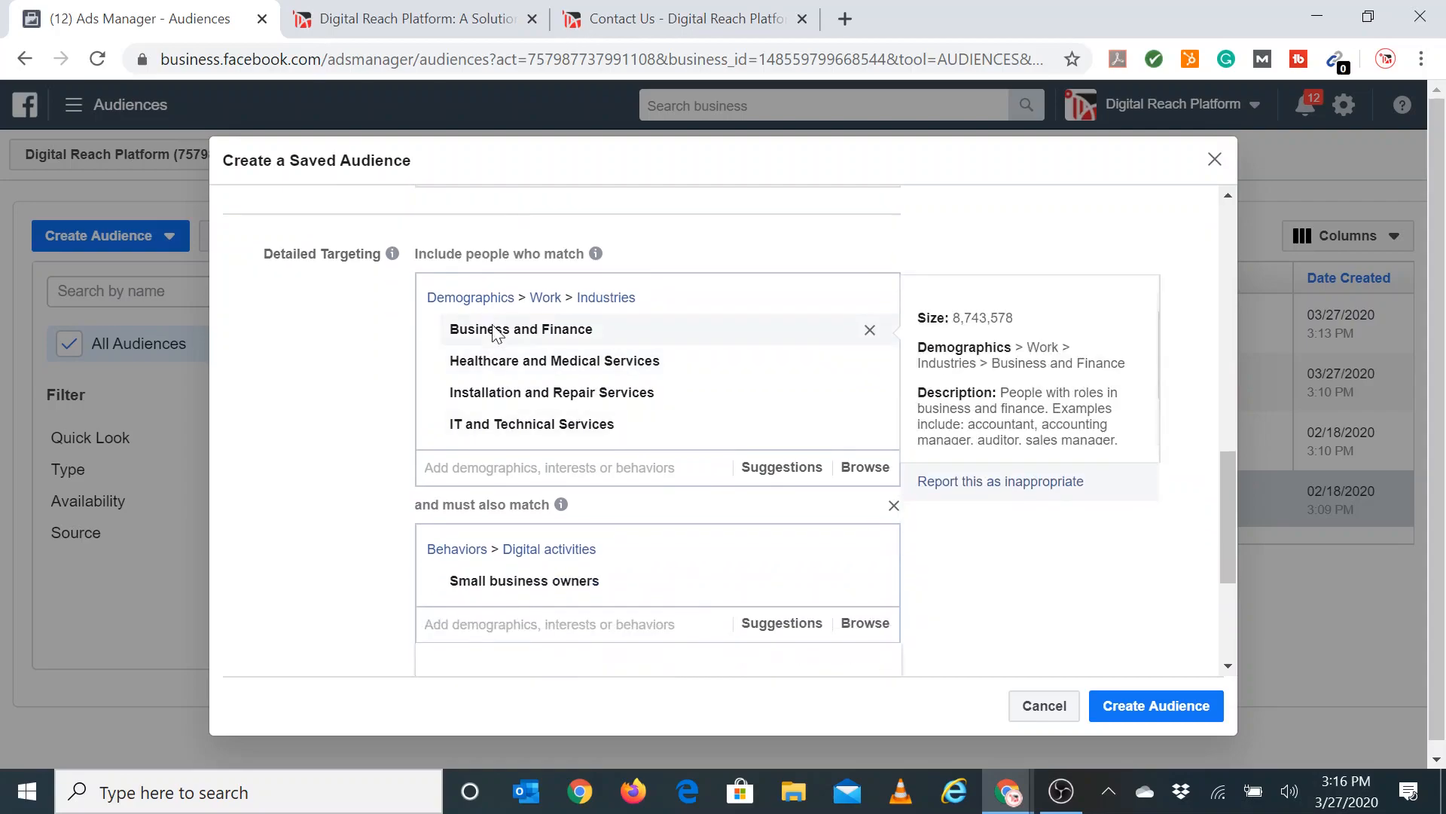
{"action": "mouse_move", "coordinate": [562, 504]}
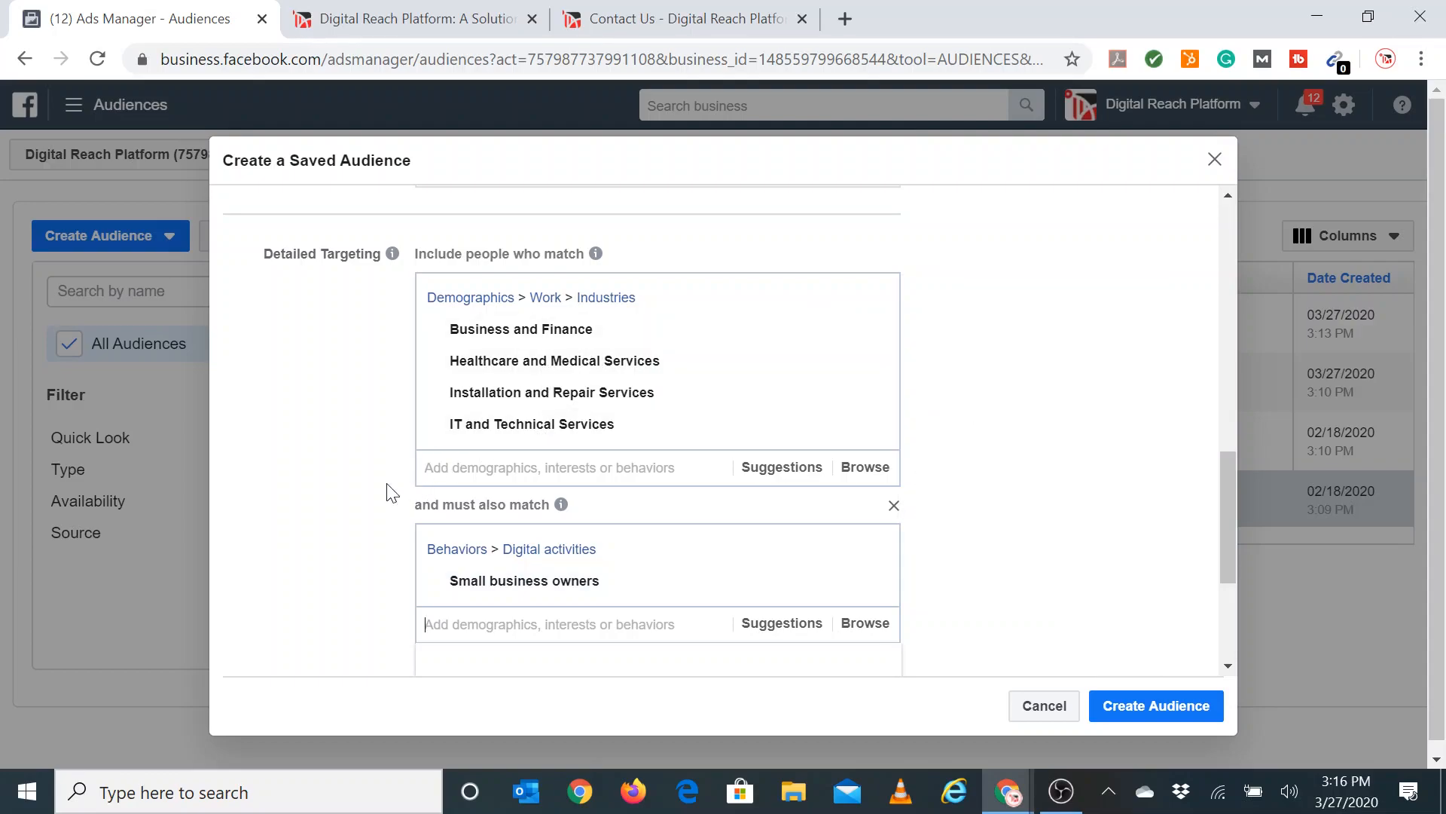
{"action": "scroll", "coordinate": [440, 478], "scroll_direction": "up", "scroll_amount": 2}
{"action": "scroll", "coordinate": [440, 479], "scroll_direction": "up", "scroll_amount": 5}
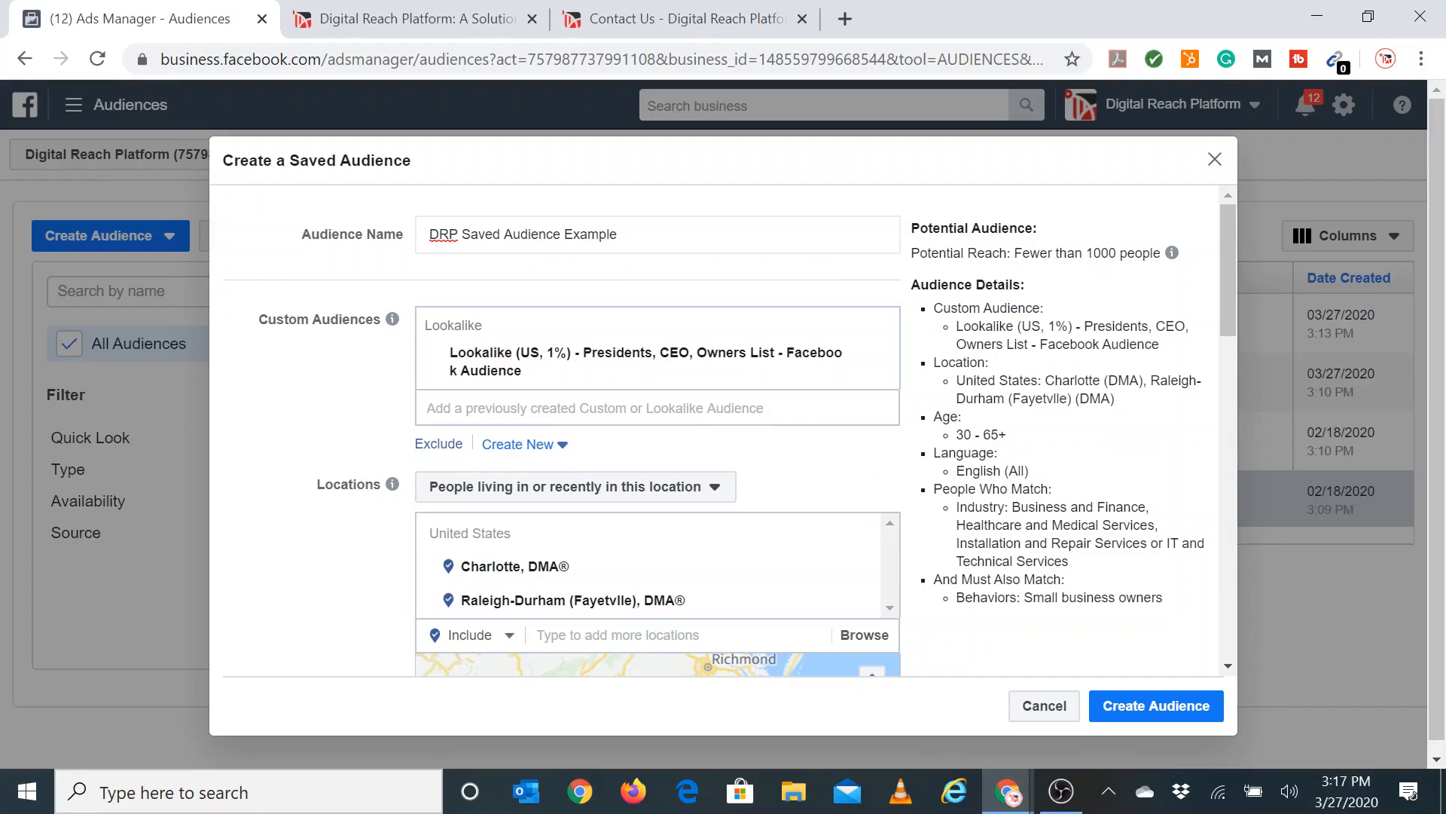
Remove all included industries and the must-also-match condition from the detailed targeting.
{"action": "scroll", "coordinate": [745, 407], "scroll_direction": "down", "scroll_amount": 8}
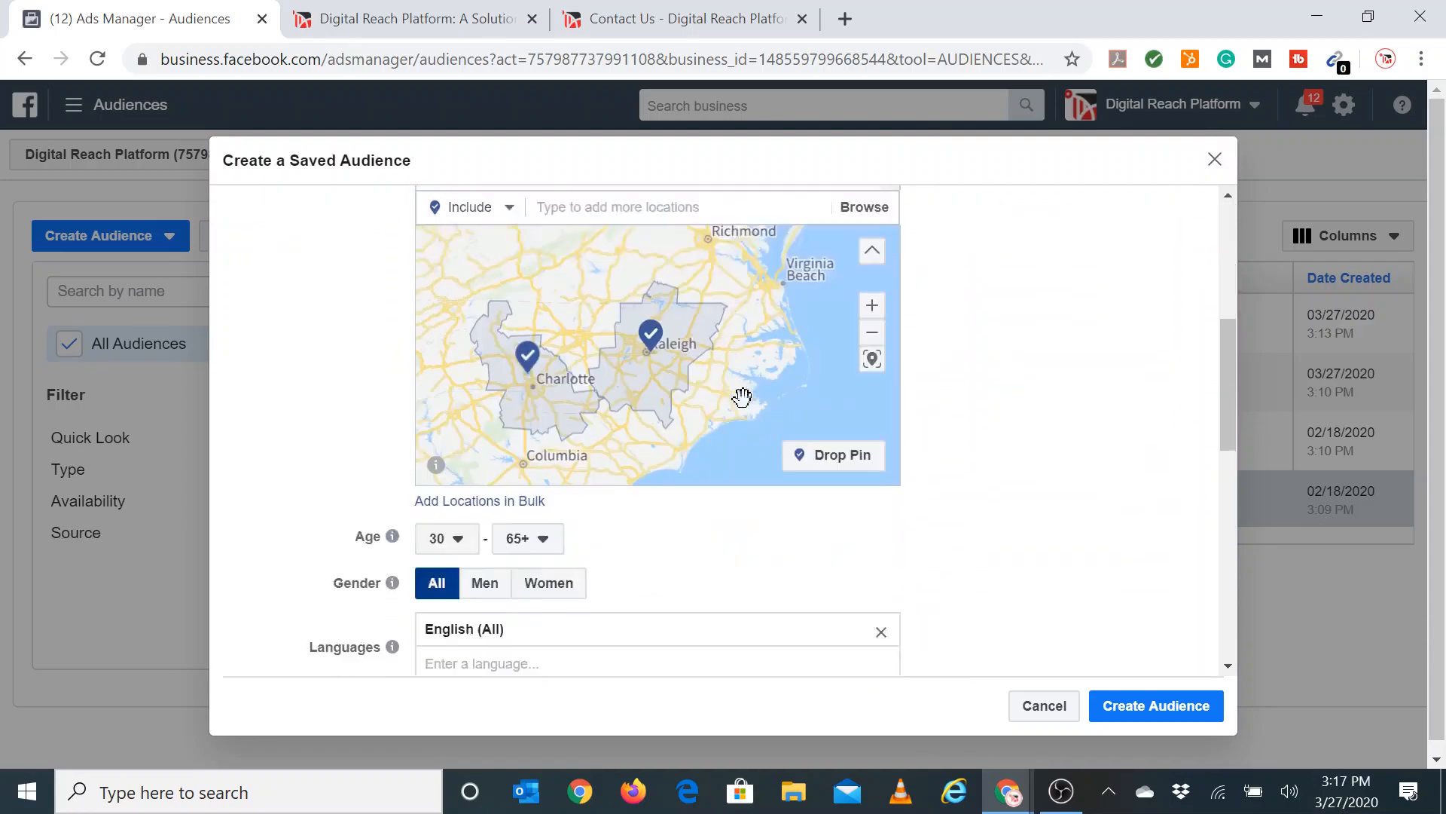
{"action": "scroll", "coordinate": [742, 397], "scroll_direction": "down", "scroll_amount": 2}
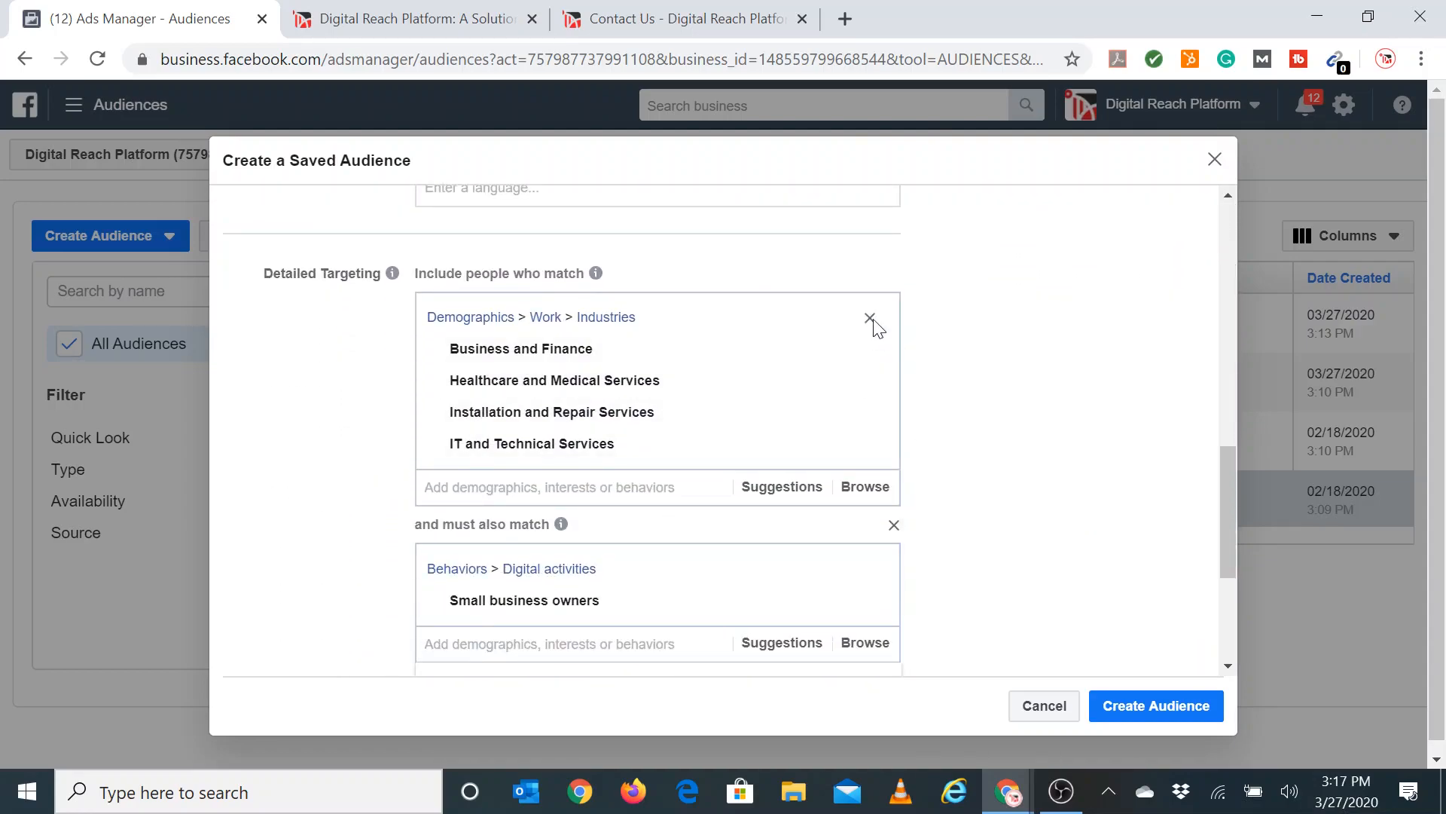
{"action": "left_click", "coordinate": [871, 319]}
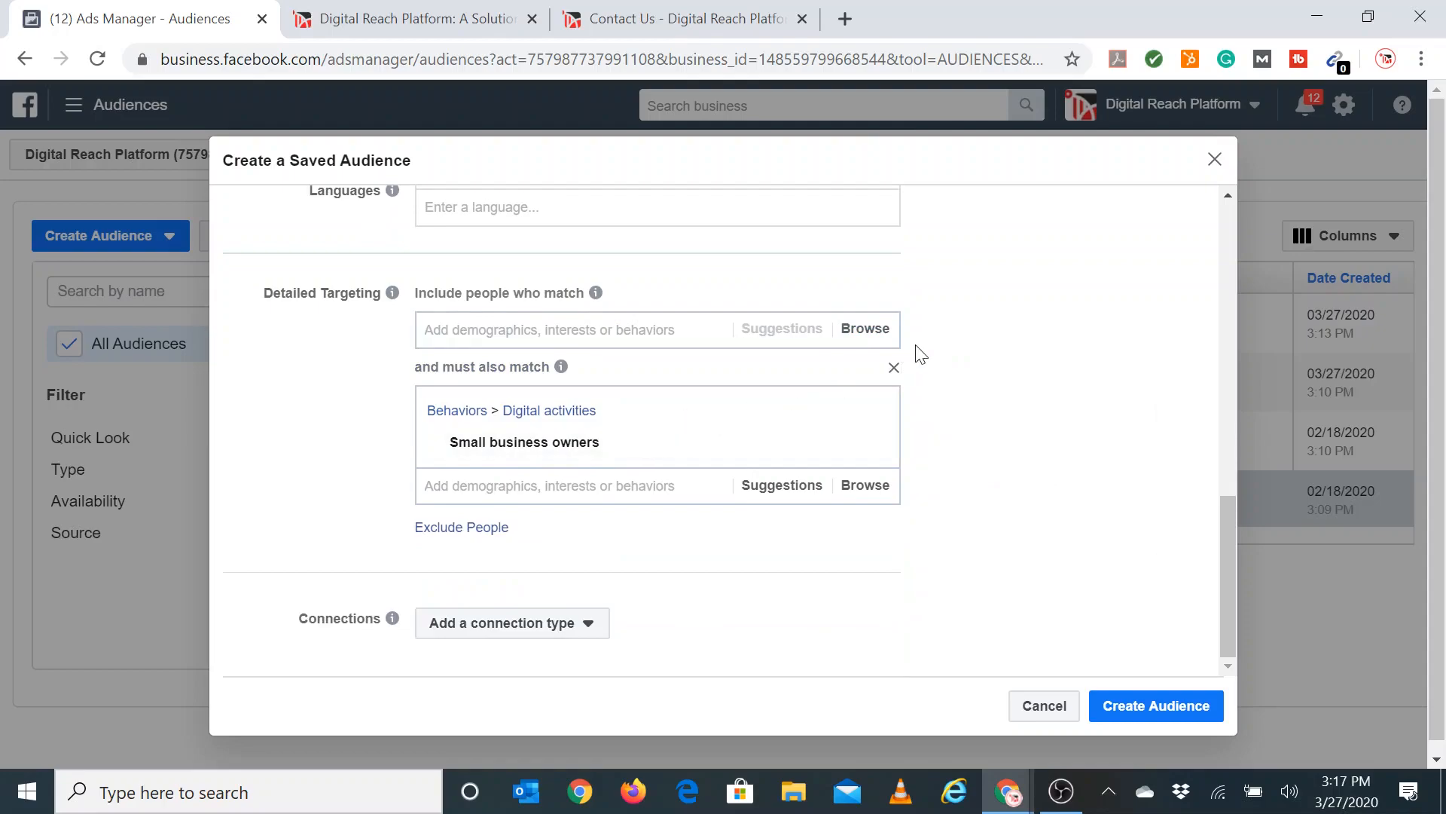
{"action": "left_click", "coordinate": [893, 369]}
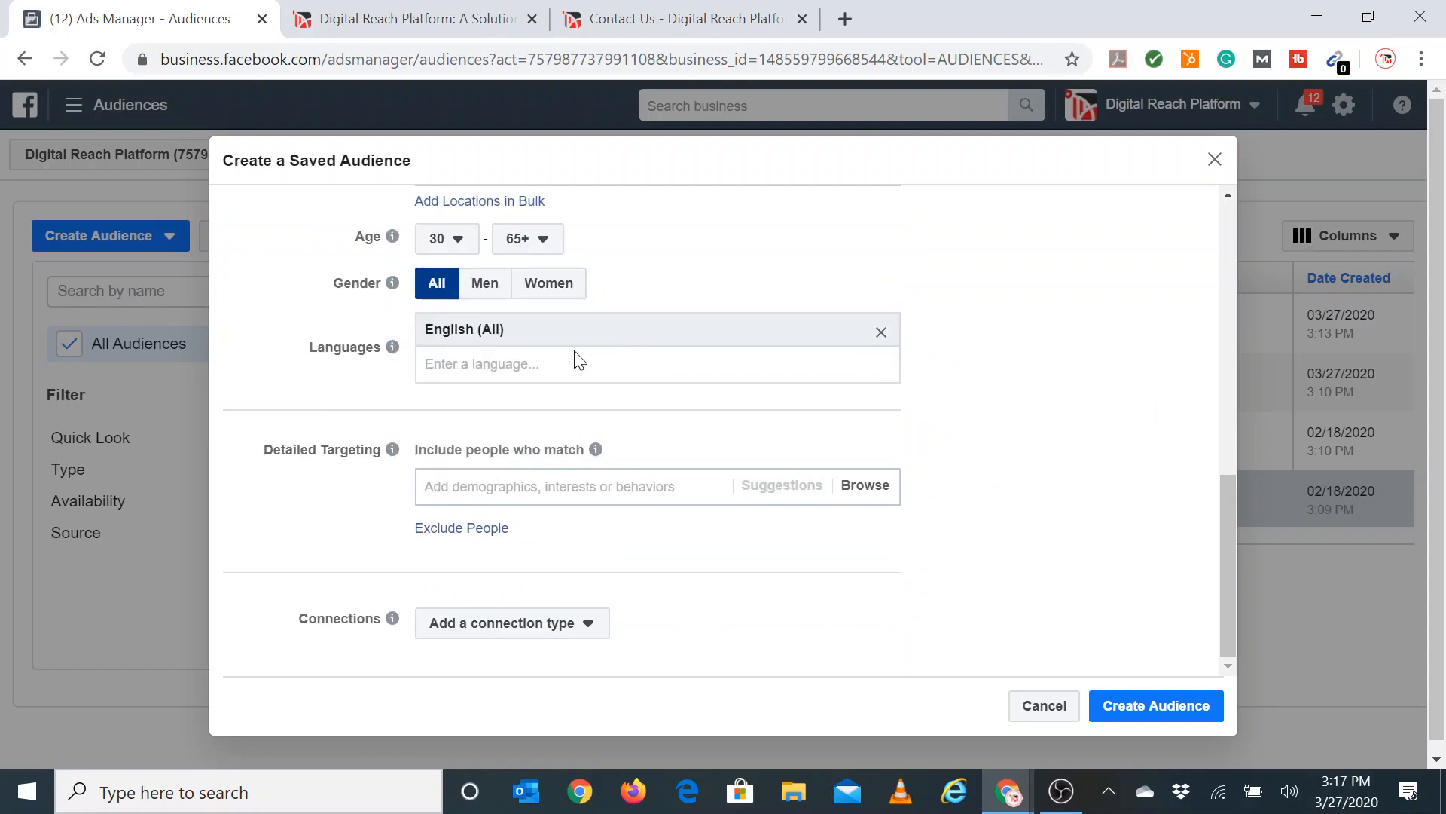
Search detailed targeting for "small busi", include the Small business owners behavior, and look through the available connection types without adding one.
{"action": "type", "text": "small busi"}
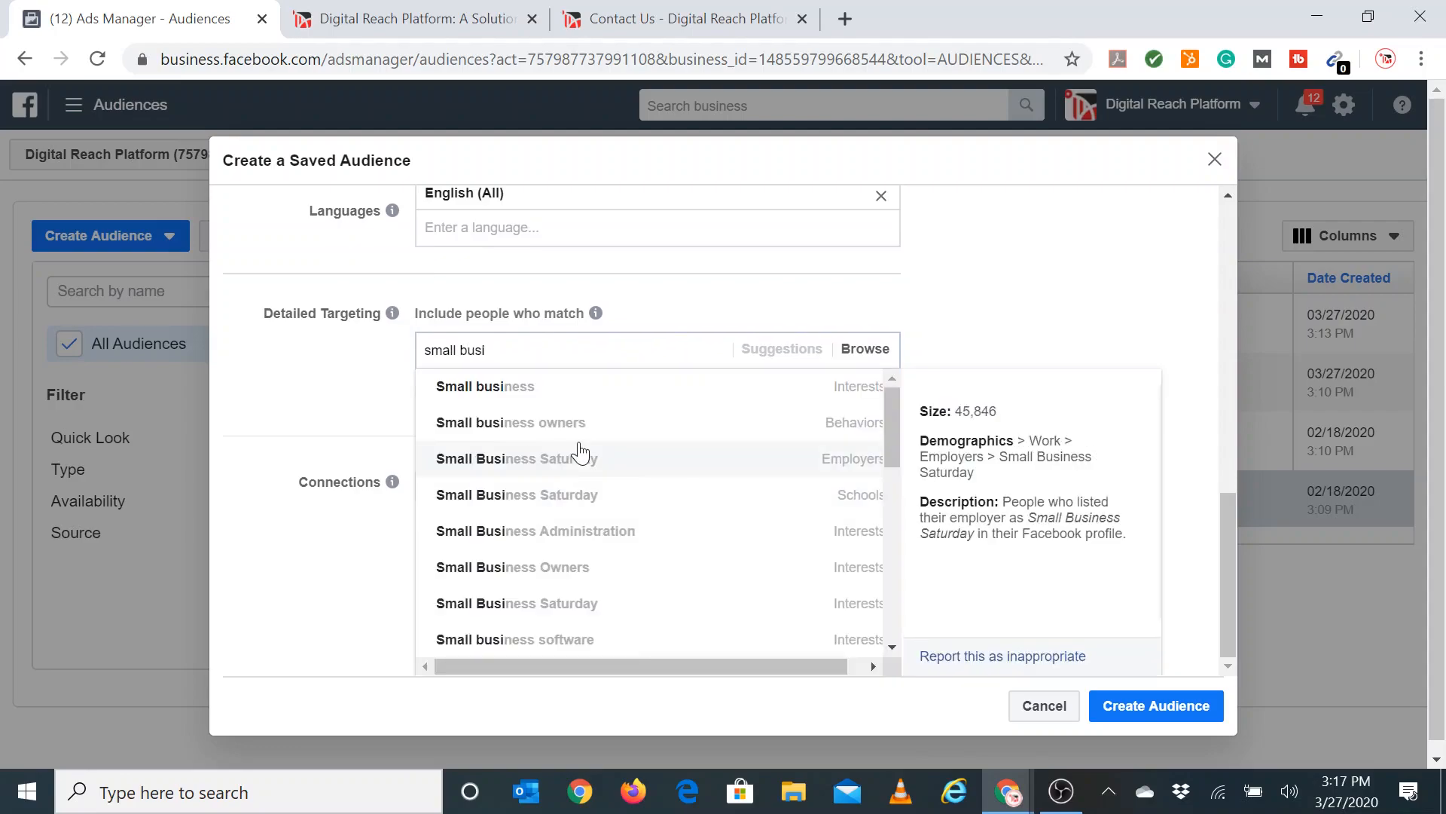
{"action": "left_click", "coordinate": [784, 412]}
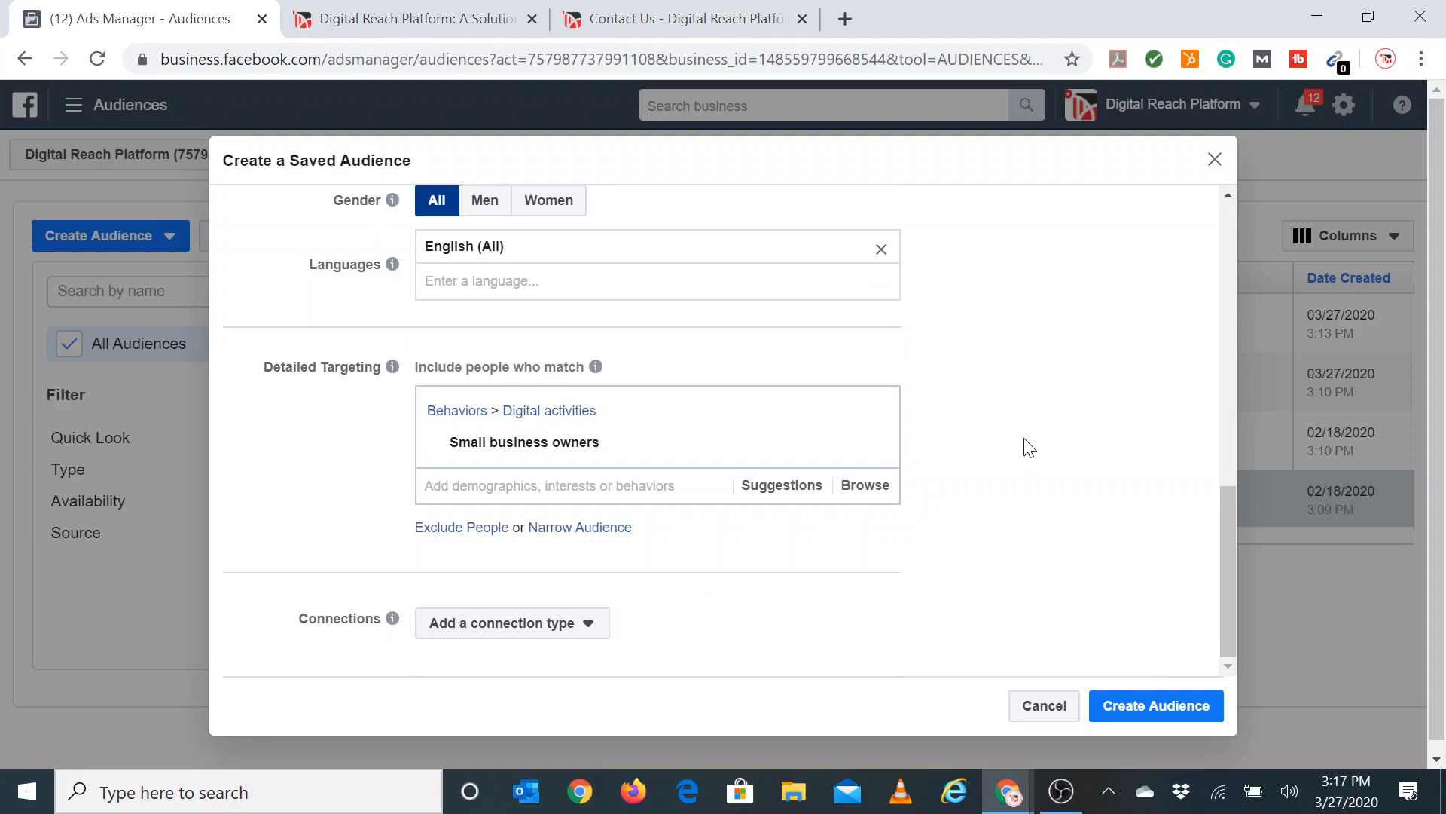
{"action": "left_click", "coordinate": [587, 614]}
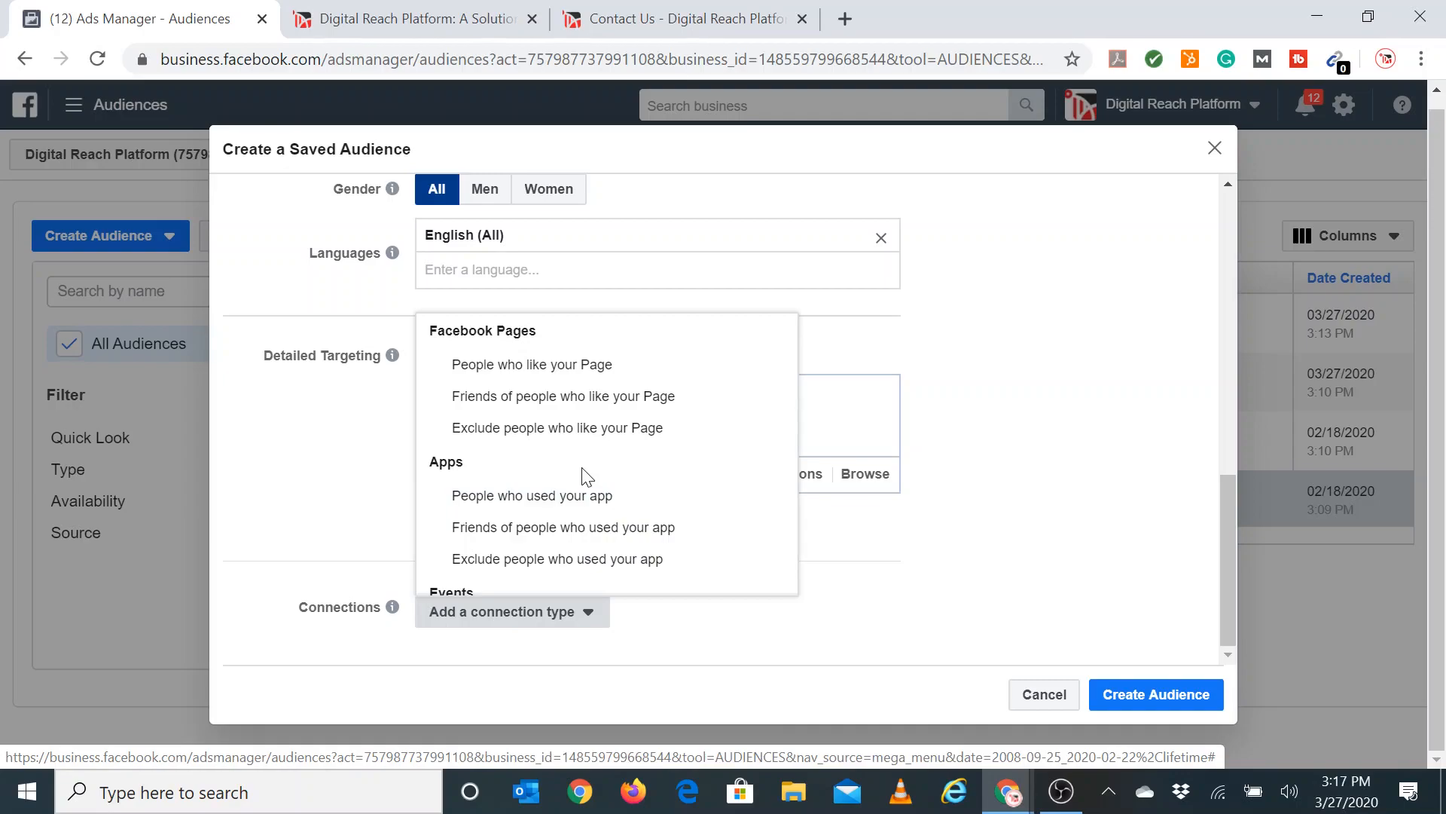
{"action": "scroll", "coordinate": [575, 472], "scroll_direction": "down", "scroll_amount": 3}
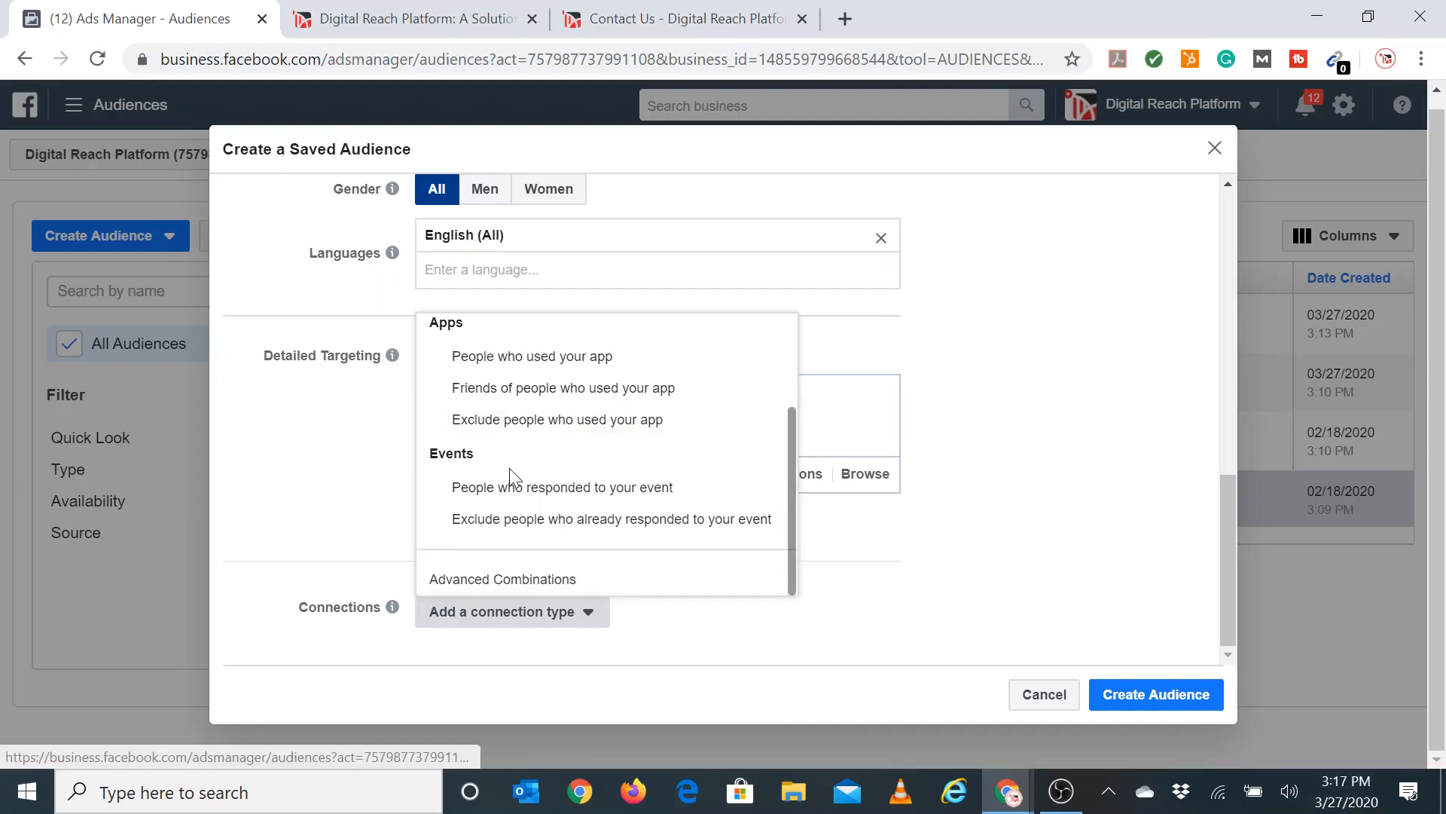
{"action": "left_click", "coordinate": [1081, 597]}
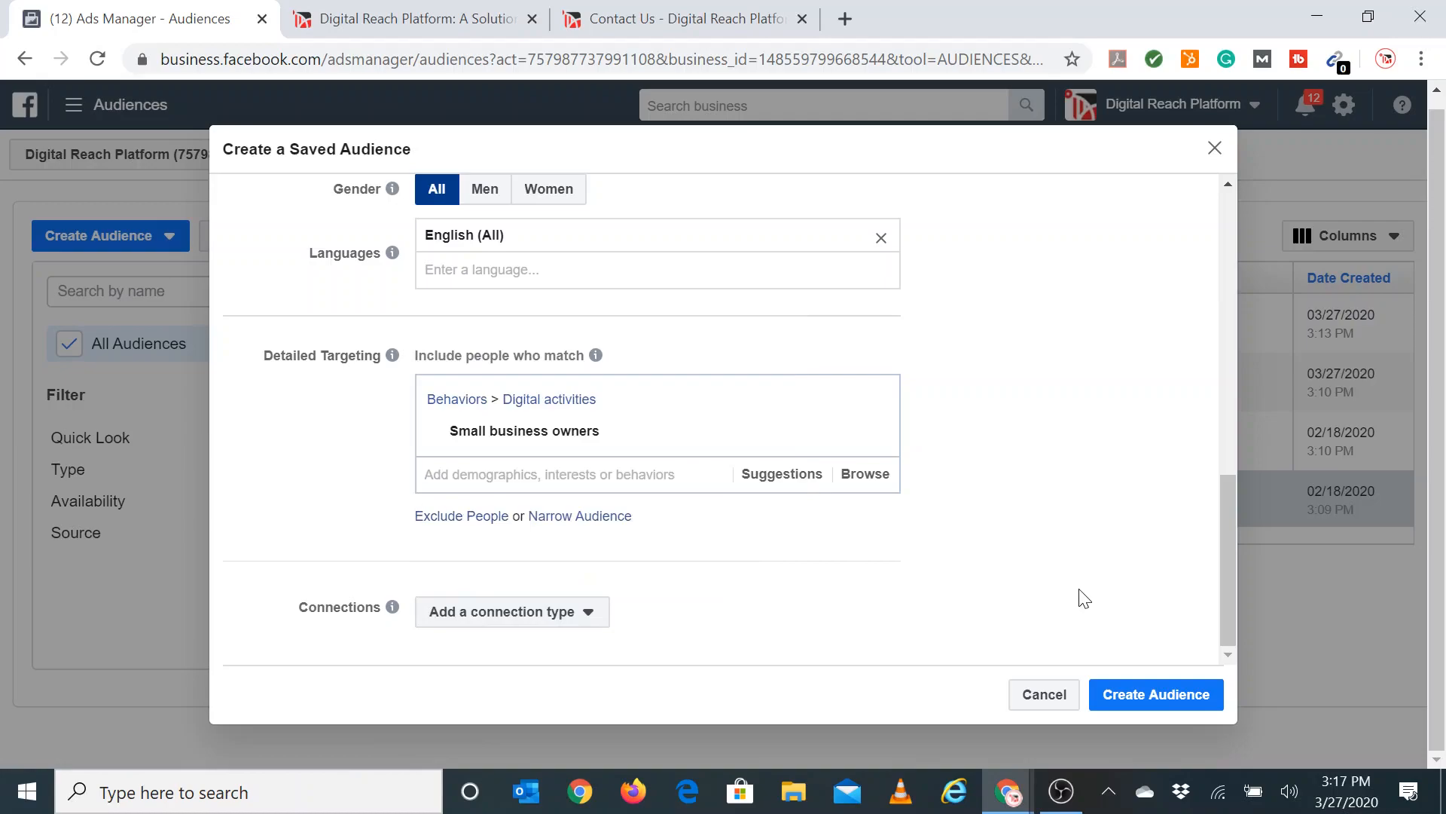
Review the audience details, create the saved audience, and check its type in the audience list.
{"action": "scroll", "coordinate": [1030, 578], "scroll_direction": "up", "scroll_amount": 8}
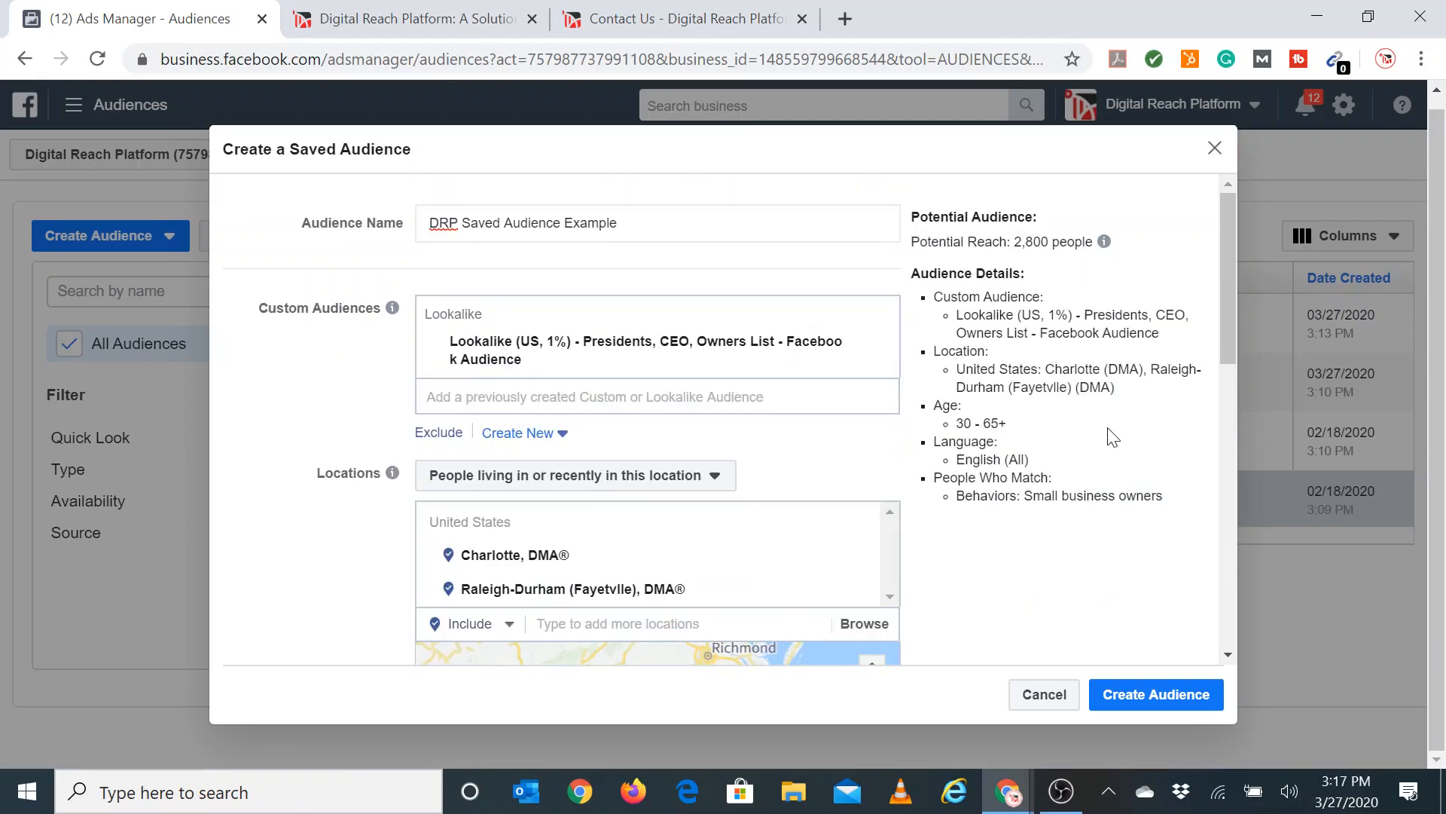
{"action": "left_click", "coordinate": [1160, 704]}
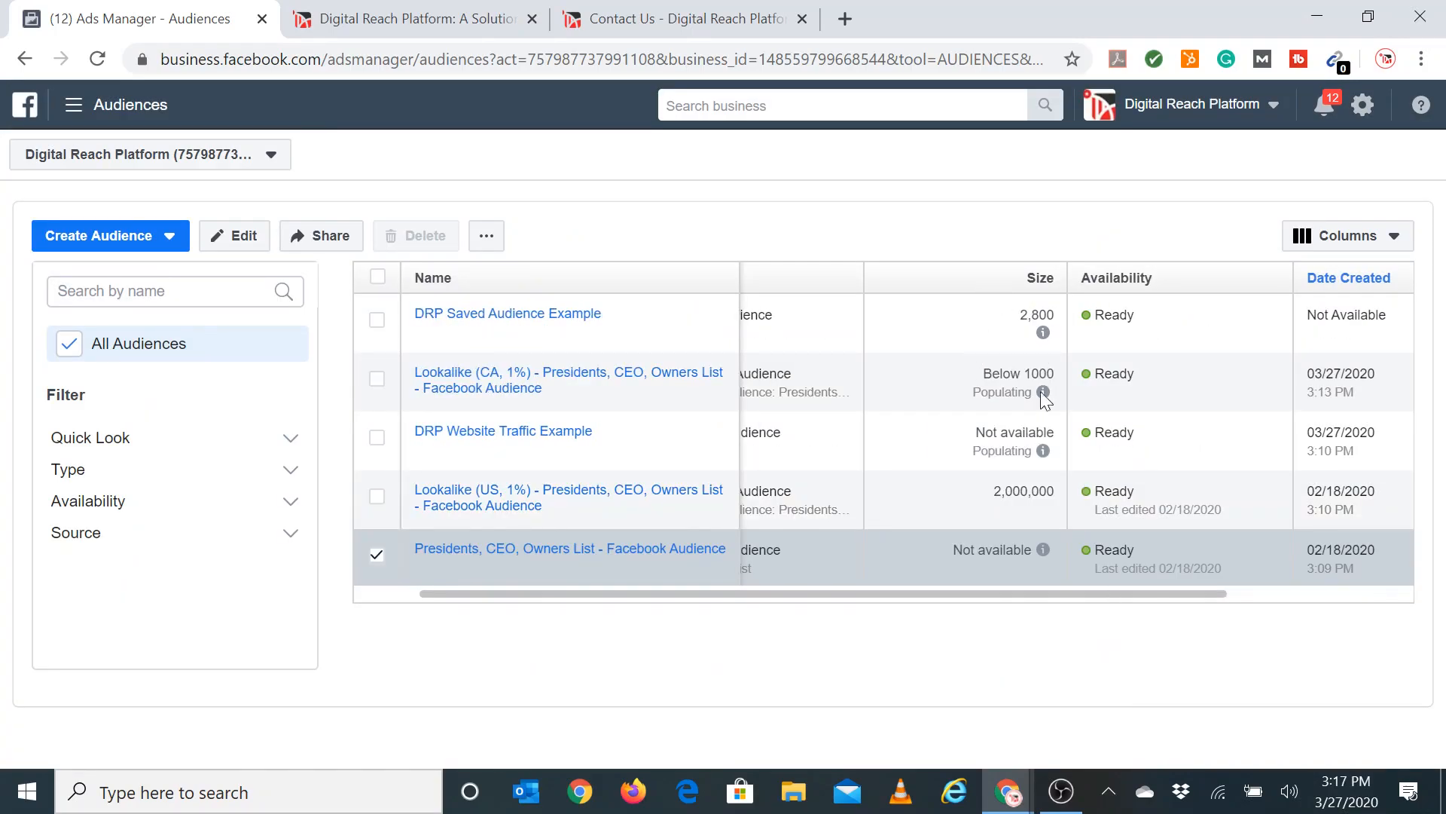
{"action": "left_click_drag", "start_coordinate": [960, 592], "coordinate": [872, 595]}
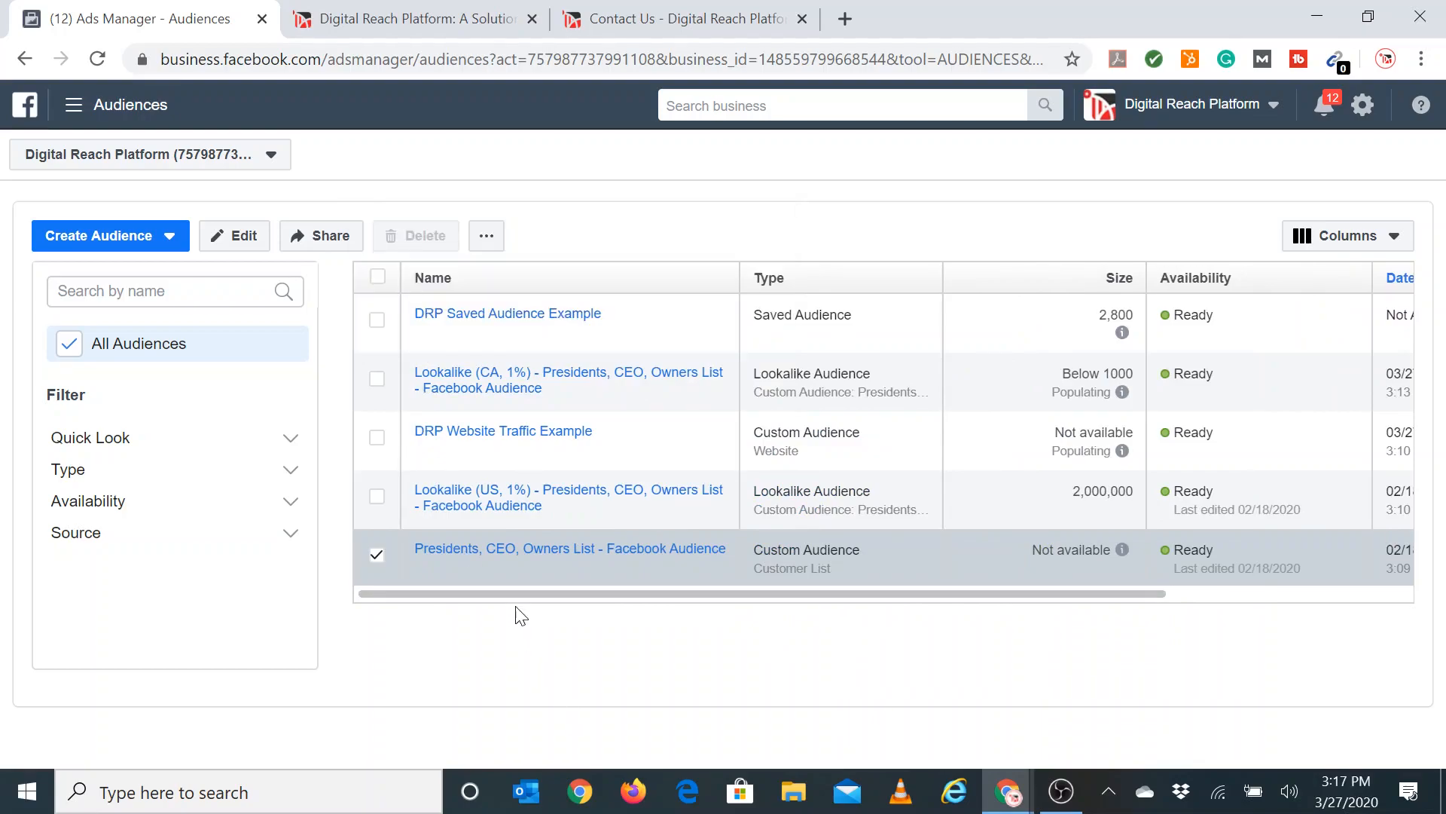